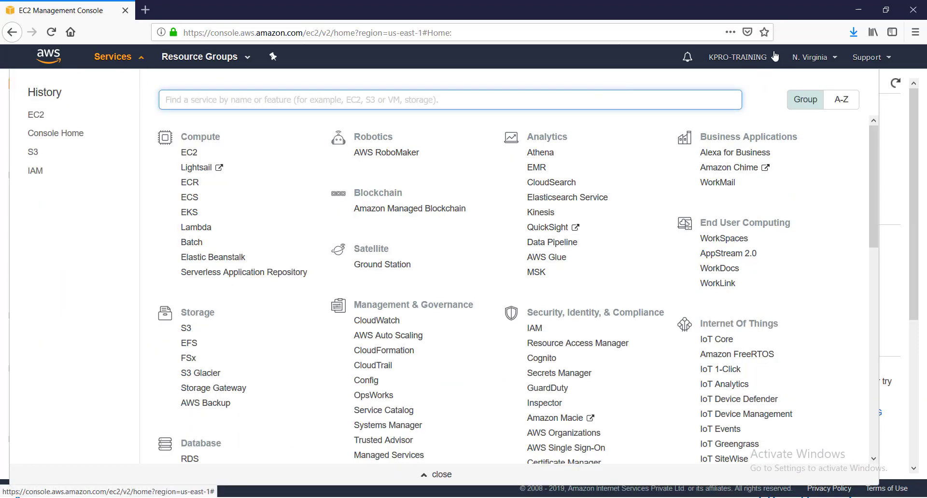
Open the list of security groups in the EC2 console
{"action": "left_click", "coordinate": [40, 117]}
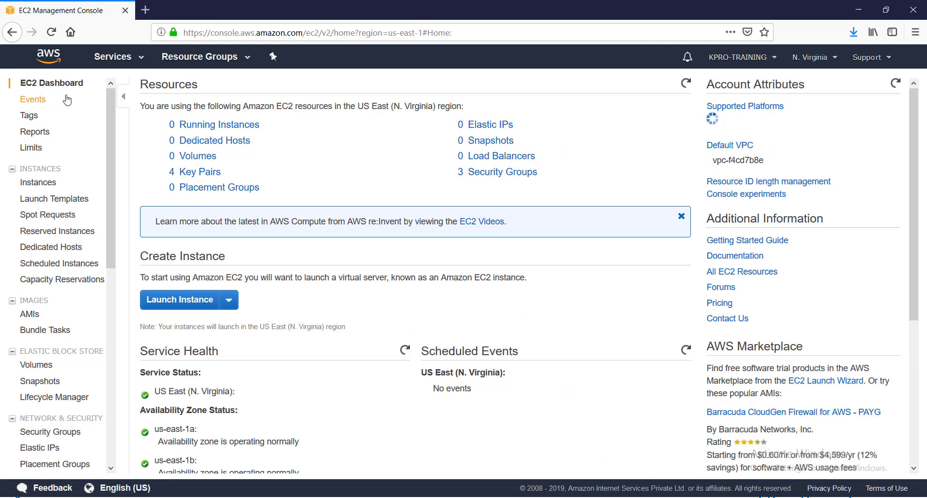
{"action": "left_click", "coordinate": [57, 84]}
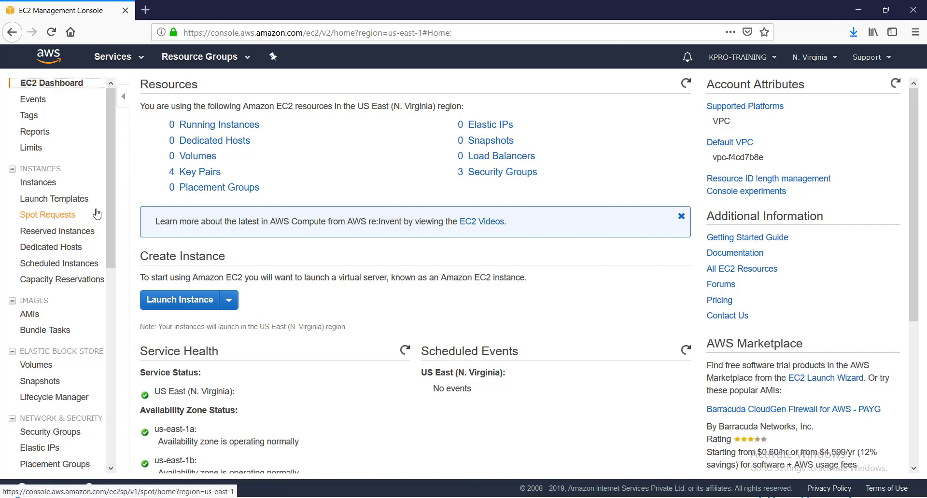
{"action": "scroll", "coordinate": [96, 213], "scroll_direction": "down", "scroll_amount": 5}
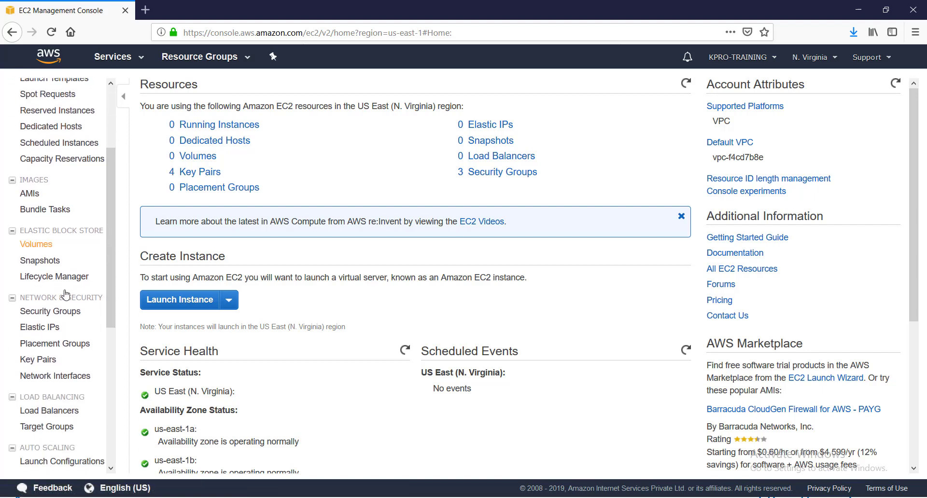
{"action": "left_click", "coordinate": [66, 313]}
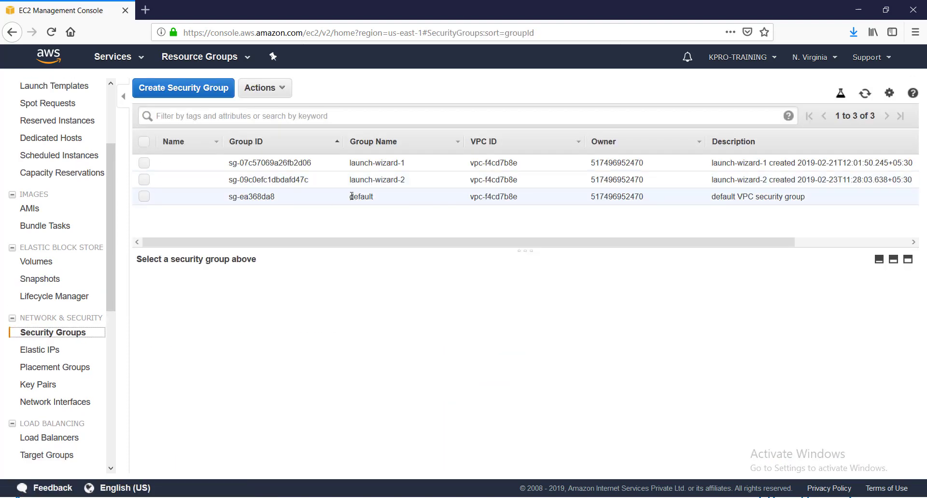
Look over the existing default and launch-wizard-1 security groups and their details
{"action": "left_click_drag", "start_coordinate": [351, 200], "coordinate": [379, 203]}
{"action": "left_click", "coordinate": [378, 202]}
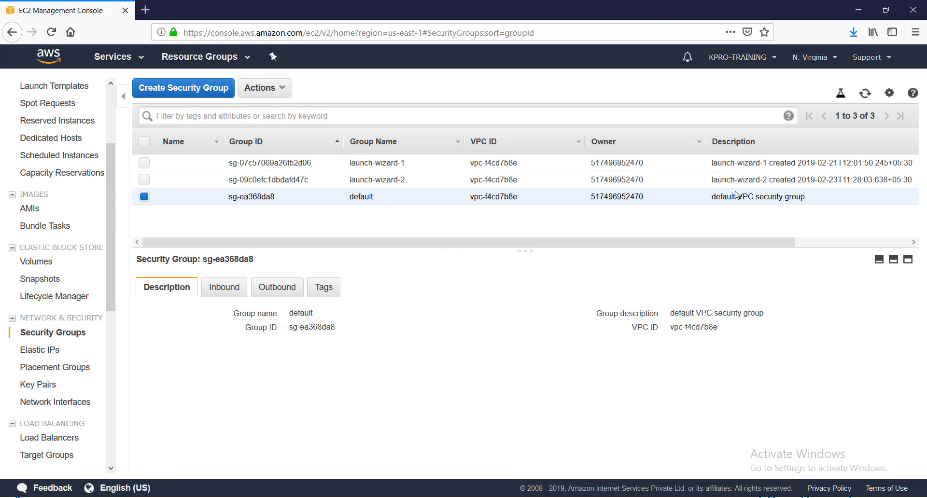
{"action": "left_click_drag", "start_coordinate": [807, 199], "coordinate": [718, 202]}
{"action": "left_click", "coordinate": [620, 200]}
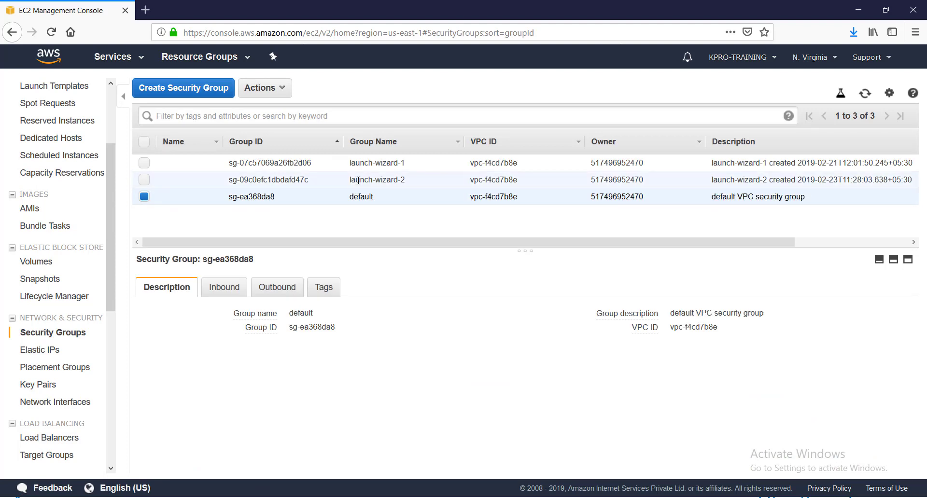
{"action": "left_click_drag", "start_coordinate": [410, 166], "coordinate": [350, 166]}
{"action": "left_click", "coordinate": [350, 164]}
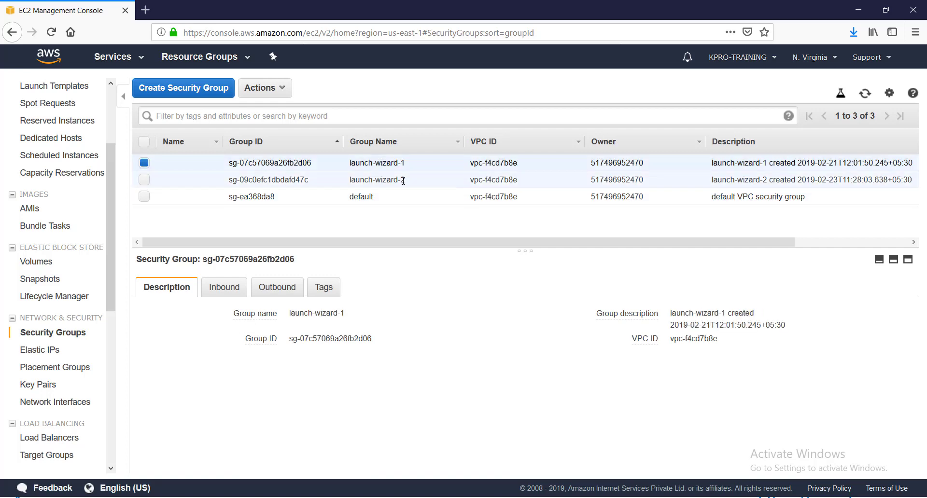
Start a new security group named DemoSG-1 in the default VPC with the description "for demo purpose first security group"
{"action": "left_click", "coordinate": [188, 98]}
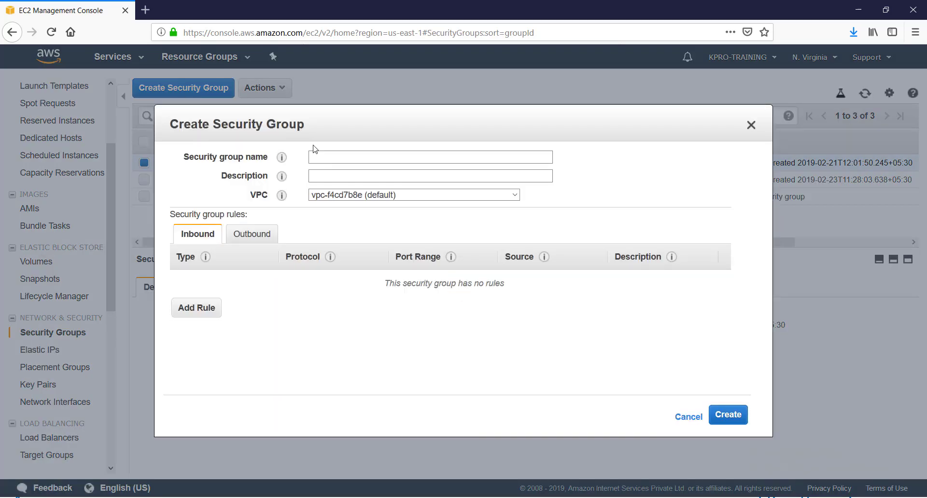
{"action": "left_click", "coordinate": [313, 153]}
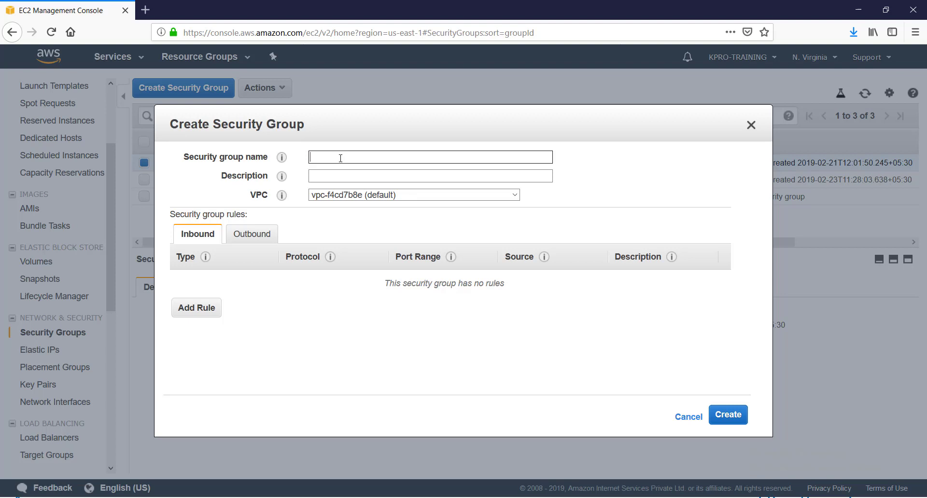
{"action": "type", "text": "DemoSG-1"}
{"action": "left_click", "coordinate": [354, 175]}
{"action": "type", "text": "fo"}
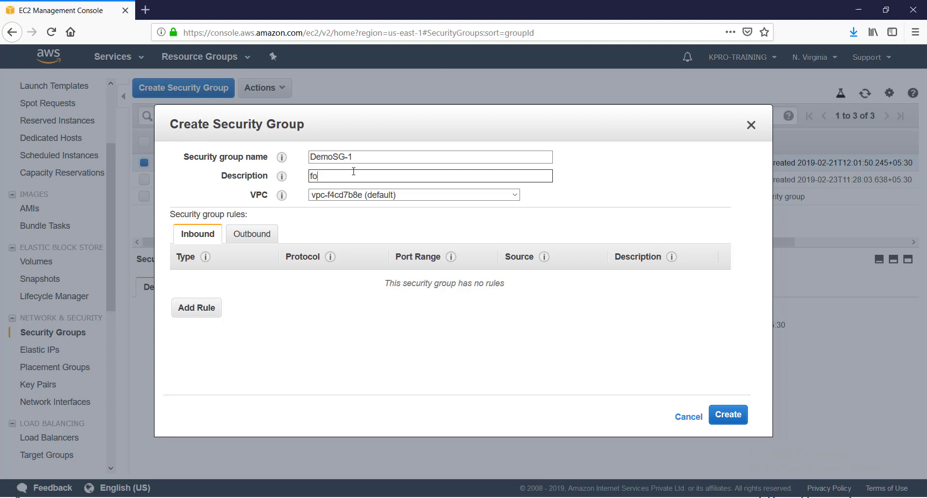
{"action": "type", "text": "r demo purpose first sec"}
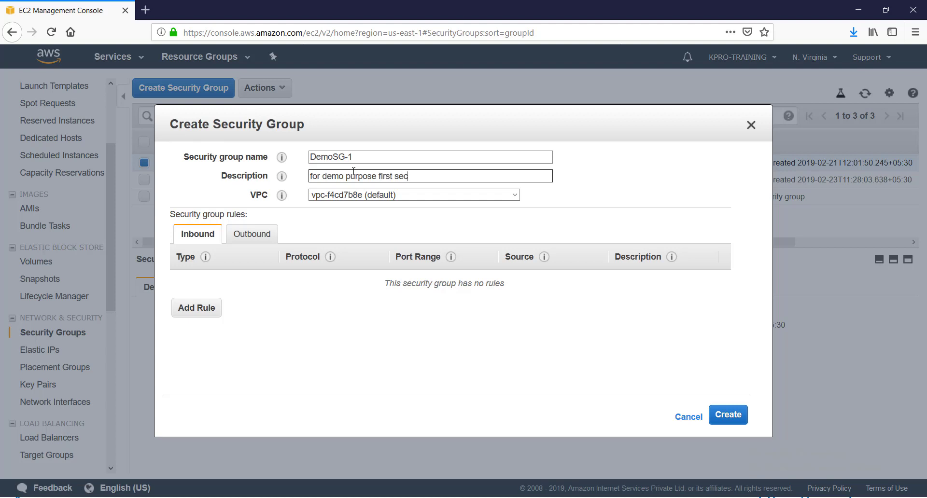
{"action": "type", "text": "urity group"}
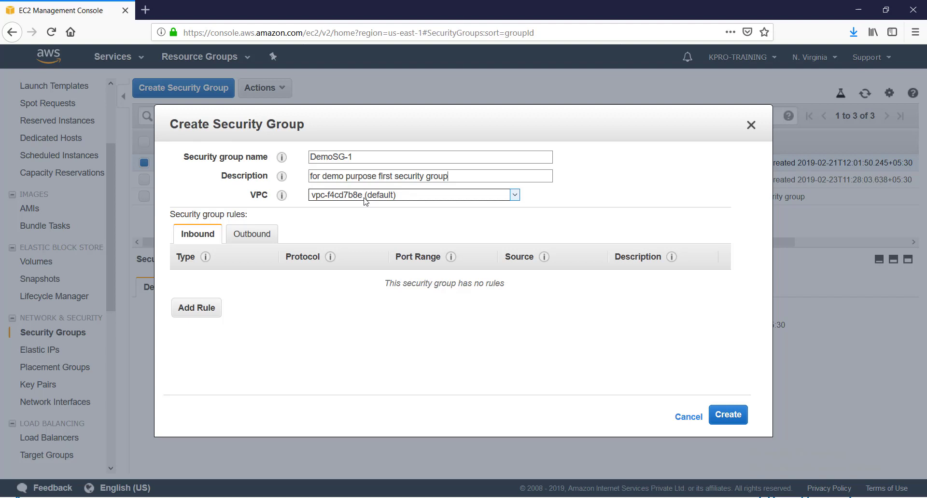
{"action": "left_click", "coordinate": [365, 201]}
{"action": "left_click", "coordinate": [368, 207]}
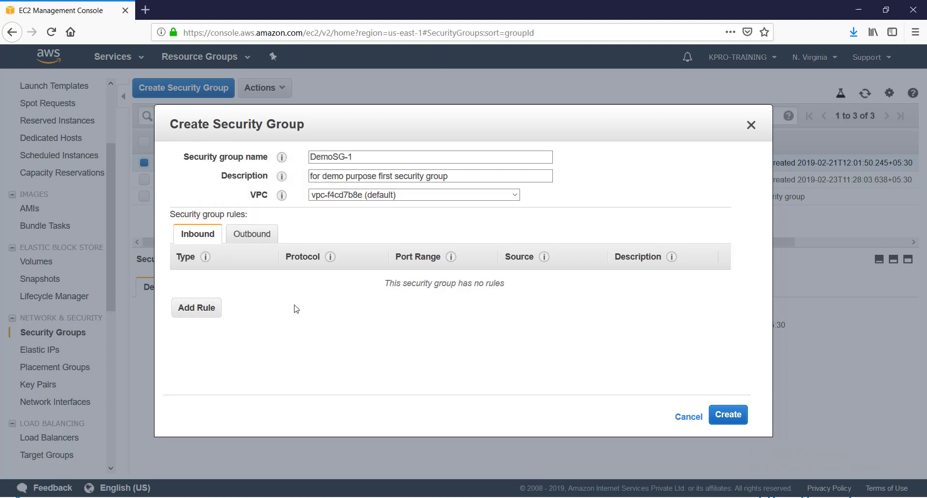
Add an inbound rule of type SSH to the new security group
{"action": "left_click", "coordinate": [208, 315]}
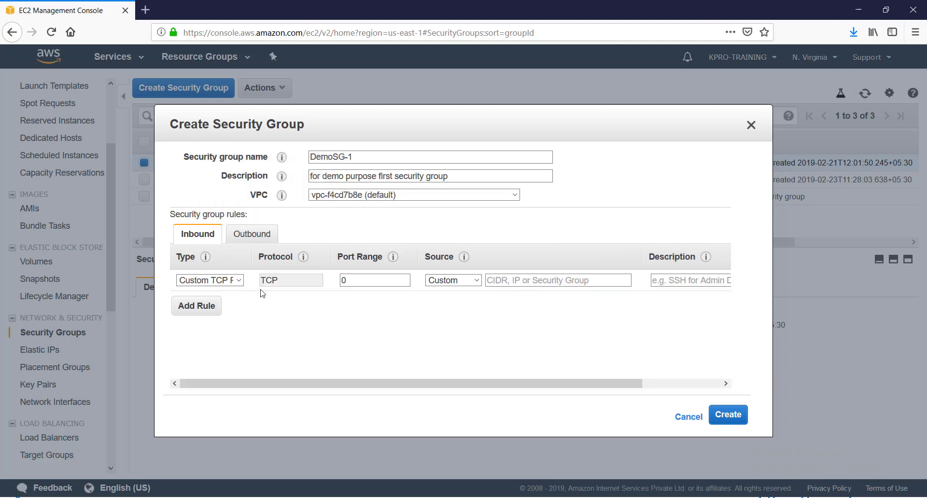
{"action": "left_click", "coordinate": [355, 277]}
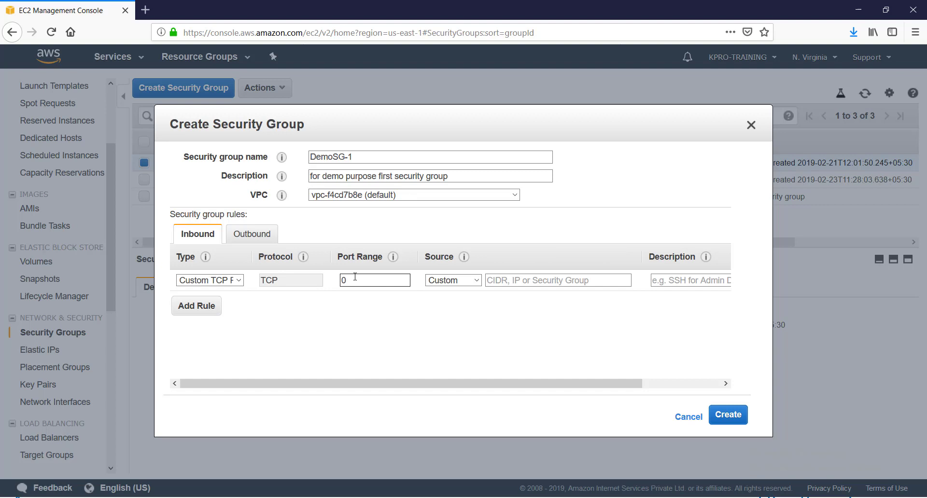
{"action": "left_click", "coordinate": [239, 281]}
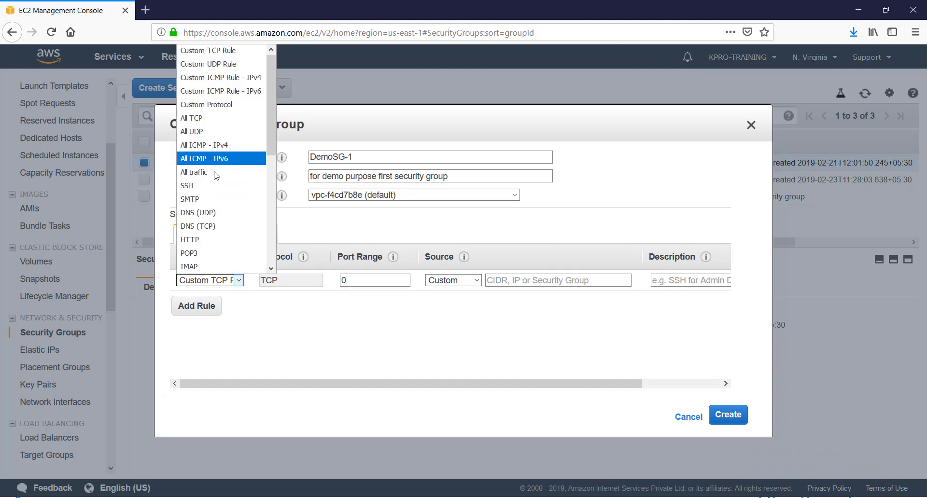
{"action": "scroll", "coordinate": [213, 211], "scroll_direction": "down", "scroll_amount": 3}
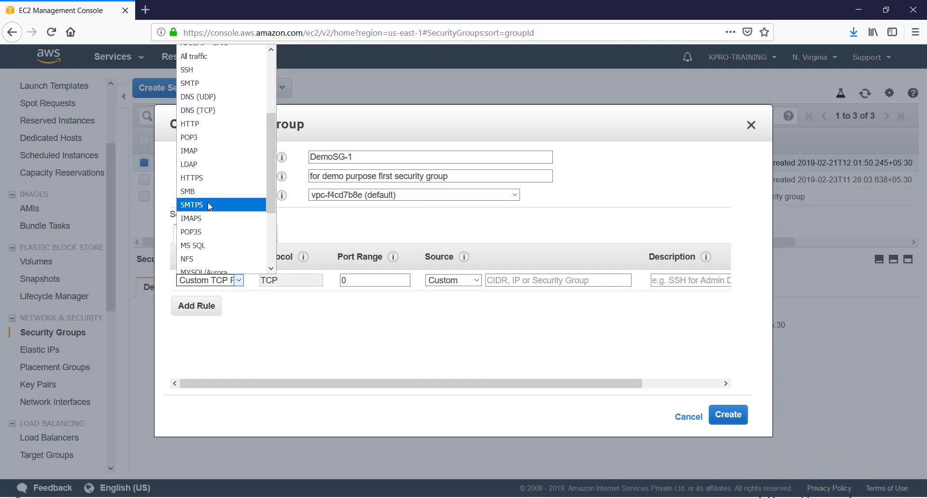
{"action": "scroll", "coordinate": [213, 211], "scroll_direction": "down", "scroll_amount": 3}
{"action": "scroll", "coordinate": [208, 205], "scroll_direction": "up", "scroll_amount": 6}
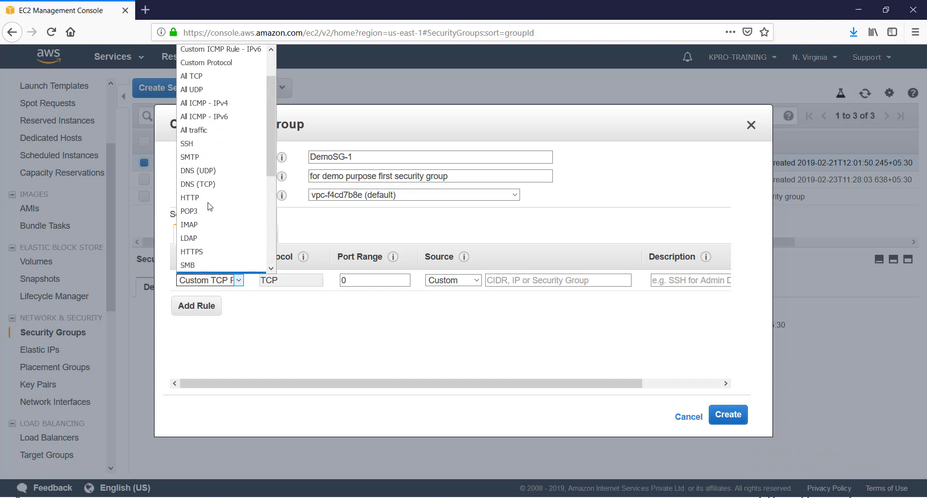
{"action": "left_click", "coordinate": [206, 144]}
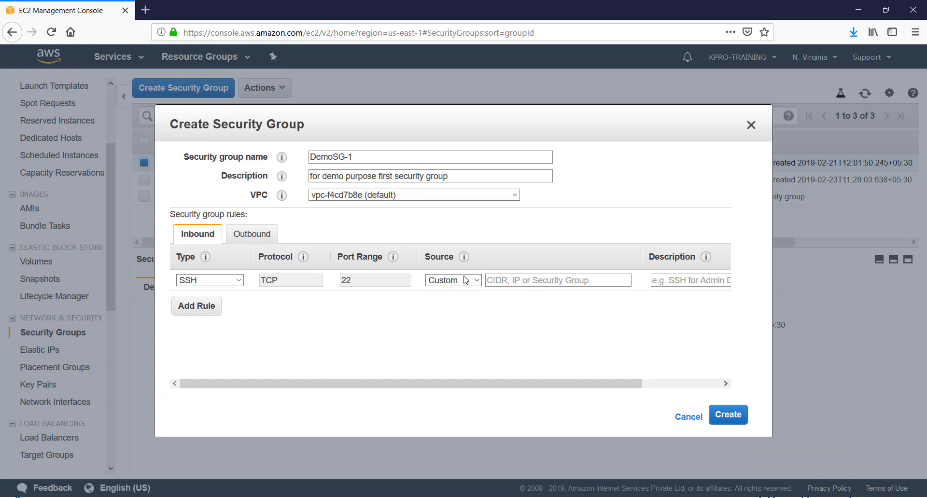
Set the SSH rule's source to Anywhere and create the security group
{"action": "left_click", "coordinate": [510, 278]}
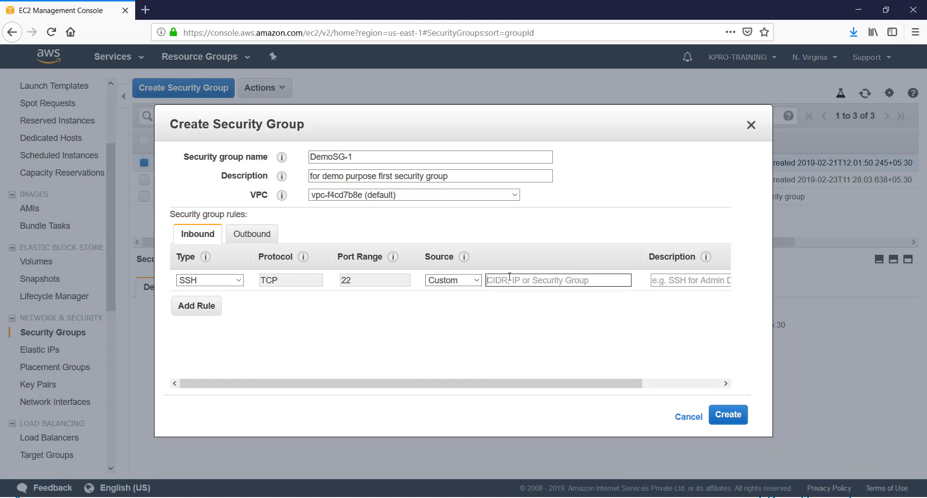
{"action": "left_click", "coordinate": [476, 281]}
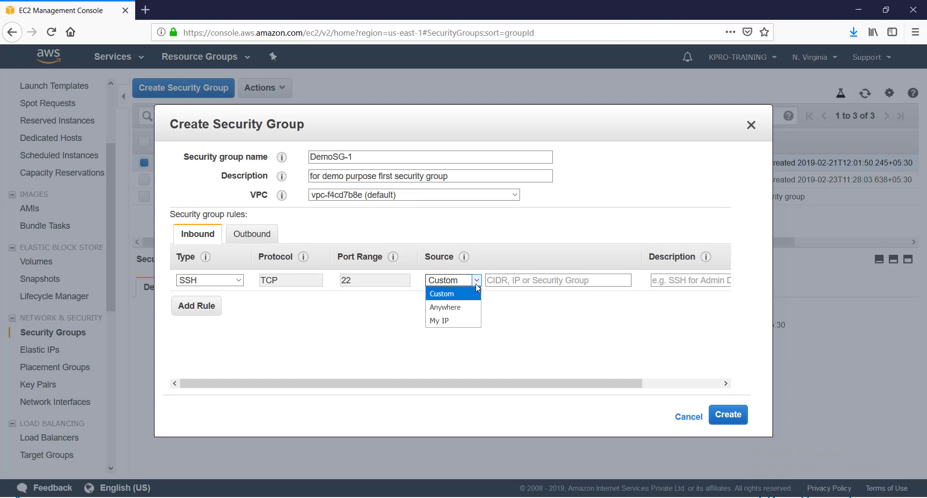
{"action": "left_click", "coordinate": [456, 320]}
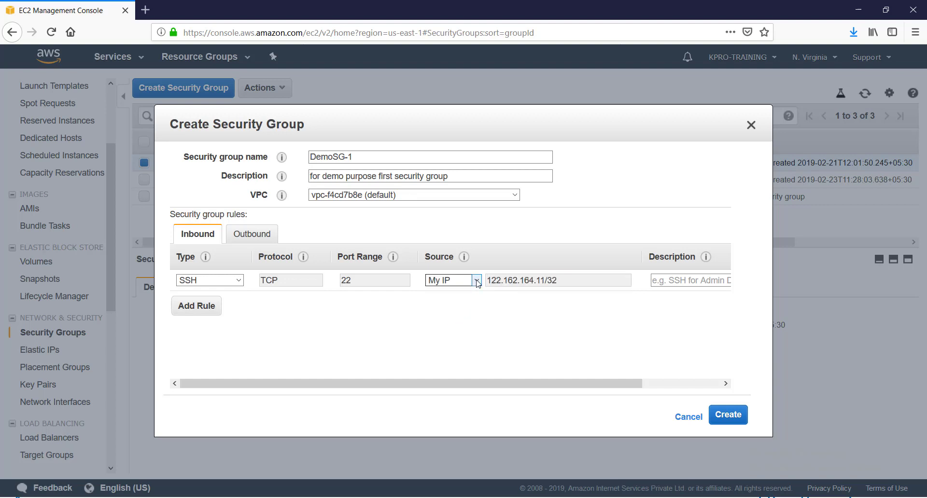
{"action": "left_click", "coordinate": [476, 281]}
{"action": "left_click", "coordinate": [449, 309]}
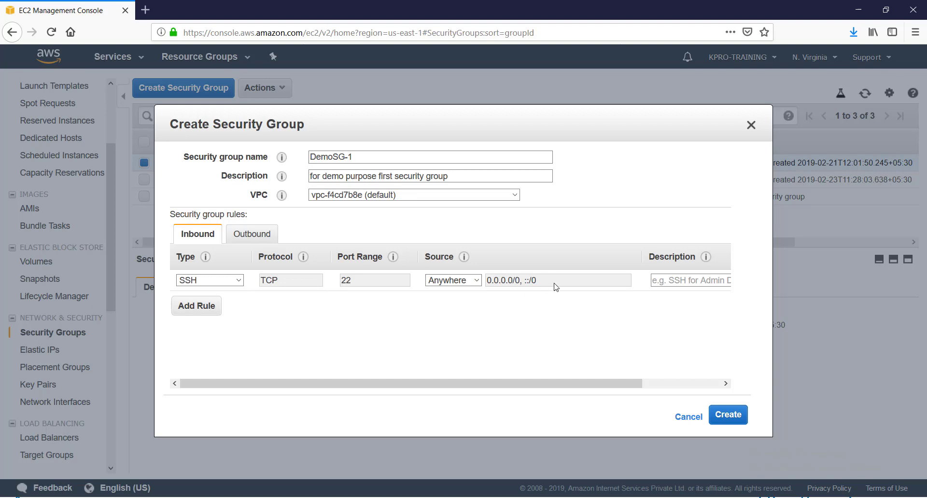
{"action": "left_click", "coordinate": [729, 416]}
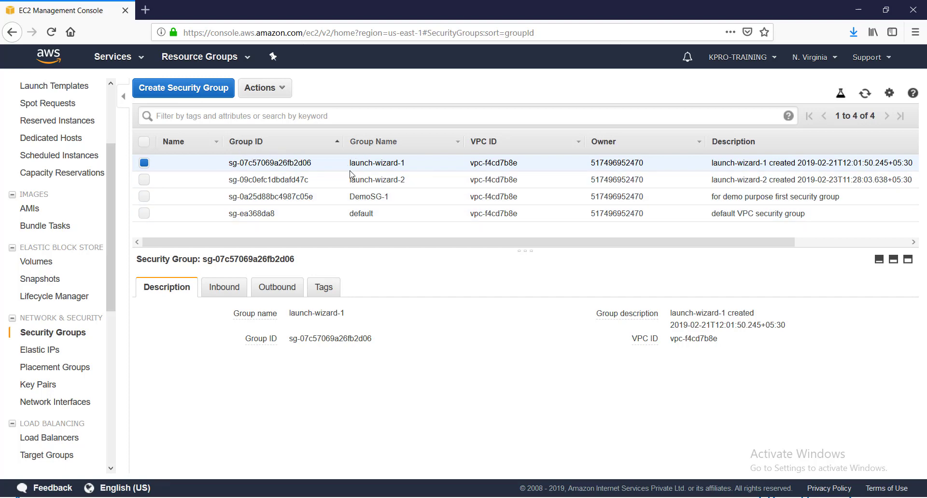
Select the DemoSG-1 security group and review its inbound and outbound rules
{"action": "left_click_drag", "start_coordinate": [351, 195], "coordinate": [392, 199]}
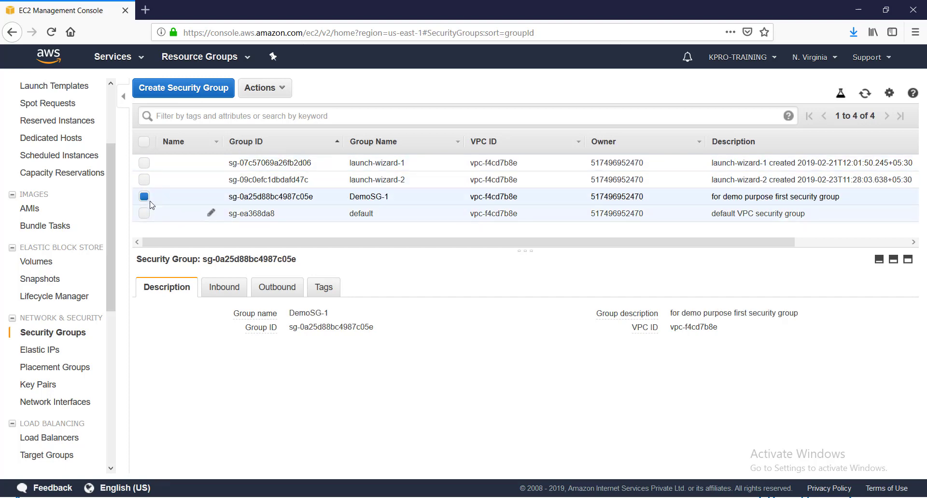
{"action": "left_click", "coordinate": [145, 198]}
{"action": "left_click", "coordinate": [145, 198]}
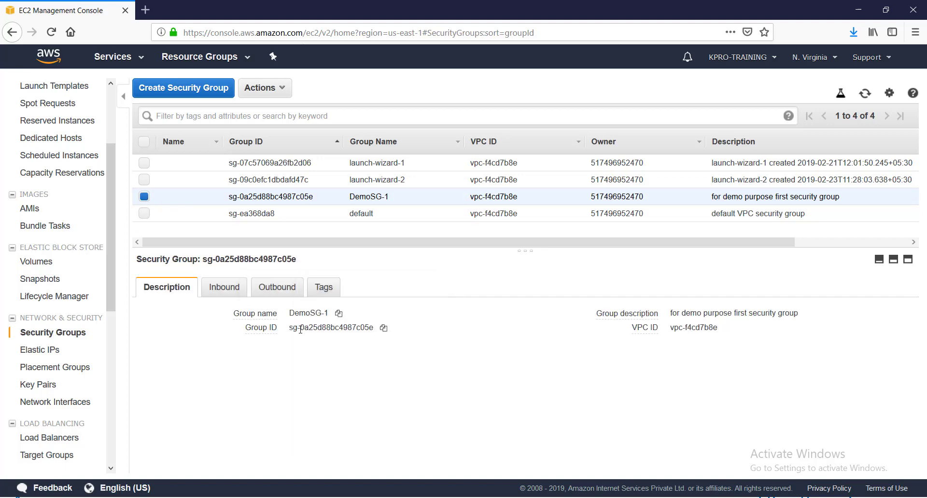
{"action": "left_click", "coordinate": [225, 290]}
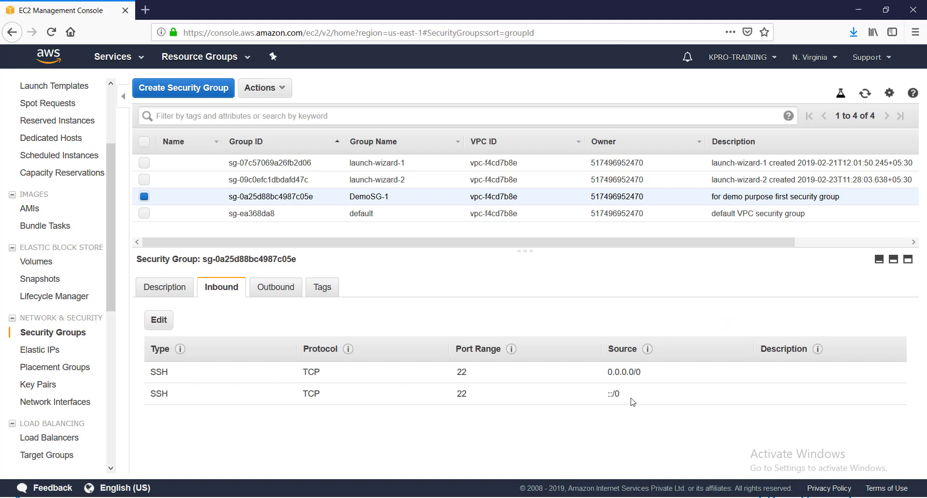
{"action": "left_click", "coordinate": [289, 295]}
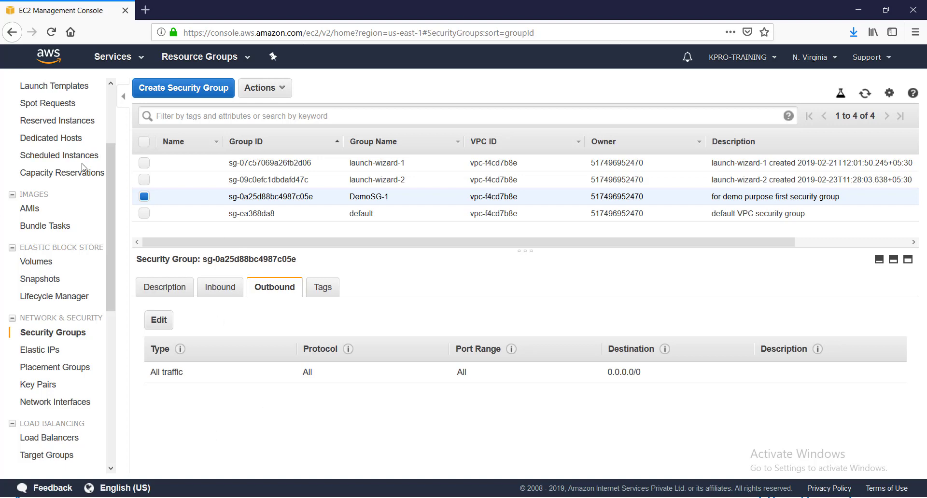
Go to the running instances list by way of the EC2 Dashboard and start launching a new instance
{"action": "scroll", "coordinate": [111, 110], "scroll_direction": "up", "scroll_amount": 1}
{"action": "scroll", "coordinate": [110, 112], "scroll_direction": "up", "scroll_amount": 4}
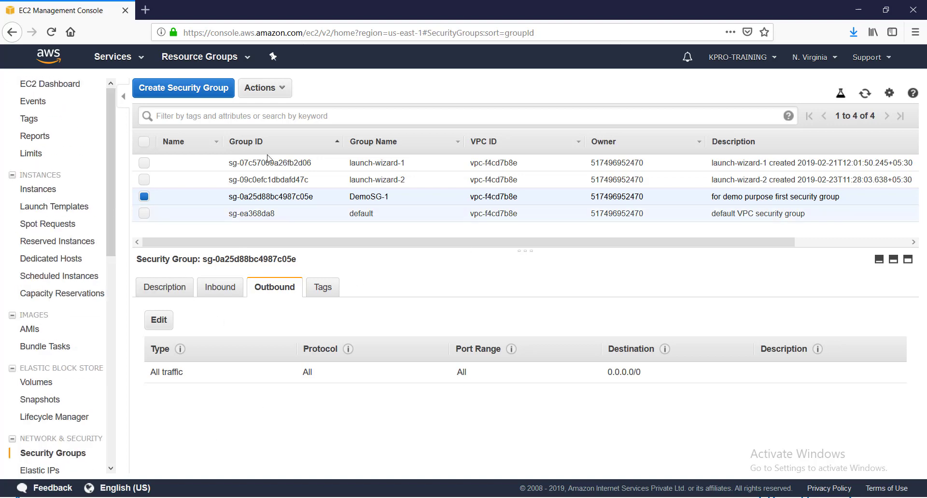
{"action": "left_click_drag", "start_coordinate": [391, 198], "coordinate": [349, 198]}
{"action": "left_click", "coordinate": [62, 85]}
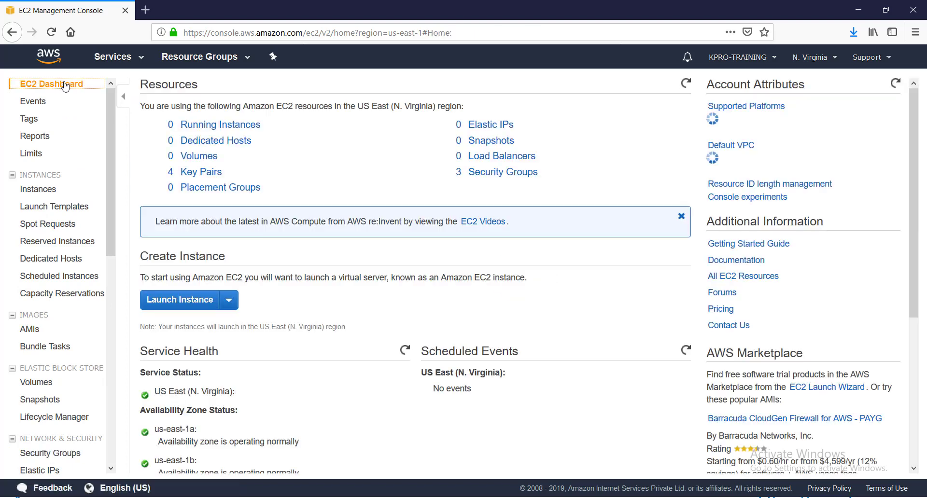
{"action": "left_click", "coordinate": [201, 125]}
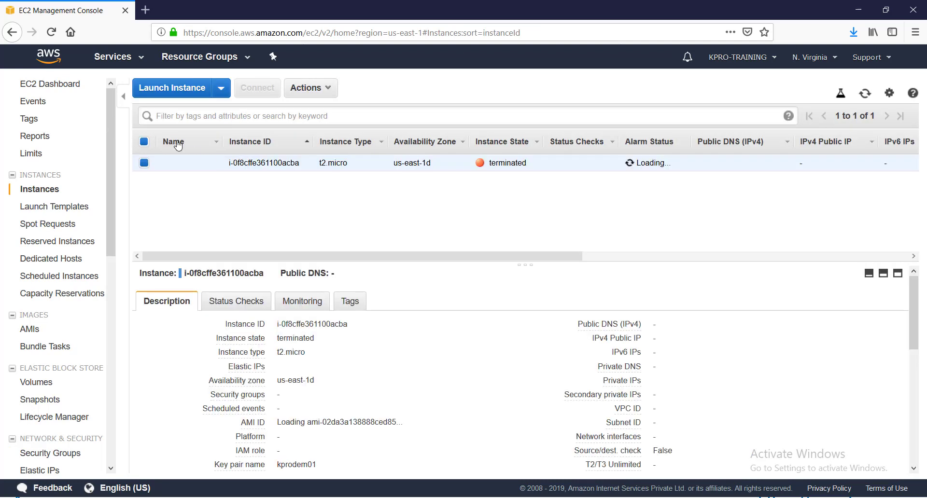
{"action": "left_click", "coordinate": [221, 93]}
{"action": "left_click", "coordinate": [249, 109]}
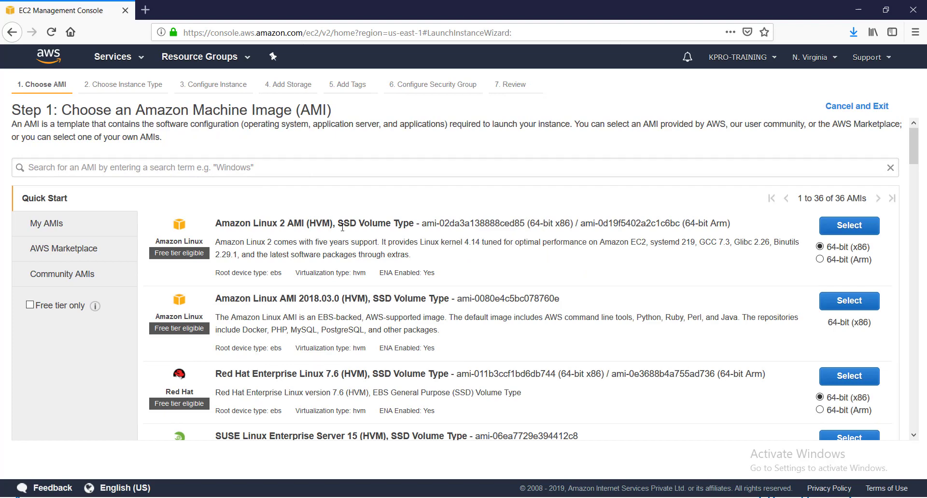
Choose the 64-bit (x86) Amazon Linux 2 AMI, keep the t2.micro instance type and continue to the instance details
{"action": "left_click", "coordinate": [838, 225]}
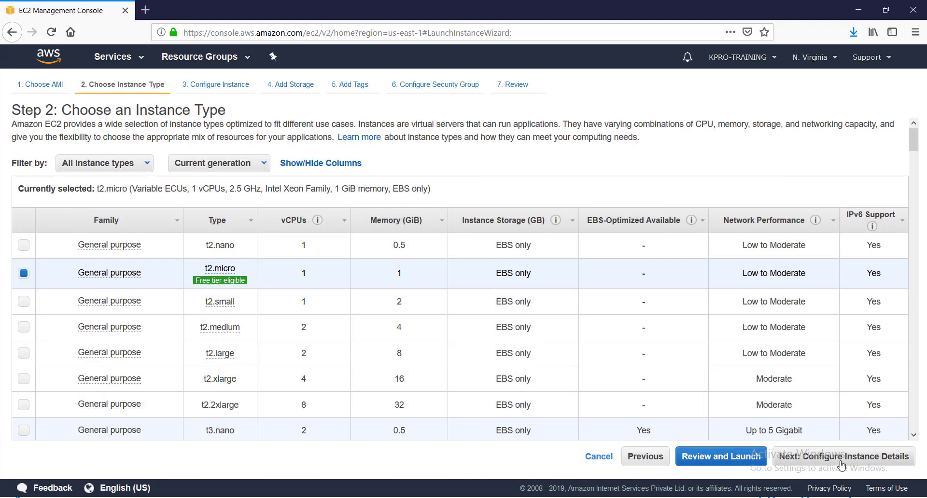
{"action": "left_click", "coordinate": [841, 463]}
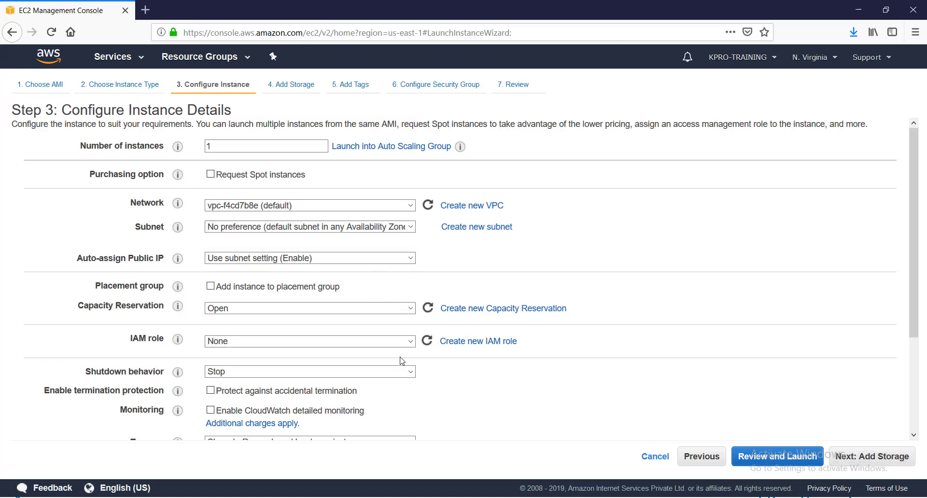
{"action": "scroll", "coordinate": [401, 359], "scroll_direction": "down", "scroll_amount": 3}
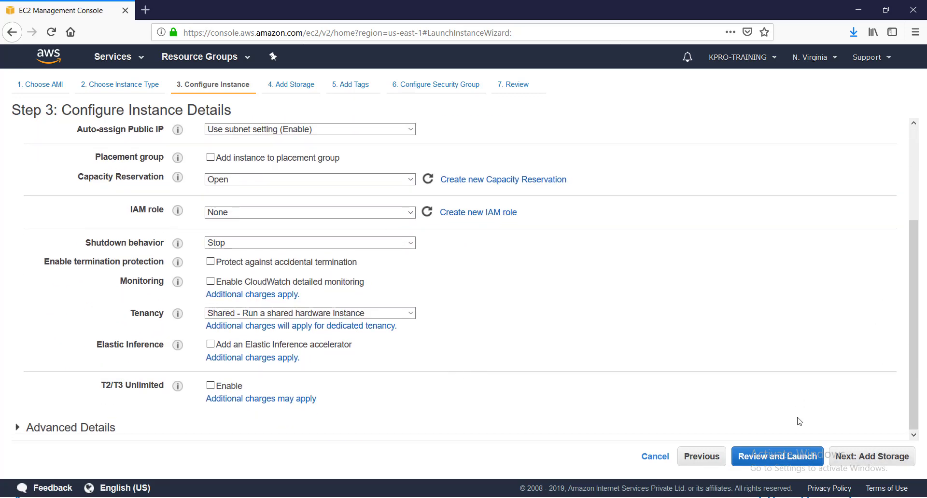
Keep the default storage, tag the instance with Name set to "for security group demo" and continue to the security group settings
{"action": "left_click", "coordinate": [873, 457]}
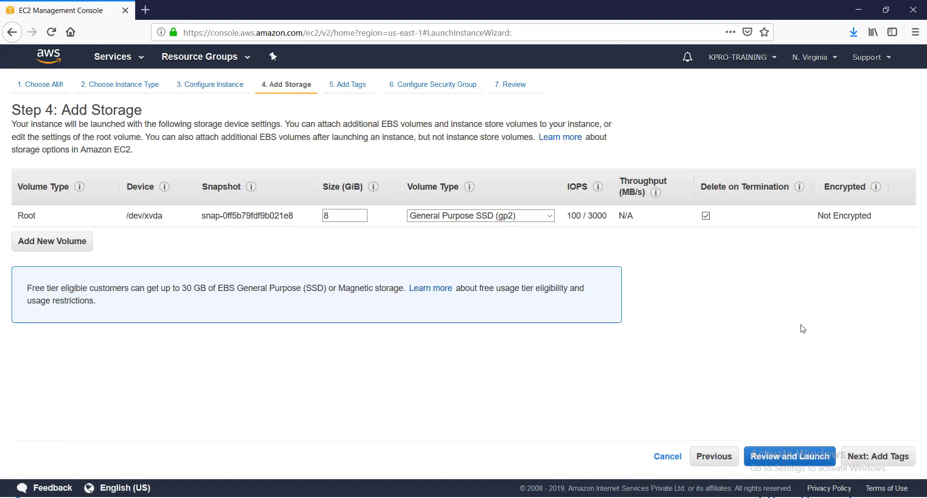
{"action": "left_click", "coordinate": [888, 460]}
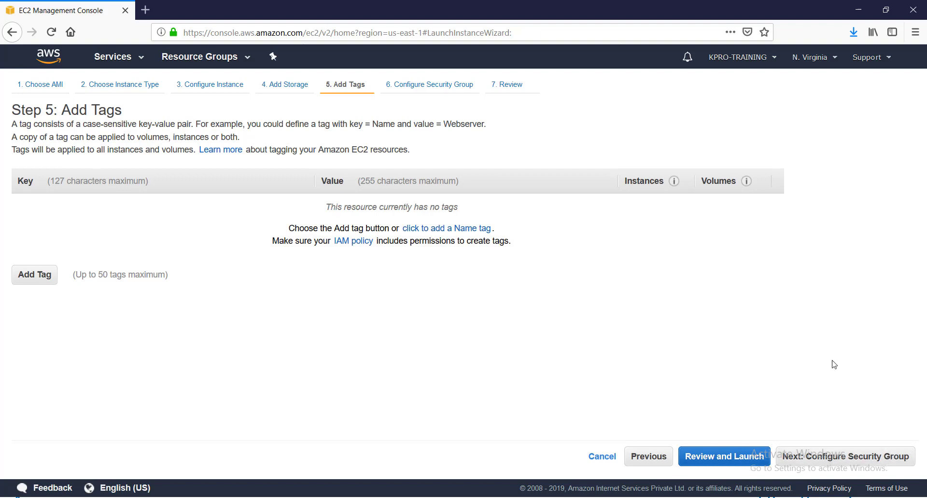
{"action": "left_click", "coordinate": [14, 278]}
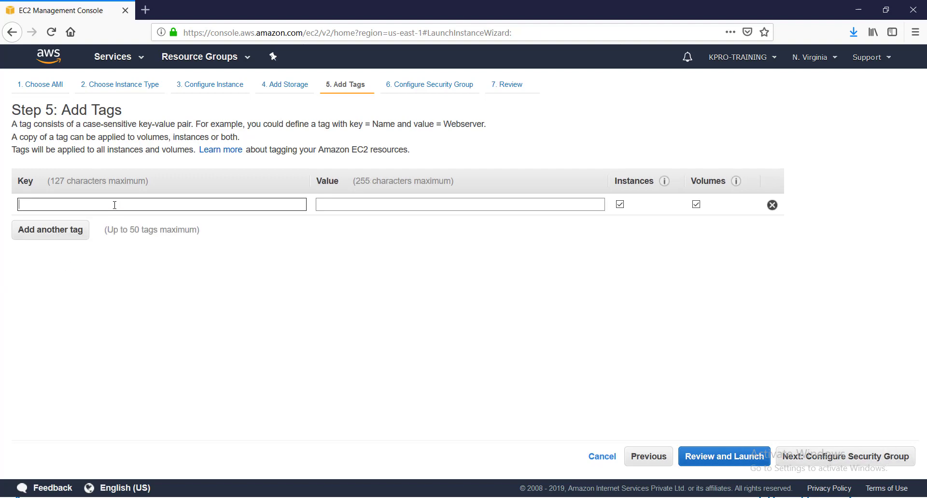
{"action": "type", "text": "Name"}
{"action": "key", "text": "Tab"}
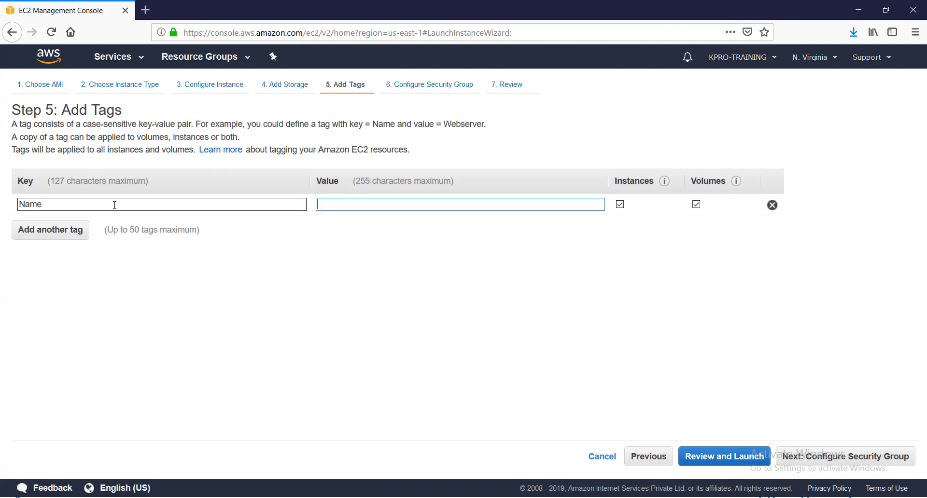
{"action": "type", "text": "for security group demo"}
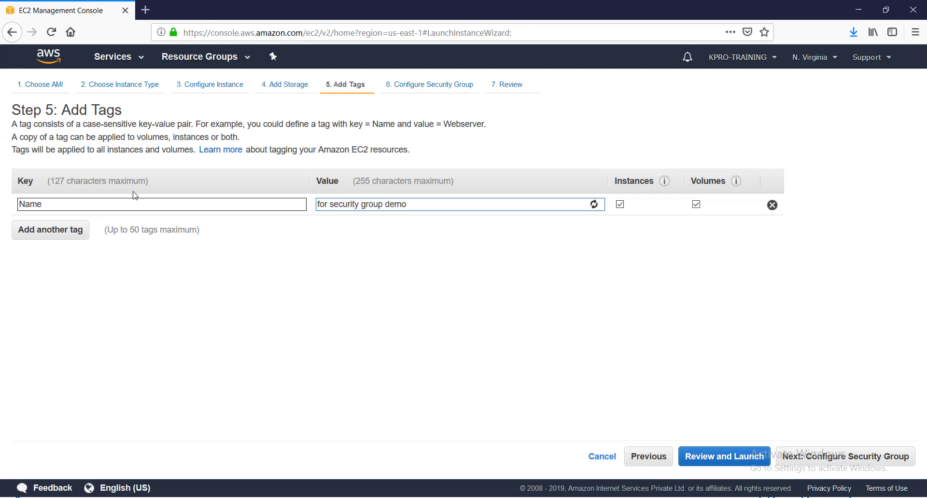
{"action": "left_click", "coordinate": [841, 460]}
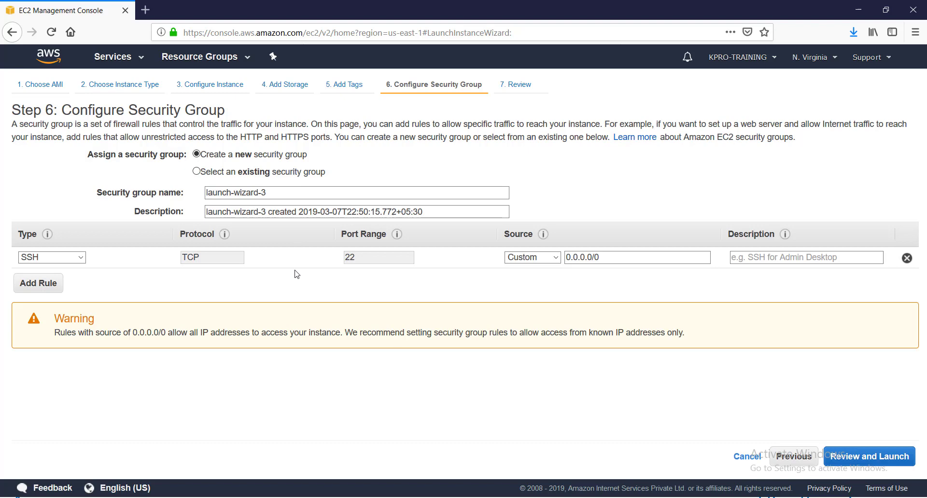
Assign the existing security group DemoSG-1 to the instance and continue to the launch review
{"action": "left_click", "coordinate": [196, 171]}
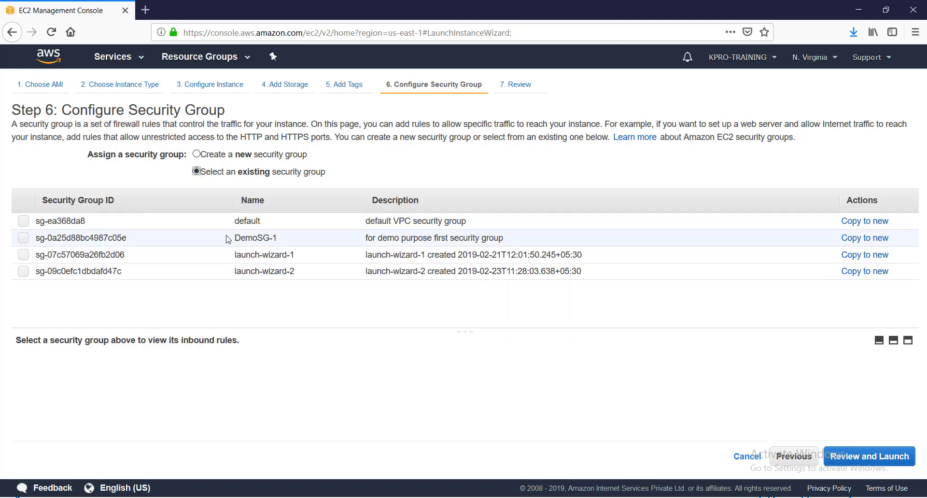
{"action": "left_click", "coordinate": [24, 238]}
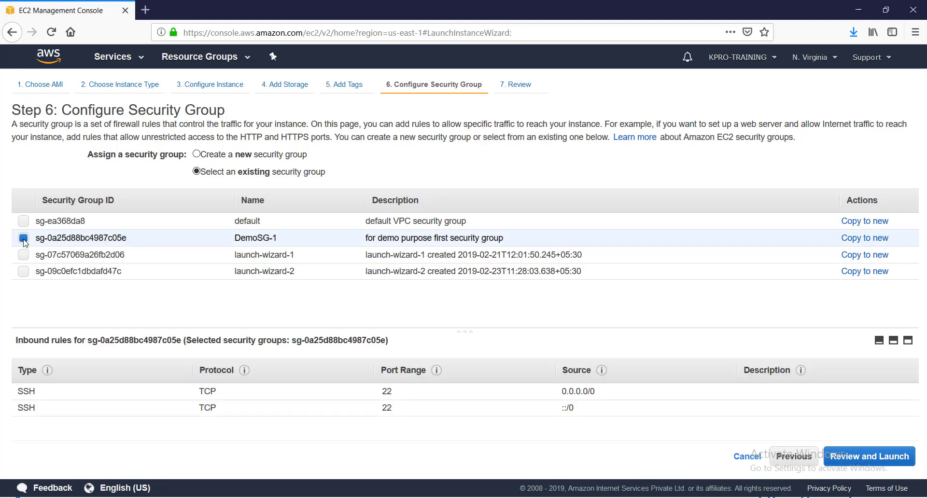
{"action": "left_click", "coordinate": [869, 459]}
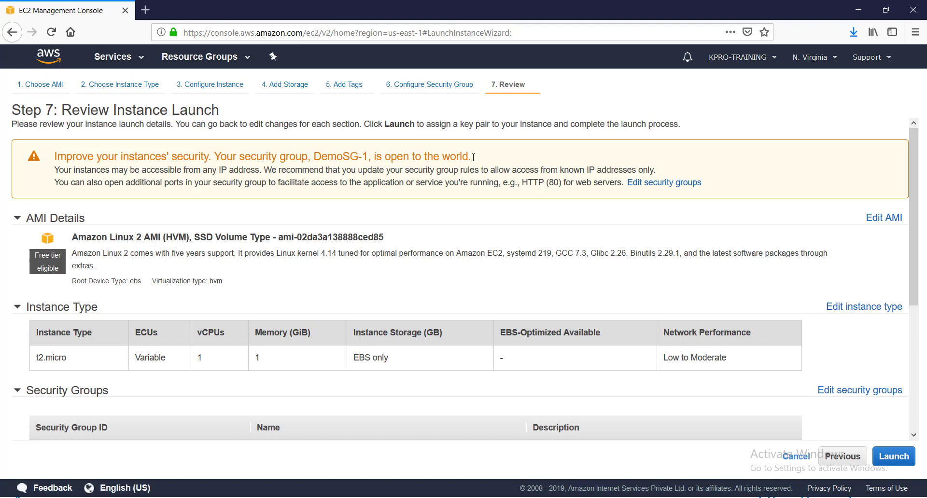
Launch the instance with the existing key pair kprodem01, acknowledging access to its private key file, and open the new instance's entry
{"action": "left_click", "coordinate": [898, 450]}
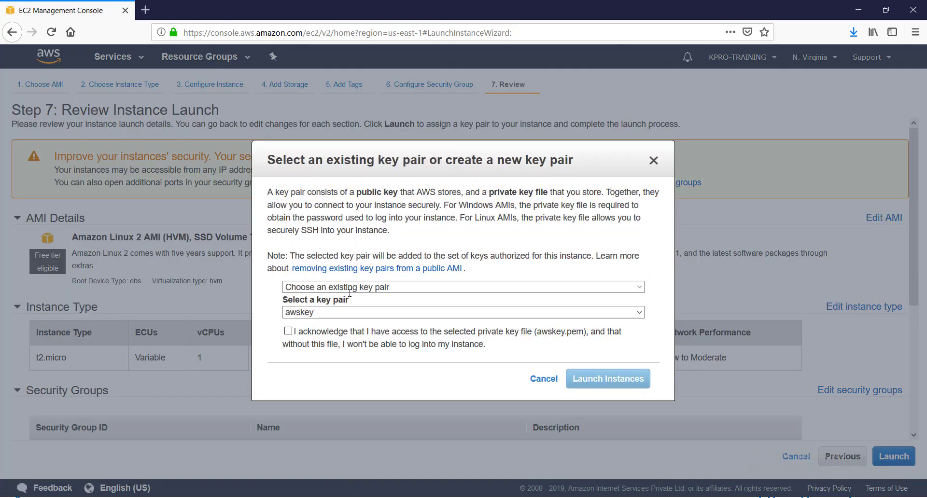
{"action": "left_click", "coordinate": [371, 314]}
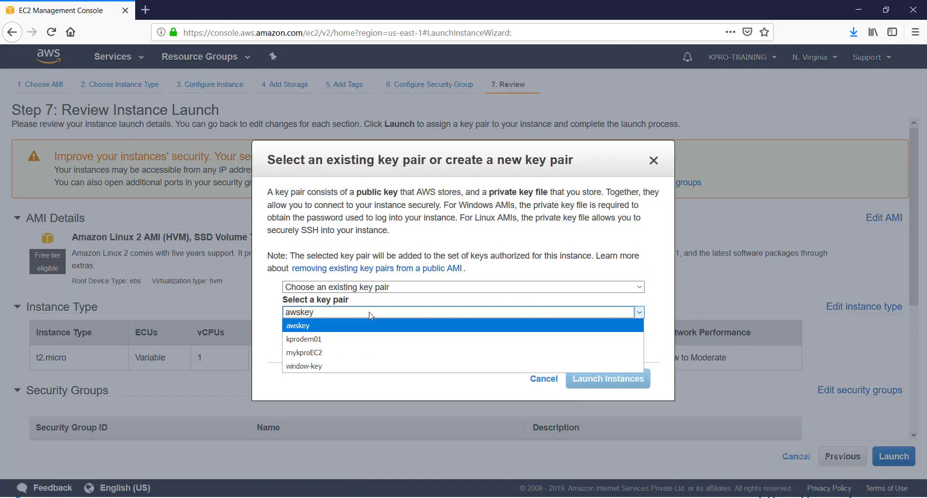
{"action": "left_click", "coordinate": [328, 340]}
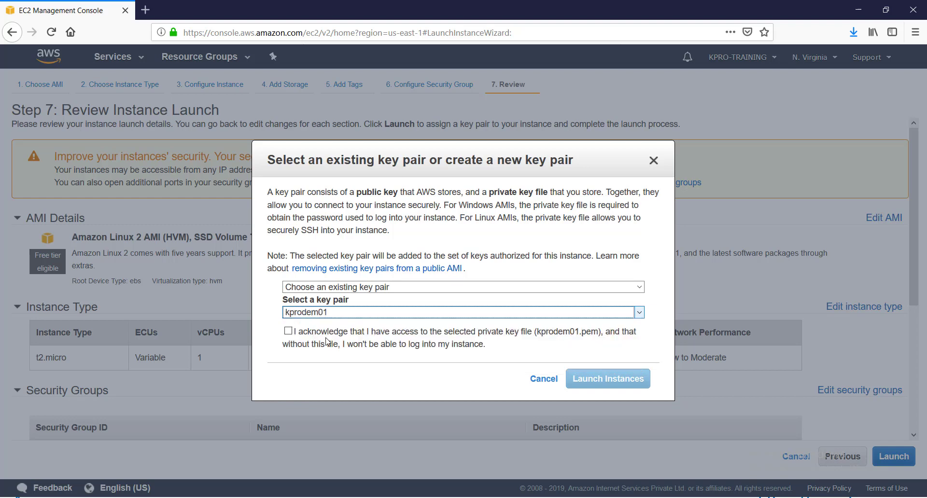
{"action": "left_click", "coordinate": [289, 332]}
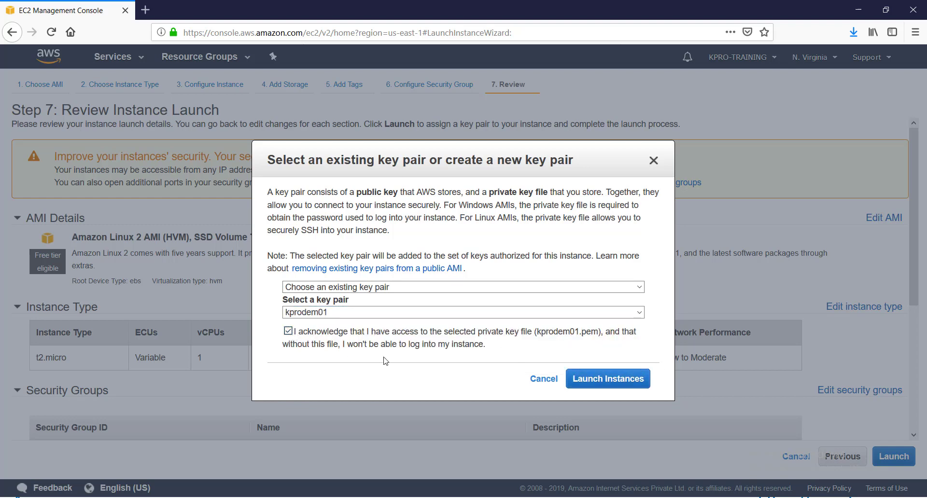
{"action": "left_click", "coordinate": [620, 381]}
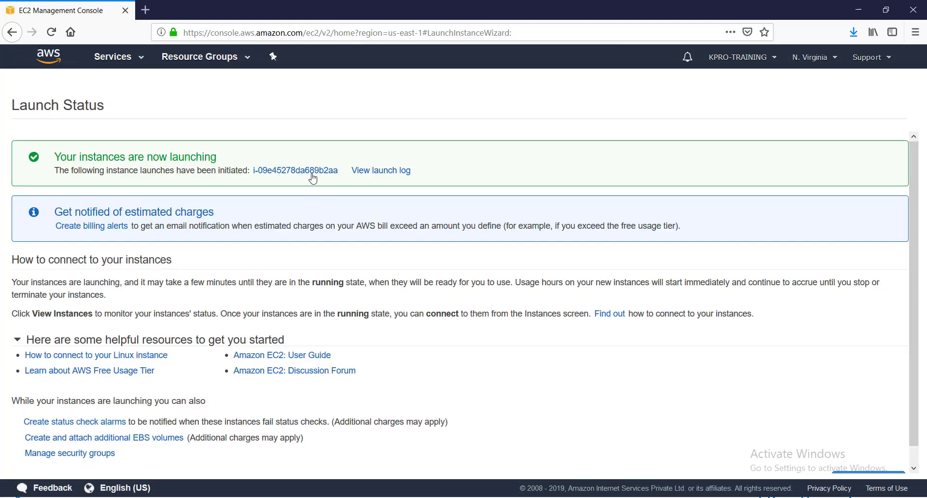
{"action": "left_click", "coordinate": [313, 176]}
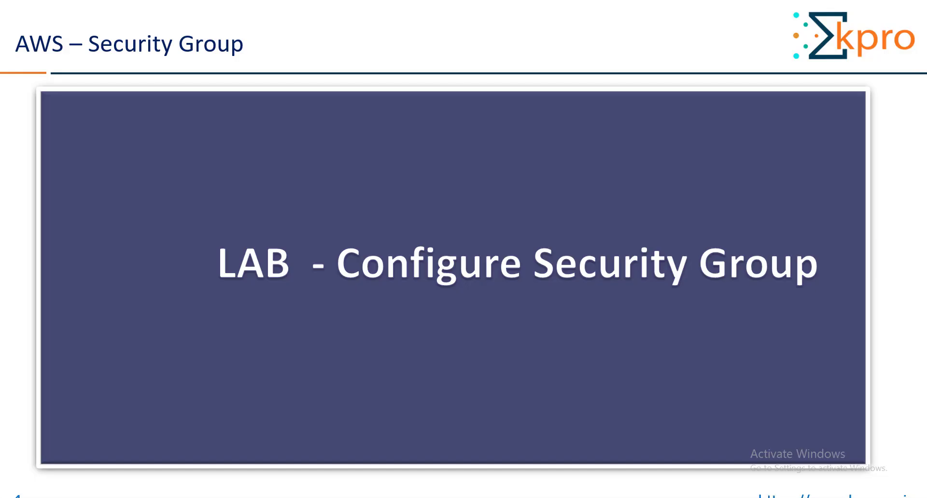
Find PuTTY through the Windows search and open it
{"action": "key", "text": "super+s"}
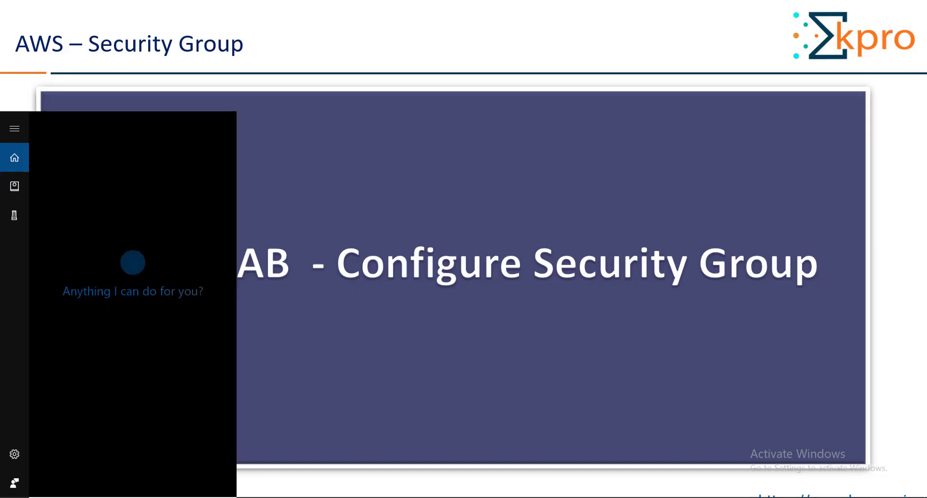
{"action": "type", "text": "t"}
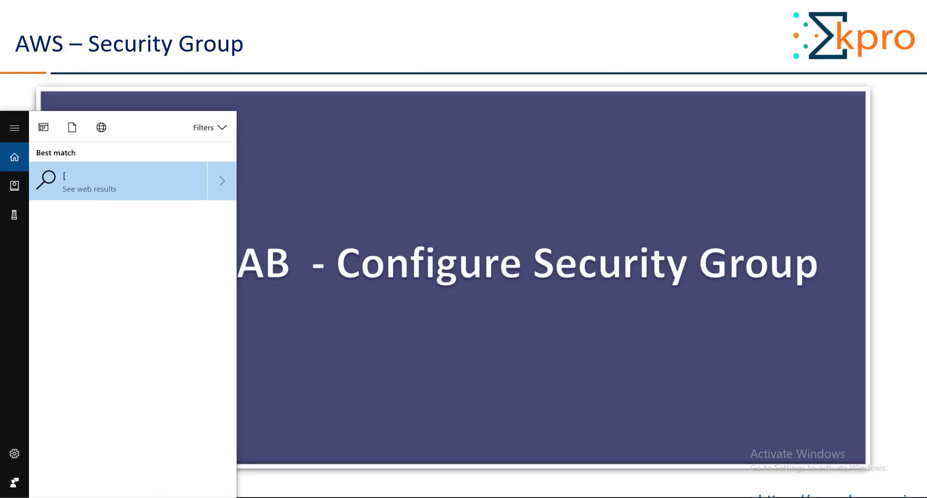
{"action": "key", "text": "BackSpace"}
{"action": "type", "text": "putty"}
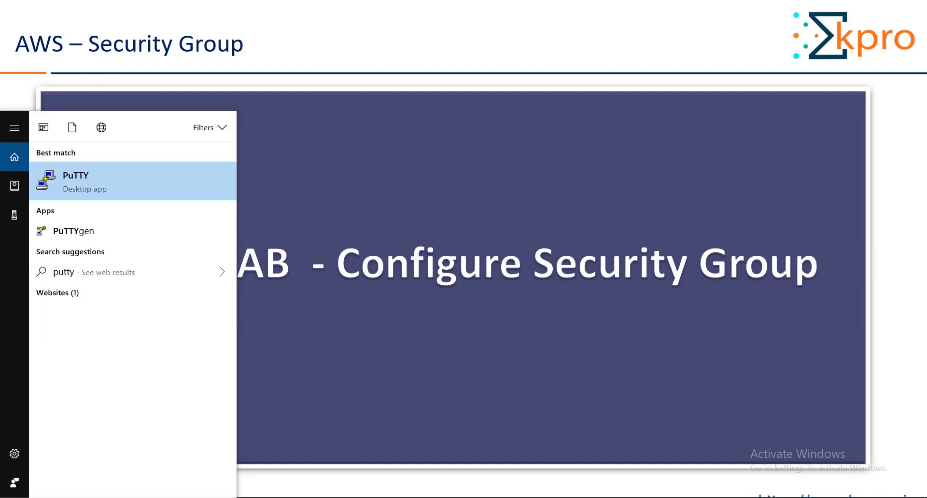
{"action": "key", "text": "Return"}
Copy the instance's public DNS from the EC2 console and set the PuTTY host name to ec2-user@ followed by that address
{"action": "key", "text": "alt+Tab"}
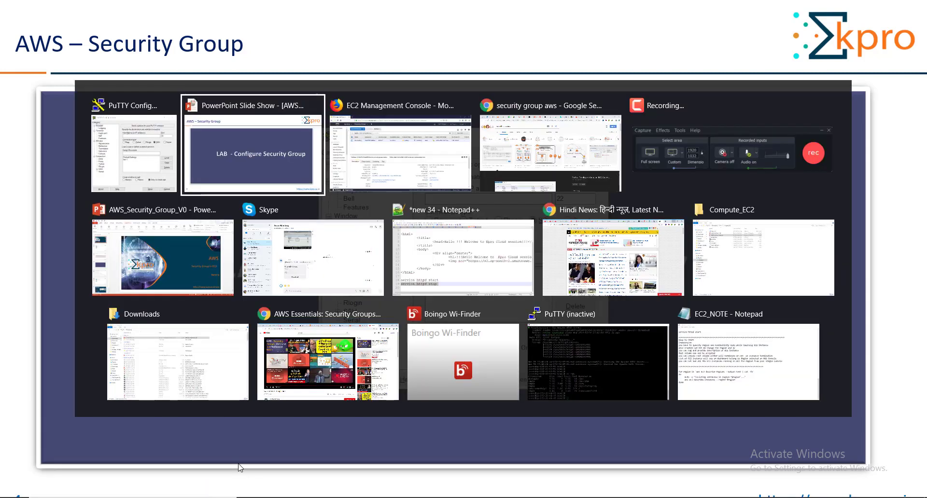
{"action": "key", "text": "alt+Tab"}
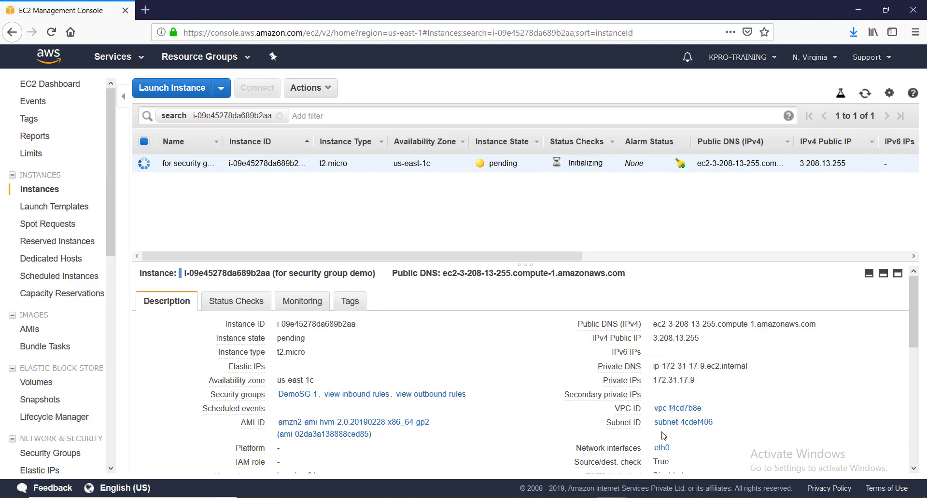
{"action": "left_click_drag", "start_coordinate": [652, 324], "coordinate": [820, 325]}
{"action": "key", "text": "ctrl+c"}
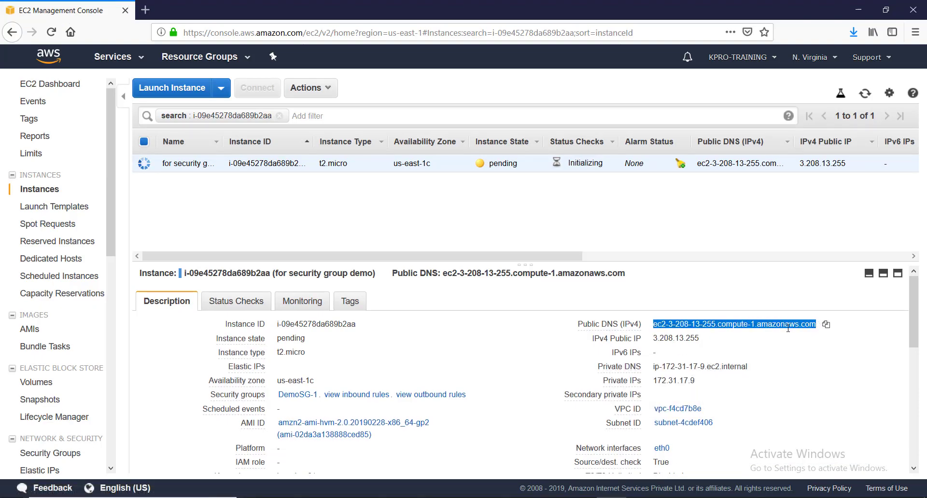
{"action": "key", "text": "alt+Tab"}
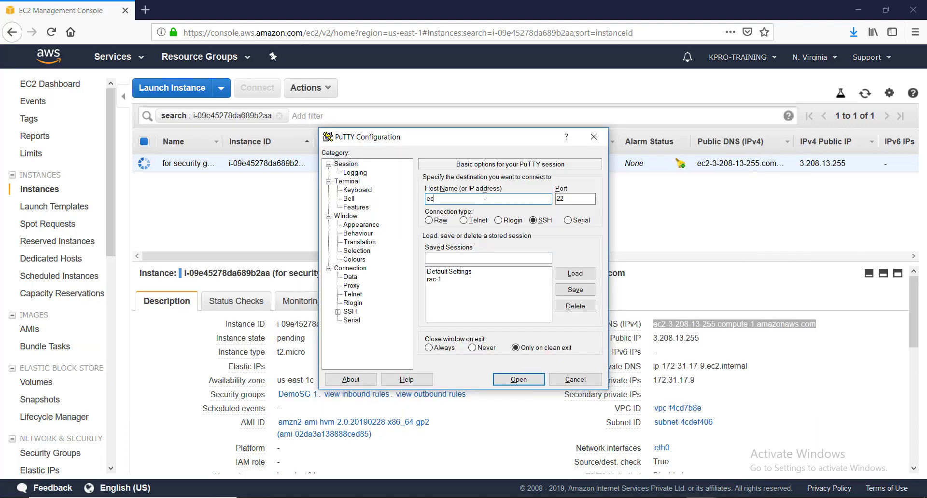
{"action": "type", "text": "ec2-us"}
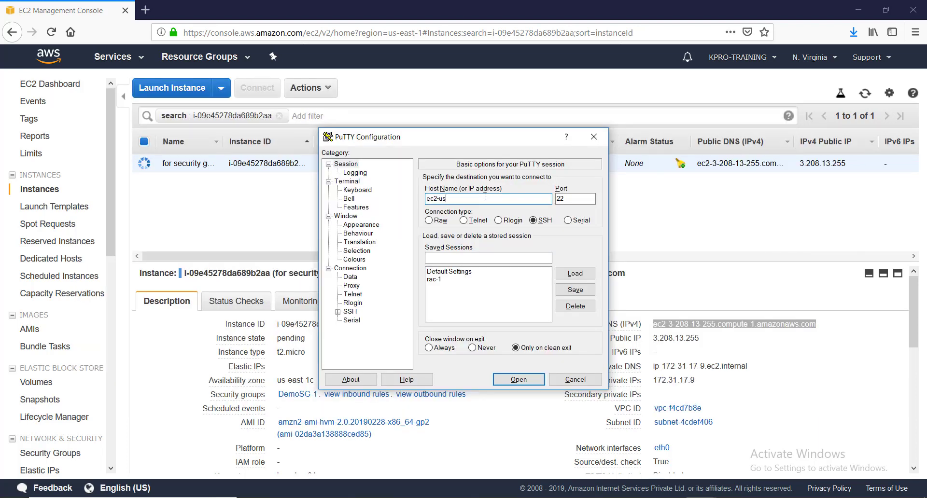
{"action": "type", "text": "er@"}
{"action": "key", "text": "ctrl+v"}
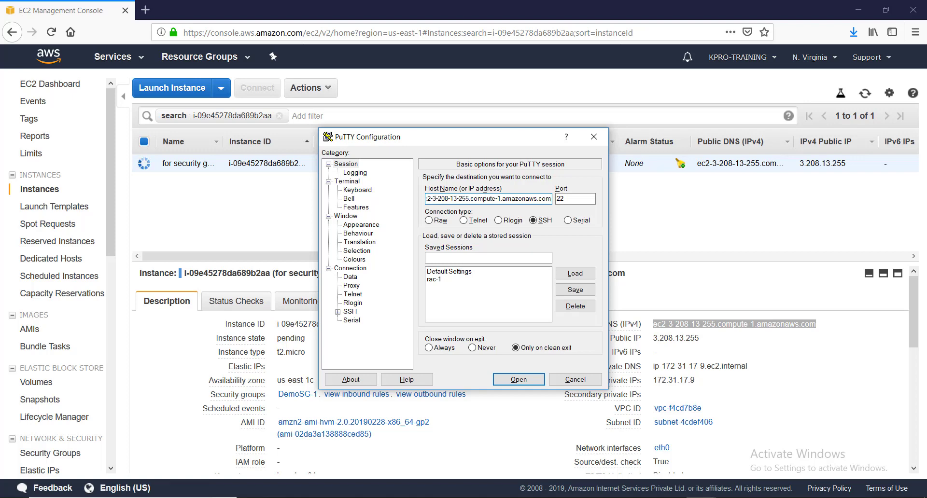
Choose mykproEC2pk from the Compute_EC2 folder as the private key file for SSH authentication and open the connection
{"action": "left_click", "coordinate": [338, 312]}
{"action": "left_click", "coordinate": [365, 319]}
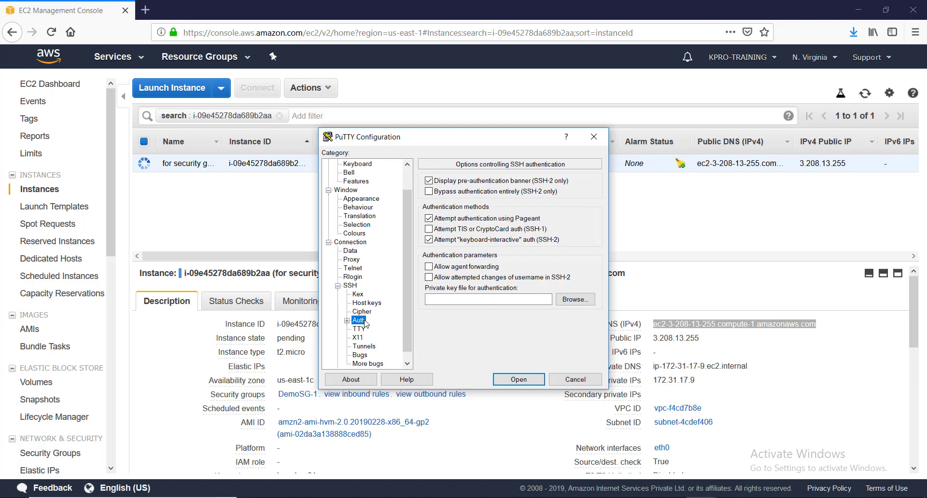
{"action": "left_click", "coordinate": [586, 300]}
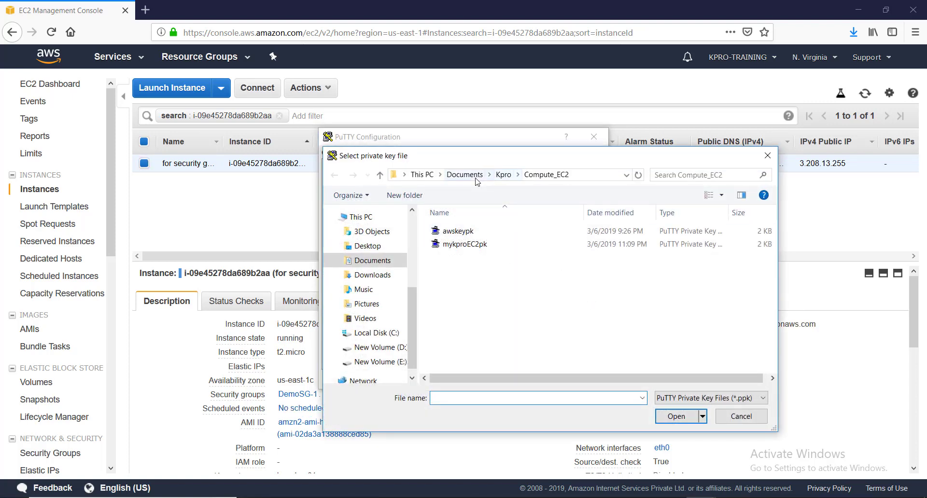
{"action": "left_click", "coordinate": [467, 247]}
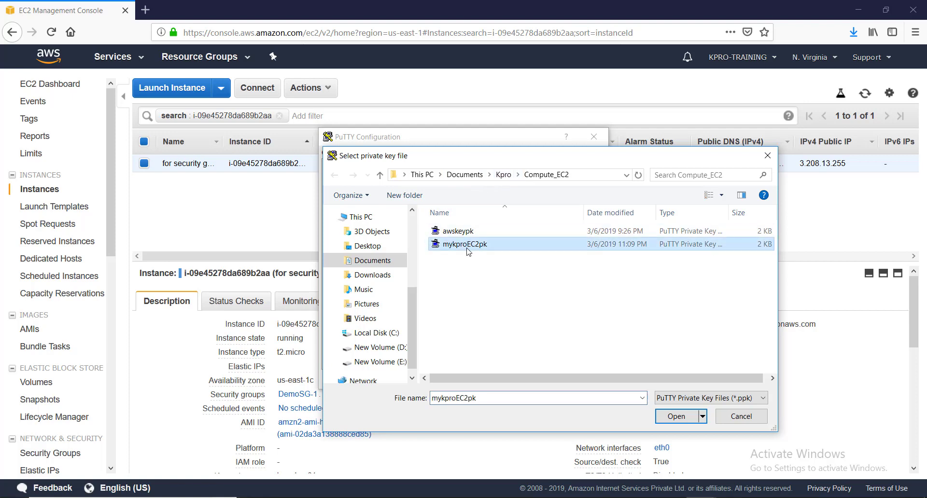
{"action": "left_click", "coordinate": [675, 417]}
{"action": "left_click", "coordinate": [522, 380]}
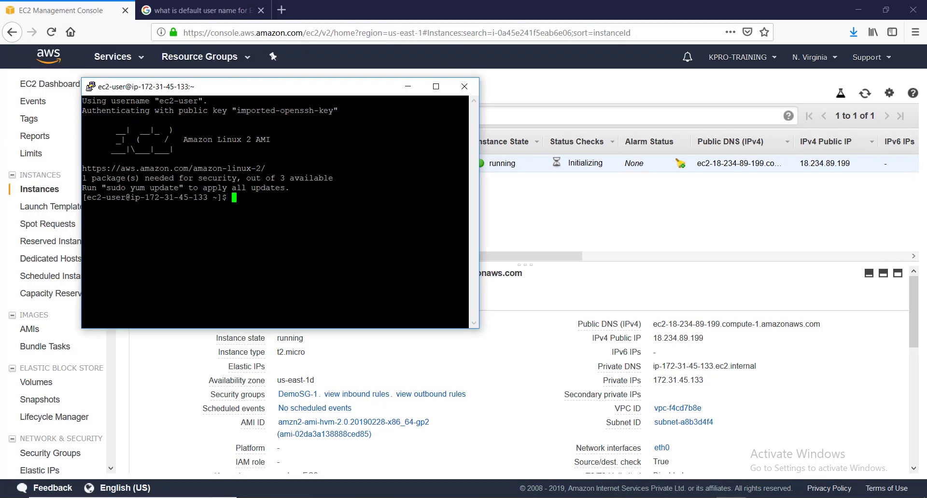
Change the PuTTY terminal font size to 18 for the current session and apply it
{"action": "right_click", "coordinate": [364, 87]}
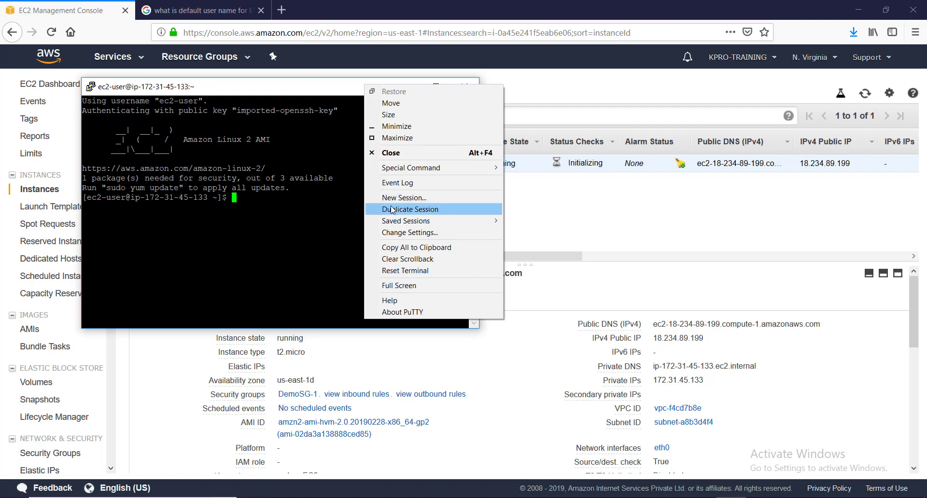
{"action": "left_click", "coordinate": [394, 232]}
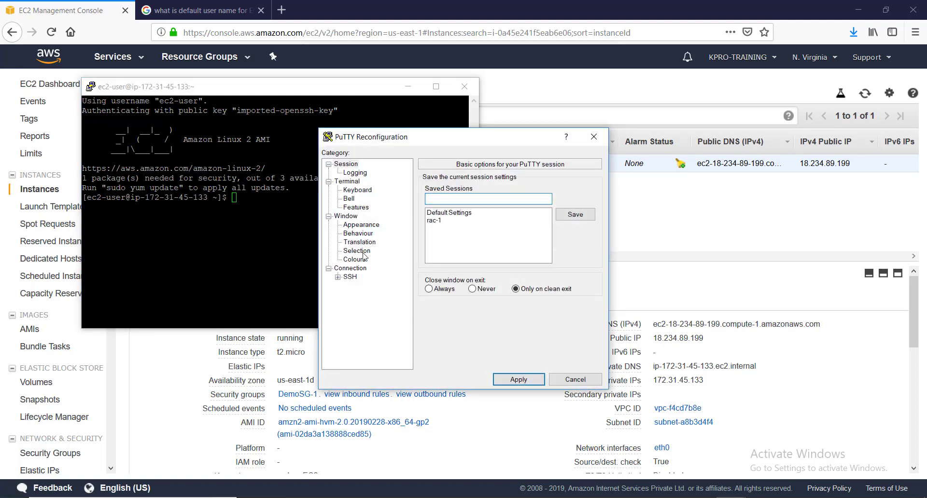
{"action": "left_click", "coordinate": [365, 225]}
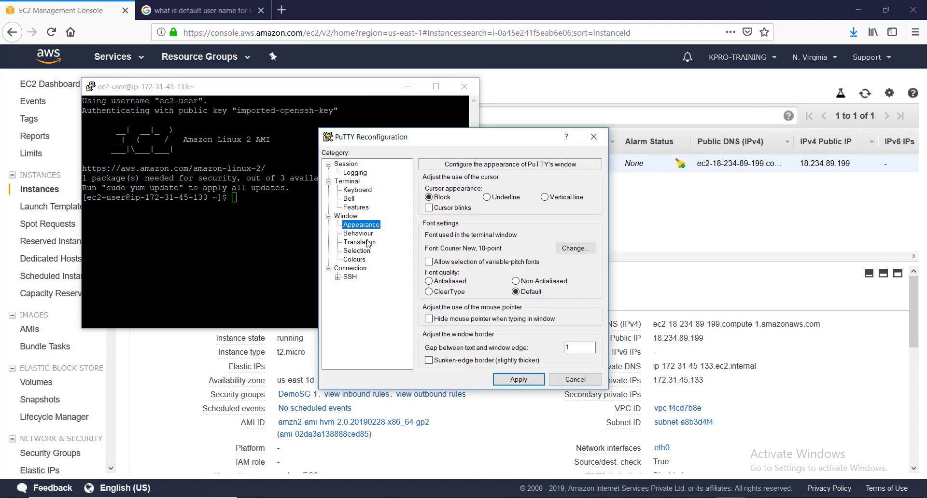
{"action": "left_click", "coordinate": [568, 249]}
{"action": "left_click", "coordinate": [537, 295]}
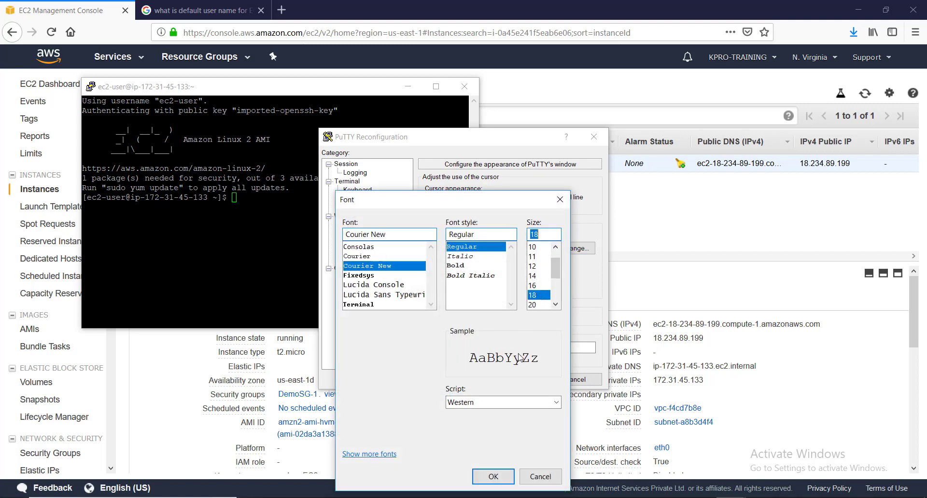
{"action": "left_click", "coordinate": [493, 477]}
{"action": "left_click", "coordinate": [517, 380]}
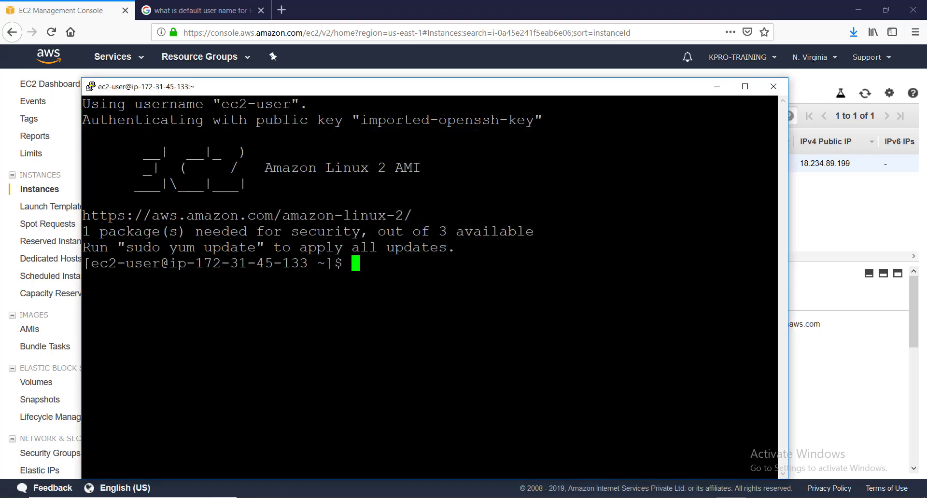
{"action": "type", "text": "su"}
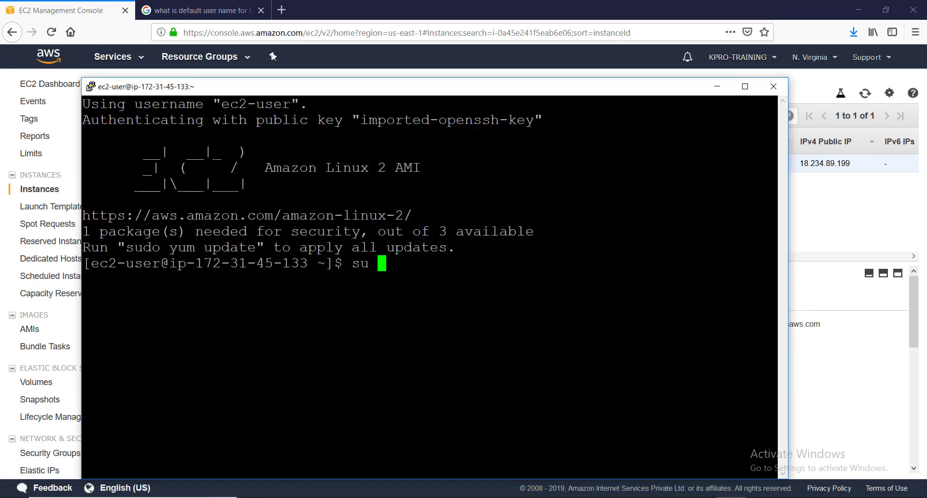
{"action": "type", "text": "do us"}
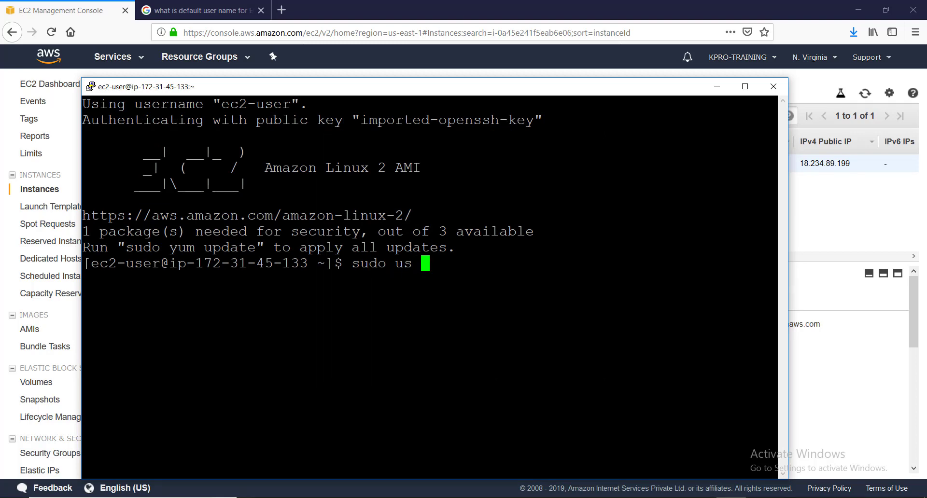
{"action": "key", "text": "Return"}
Switch the terminal session to the root user with sudo su
{"action": "type", "text": "sudo su"}
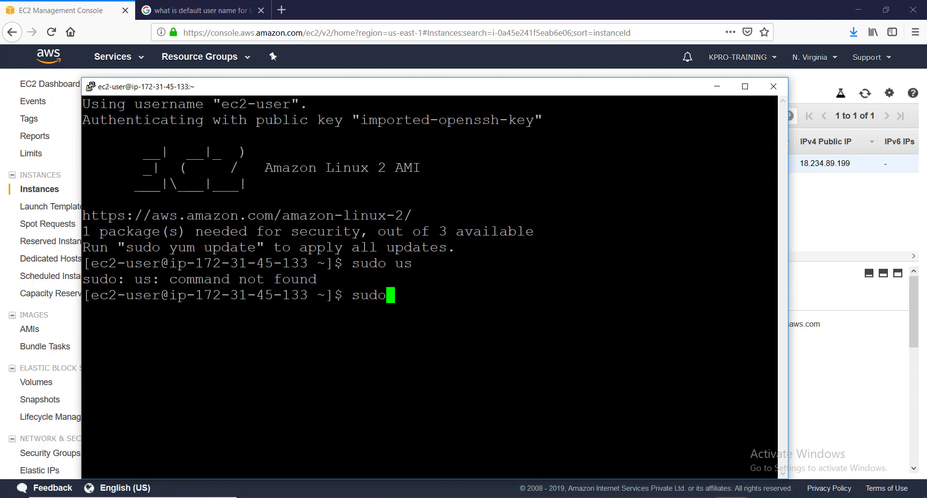
{"action": "key", "text": "Return"}
{"action": "key", "text": "Return"}
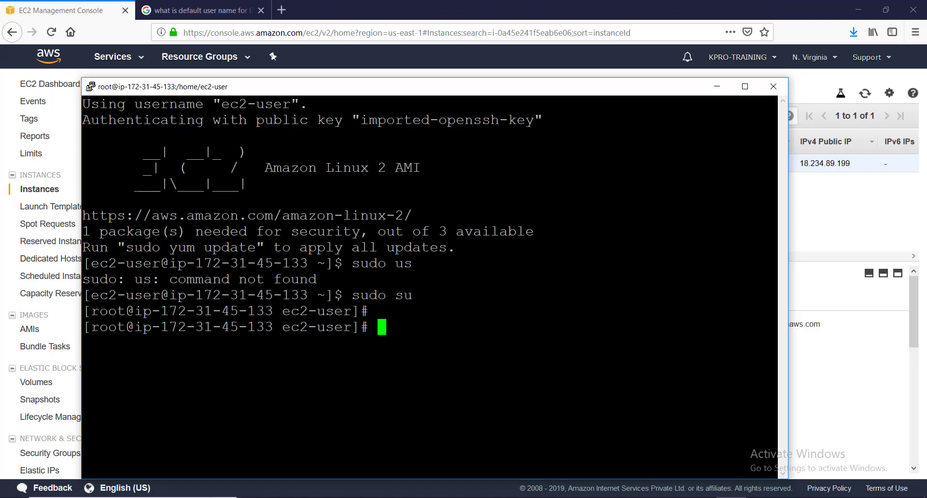
Update all packages on the instance with yum update -y
{"action": "type", "text": "yum update "}
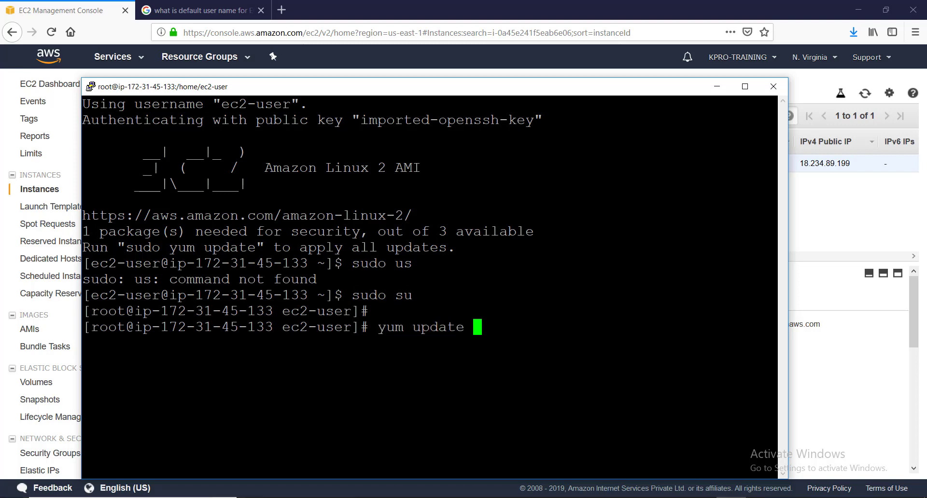
{"action": "type", "text": "-y"}
{"action": "key", "text": "Return"}
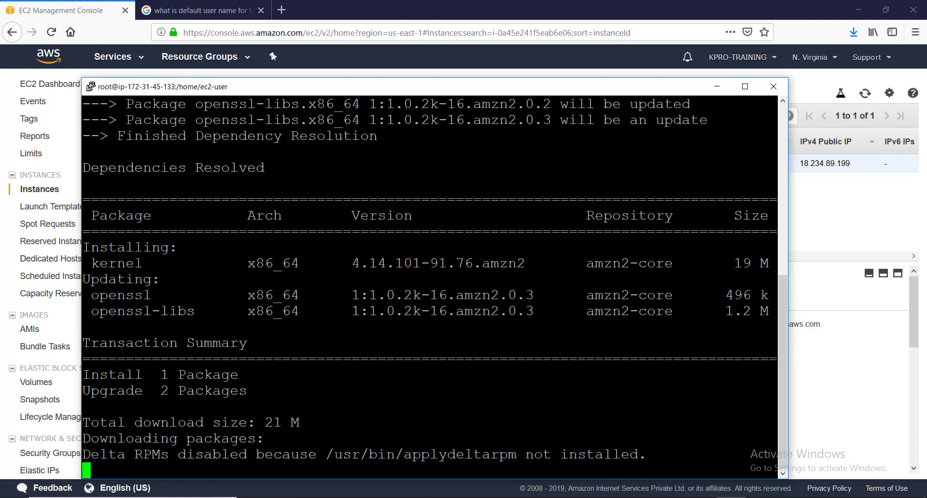
Switch to the EC2 console in the browser, open the Snapshots page in a new tab and close the Google search tab
{"action": "key", "text": "alt+Tab"}
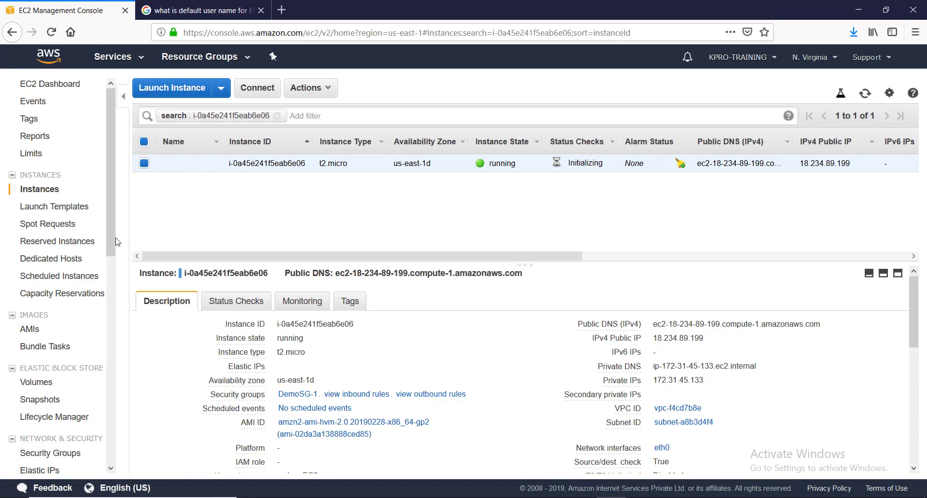
{"action": "scroll", "coordinate": [111, 244], "scroll_direction": "down", "scroll_amount": 3}
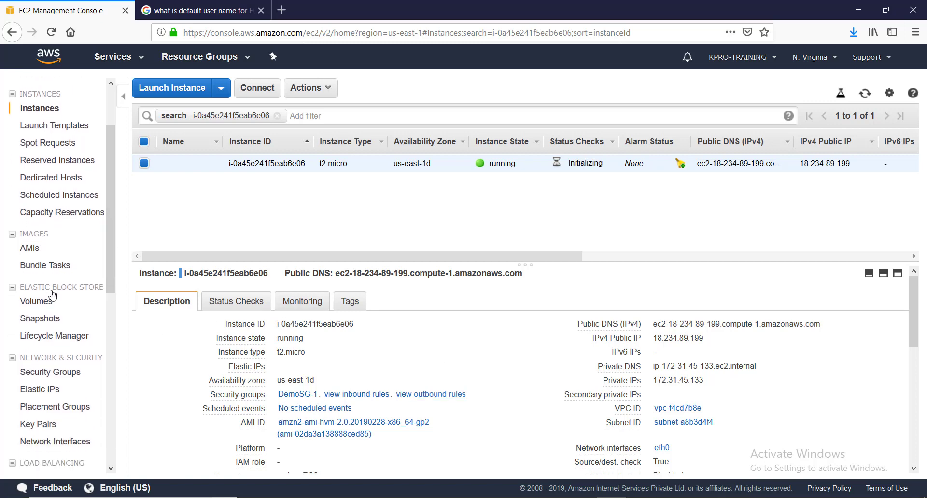
{"action": "right_click", "coordinate": [46, 320]}
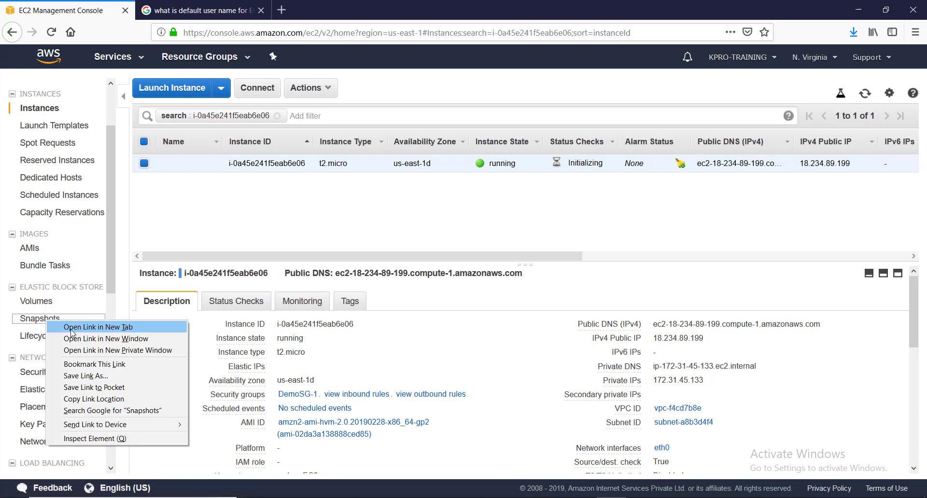
{"action": "left_click", "coordinate": [71, 327]}
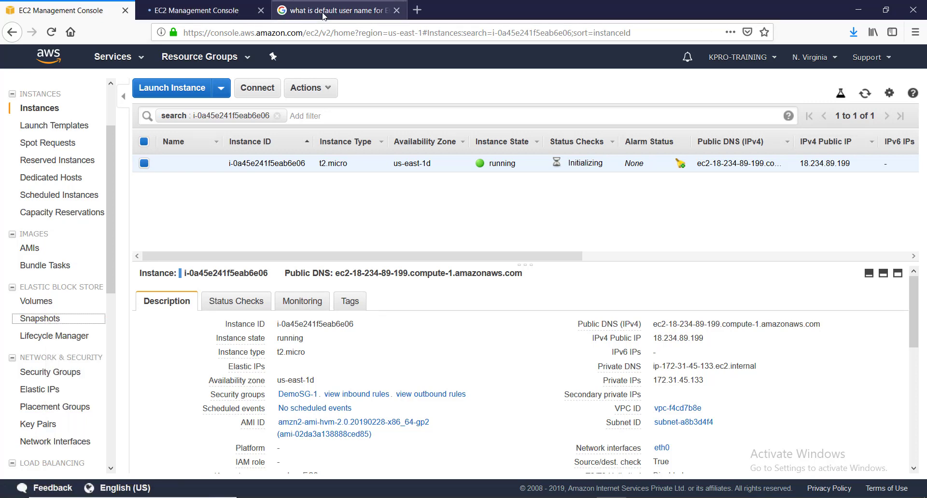
{"action": "left_click", "coordinate": [397, 10]}
{"action": "left_click", "coordinate": [218, 13]}
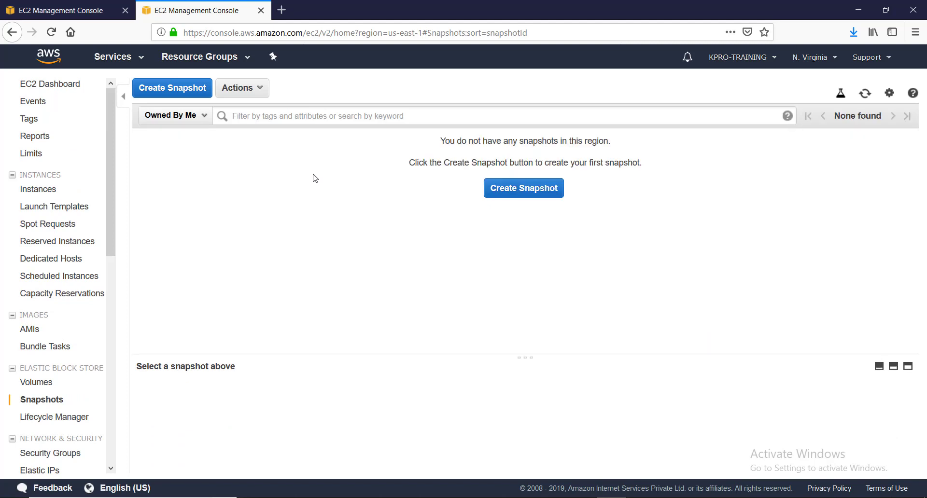
Begin a new EC2 security group named demoSg2 with the description "for demo puropose" in the default VPC
{"action": "scroll", "coordinate": [109, 254], "scroll_direction": "down", "scroll_amount": 6}
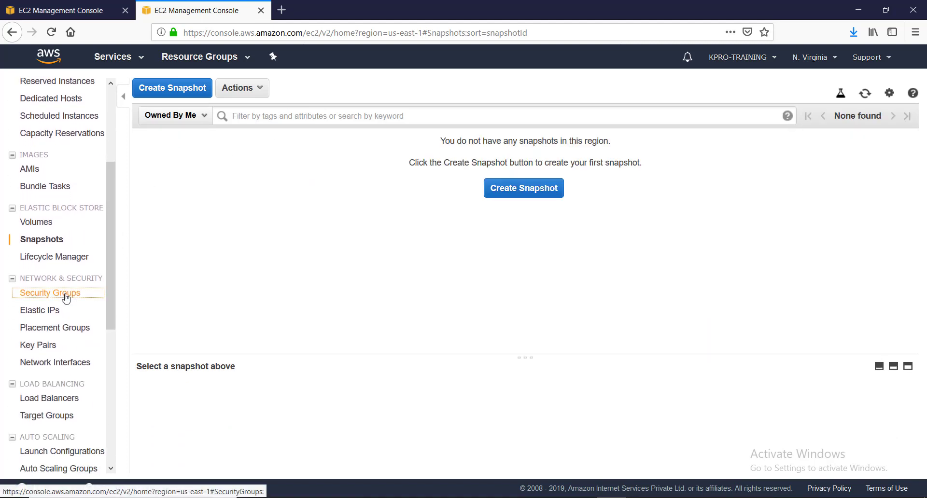
{"action": "left_click", "coordinate": [66, 296]}
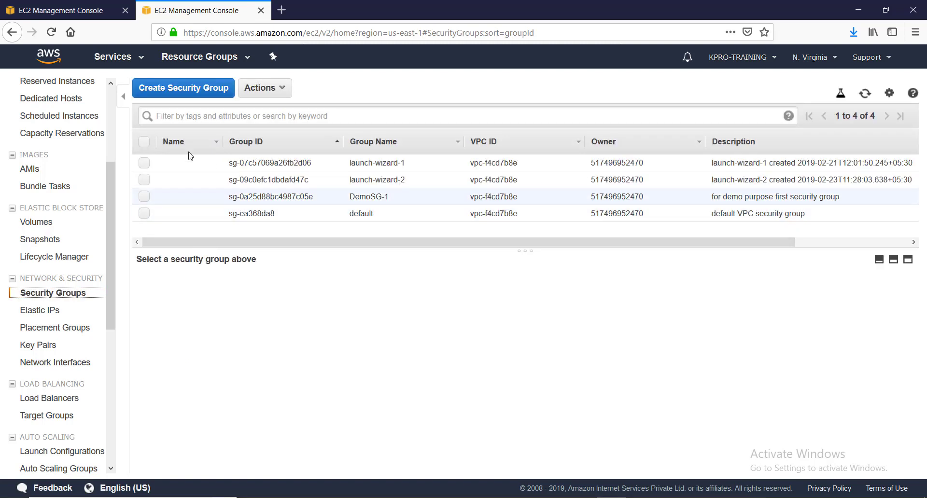
{"action": "left_click", "coordinate": [178, 94]}
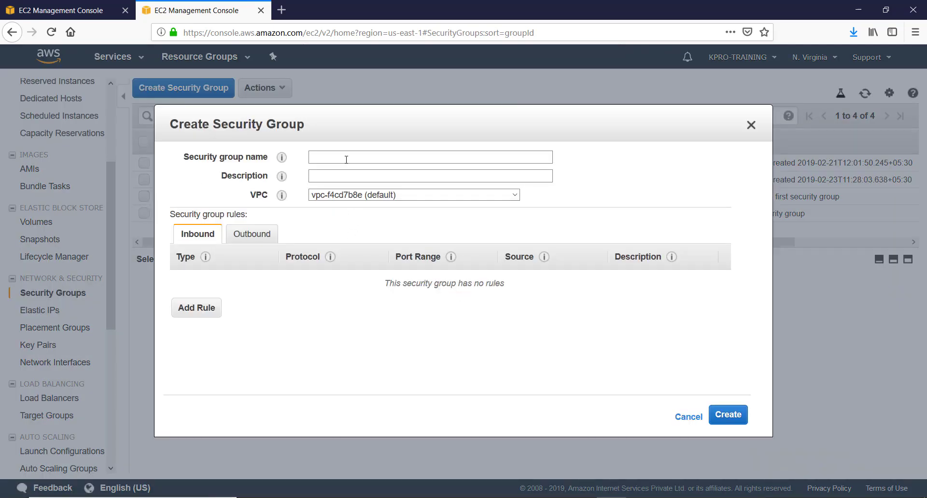
{"action": "left_click", "coordinate": [347, 156]}
{"action": "type", "text": "de"}
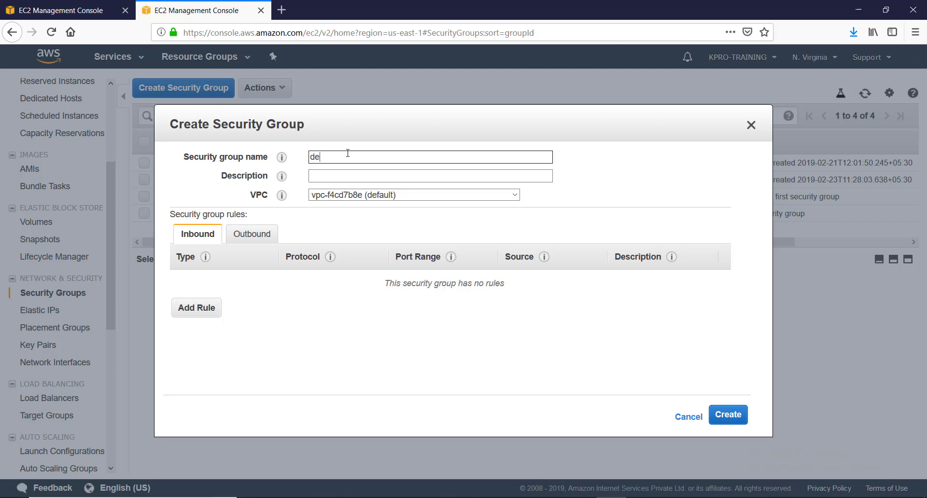
{"action": "type", "text": "moSg2"}
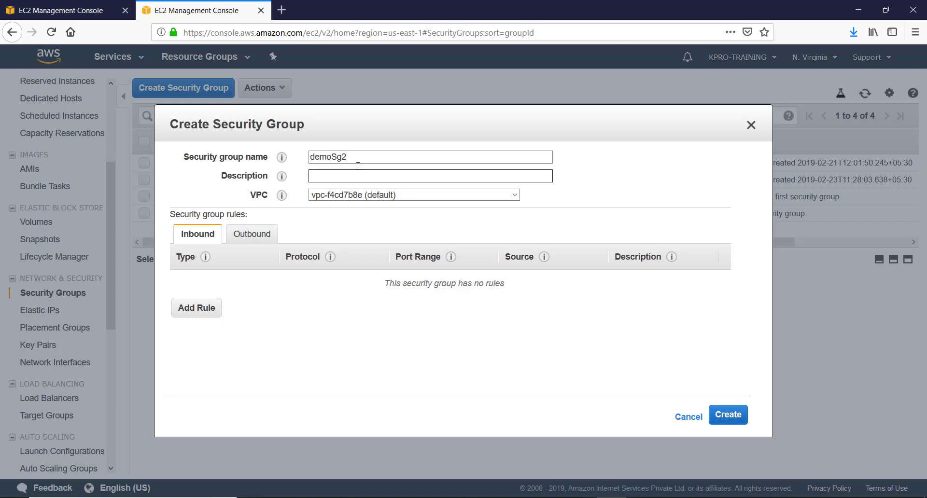
{"action": "left_click", "coordinate": [355, 173]}
{"action": "type", "text": "for demo puro"}
{"action": "key", "text": "BackSpace"}
{"action": "type", "text": "ose"}
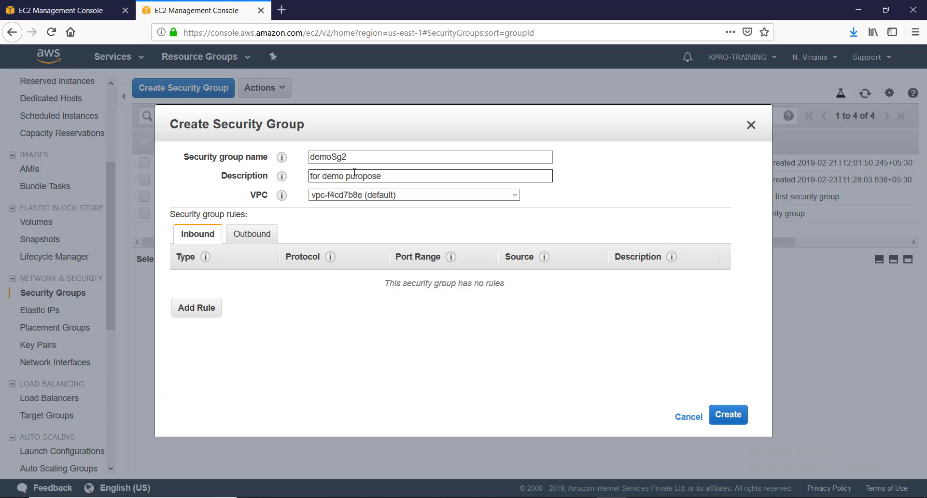
{"action": "left_click", "coordinate": [410, 197]}
{"action": "left_click", "coordinate": [411, 206]}
Add an inbound HTTP rule to demoSg2 with source 0.0.0.0/0, ::/0
{"action": "left_click", "coordinate": [210, 313]}
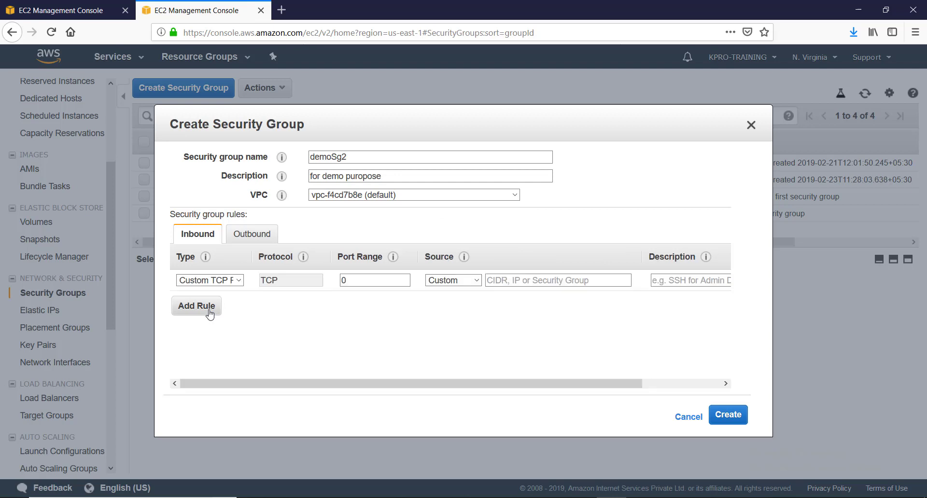
{"action": "left_click", "coordinate": [238, 280]}
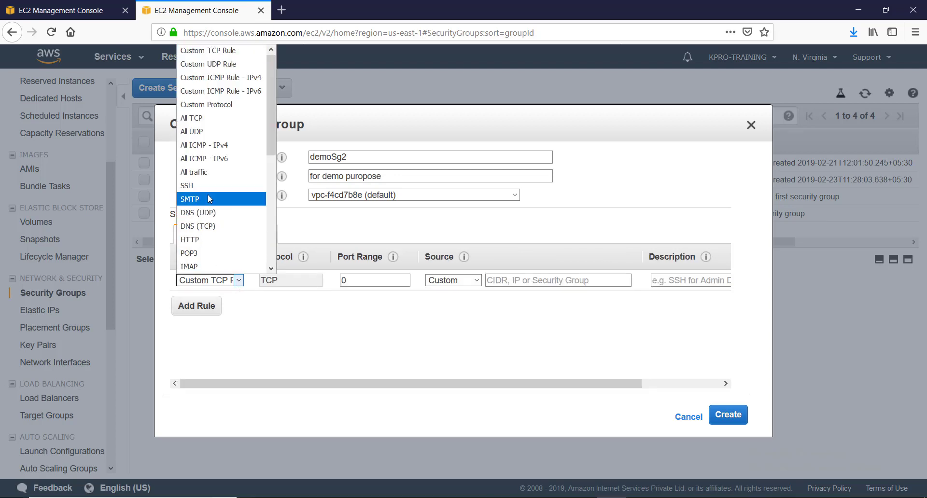
{"action": "scroll", "coordinate": [210, 178], "scroll_direction": "down", "scroll_amount": 3}
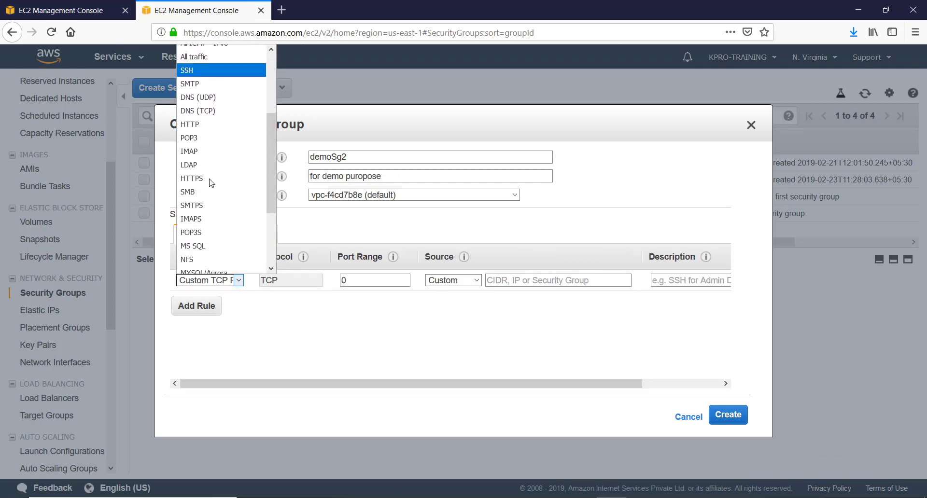
{"action": "left_click", "coordinate": [196, 126]}
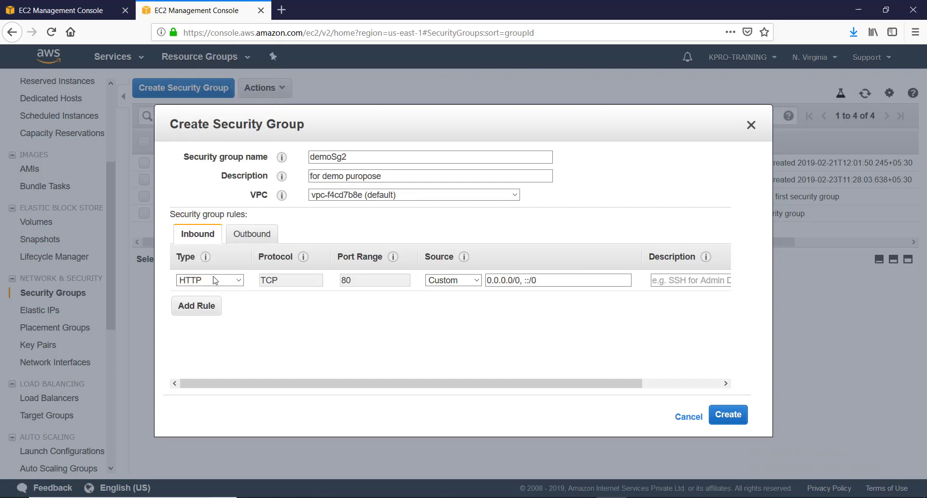
Add an inbound HTTPS rule with source 0.0.0.0/0, ::/0 and create the demoSg2 security group
{"action": "left_click", "coordinate": [210, 309]}
{"action": "left_click", "coordinate": [228, 301]}
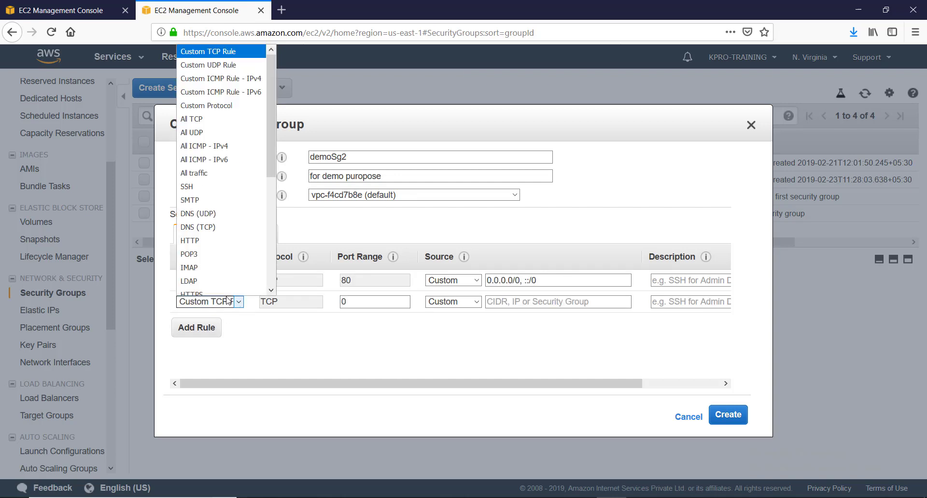
{"action": "scroll", "coordinate": [206, 239], "scroll_direction": "down", "scroll_amount": 2}
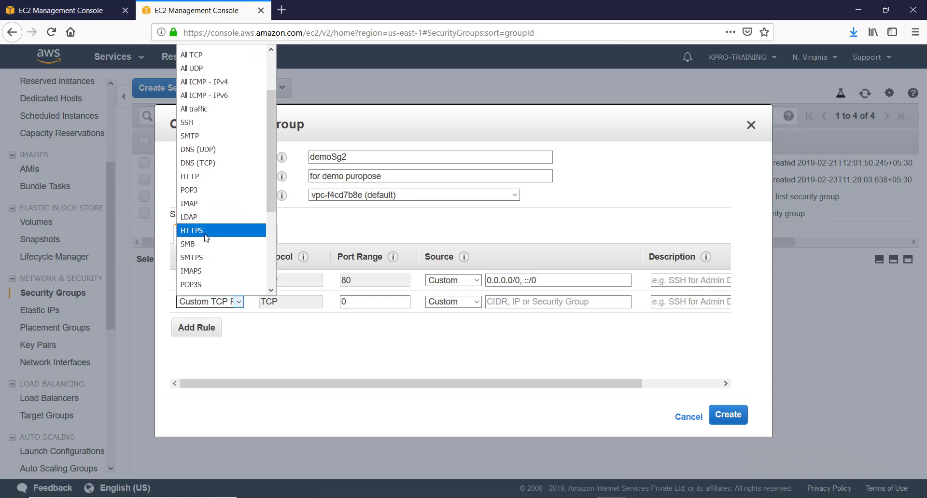
{"action": "left_click", "coordinate": [205, 235]}
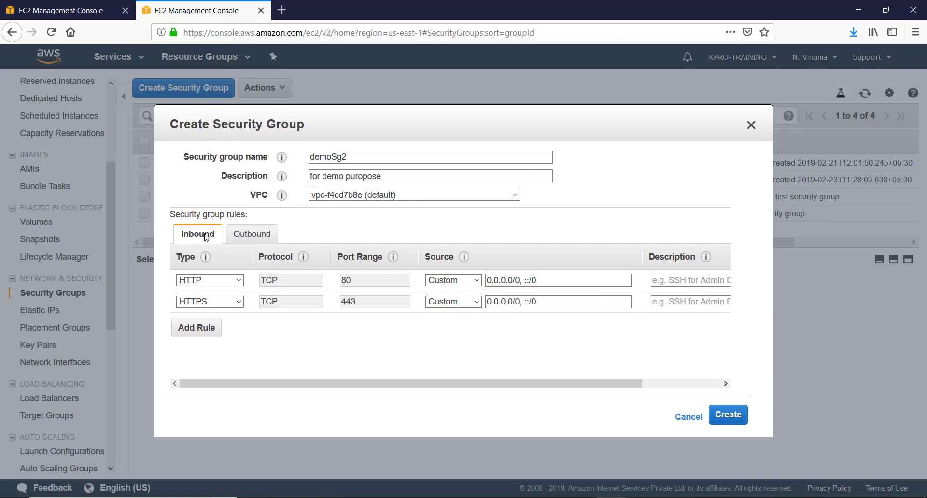
{"action": "left_click", "coordinate": [728, 416]}
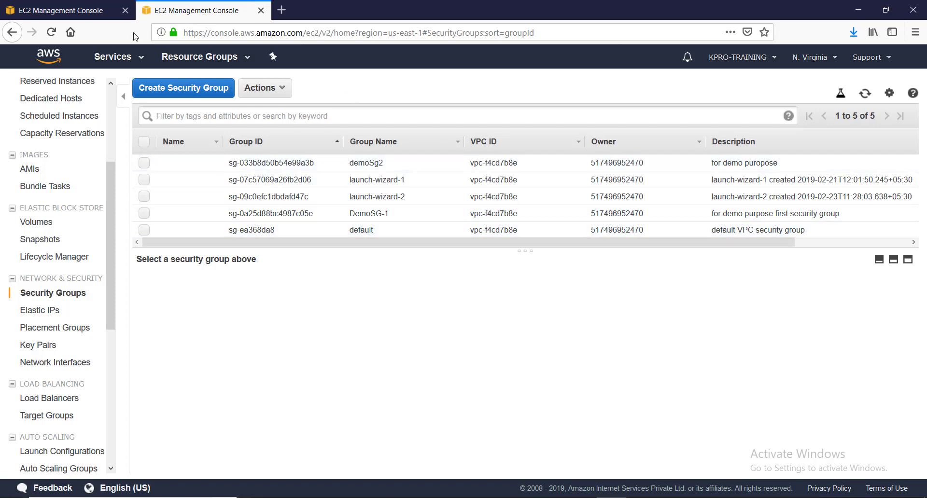
Return to the EC2 instances list and refresh it to check the instance's status checks
{"action": "left_click", "coordinate": [68, 15]}
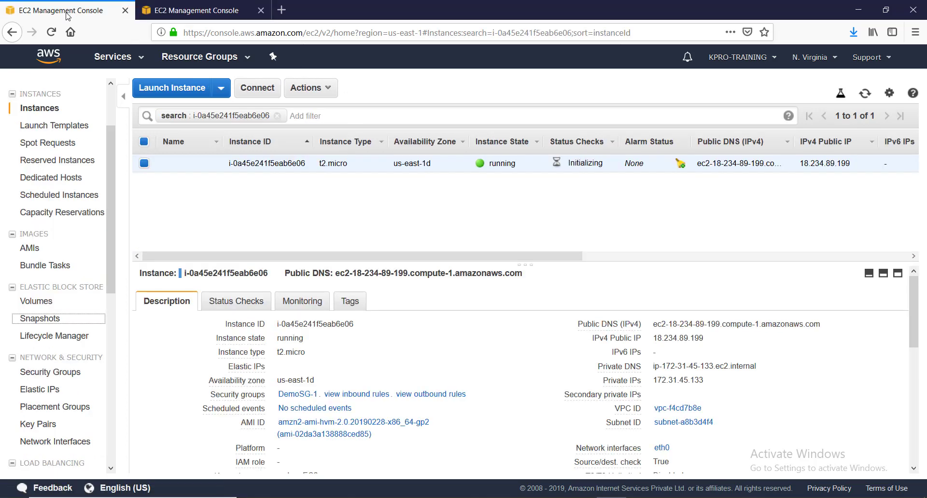
{"action": "left_click", "coordinate": [865, 97]}
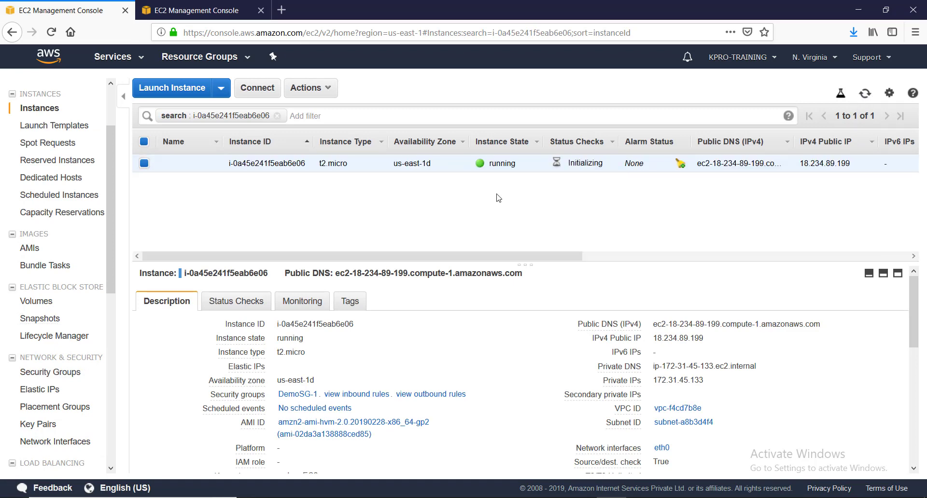
Switch back to the PuTTY session, move its window up and try to install a package with yum install httd -y
{"action": "key", "text": "alt+Tab"}
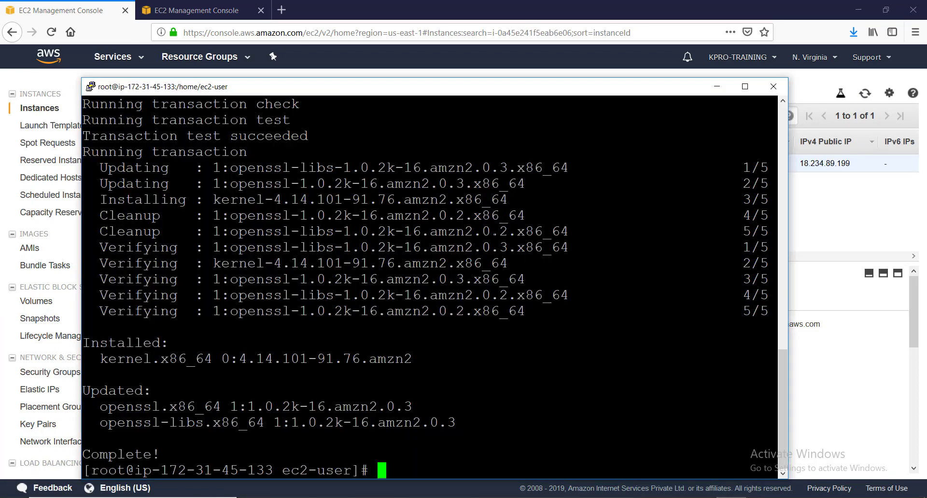
{"action": "left_click_drag", "start_coordinate": [459, 92], "coordinate": [455, 52]}
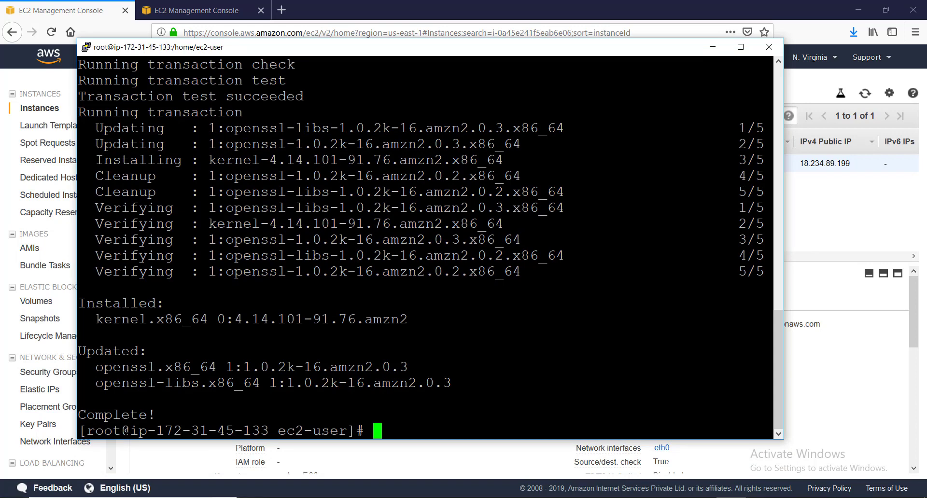
{"action": "type", "text": "yum instal"}
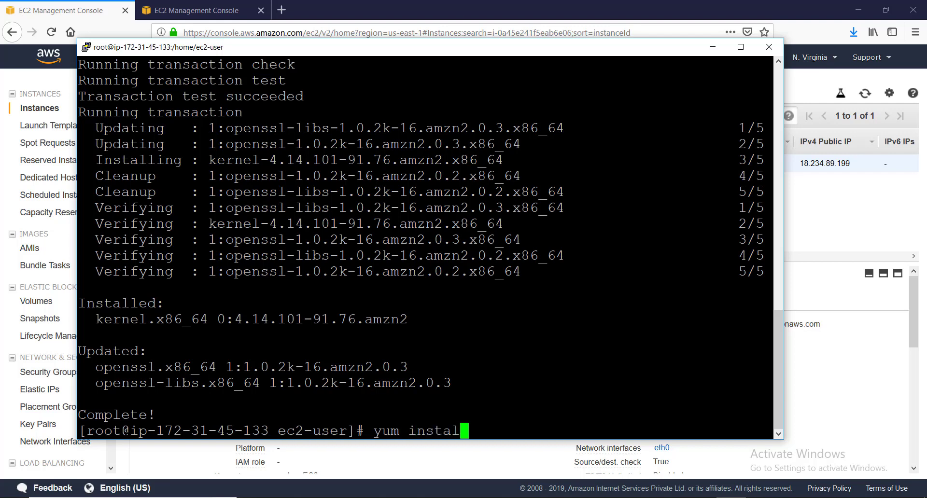
{"action": "type", "text": "l httd "}
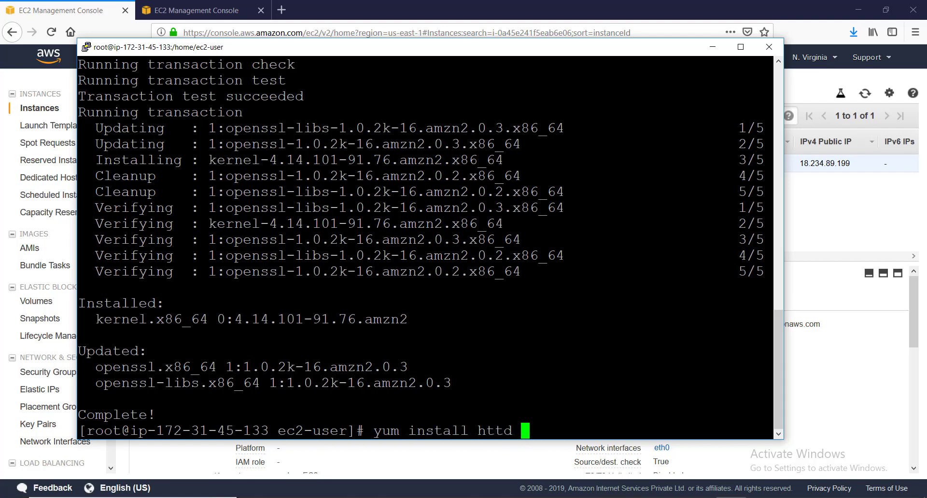
{"action": "type", "text": "-y"}
{"action": "key", "text": "Return"}
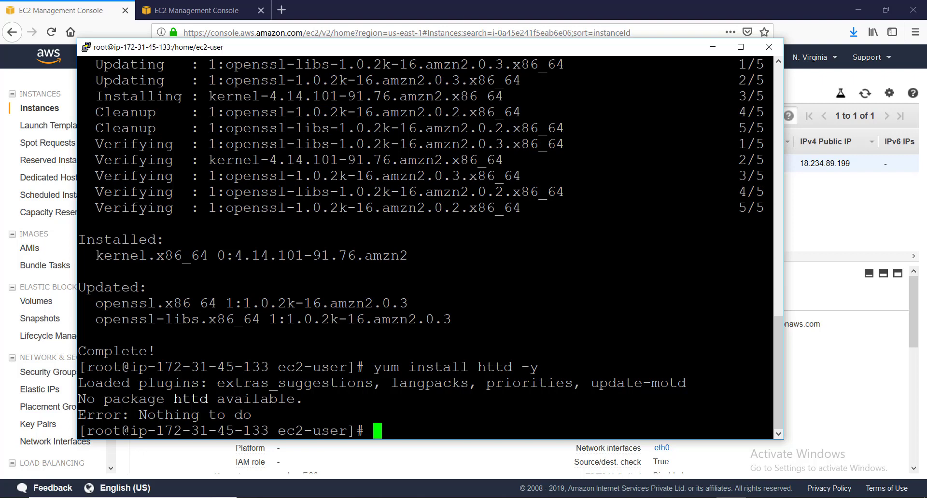
{"action": "type", "text": "yum"}
{"action": "key", "text": "BackSpace"}
{"action": "key", "text": "BackSpace"}
{"action": "key", "text": "BackSpace"}
{"action": "key", "text": "BackSpace"}
{"action": "key", "text": "Up"}
{"action": "key", "text": "Up"}
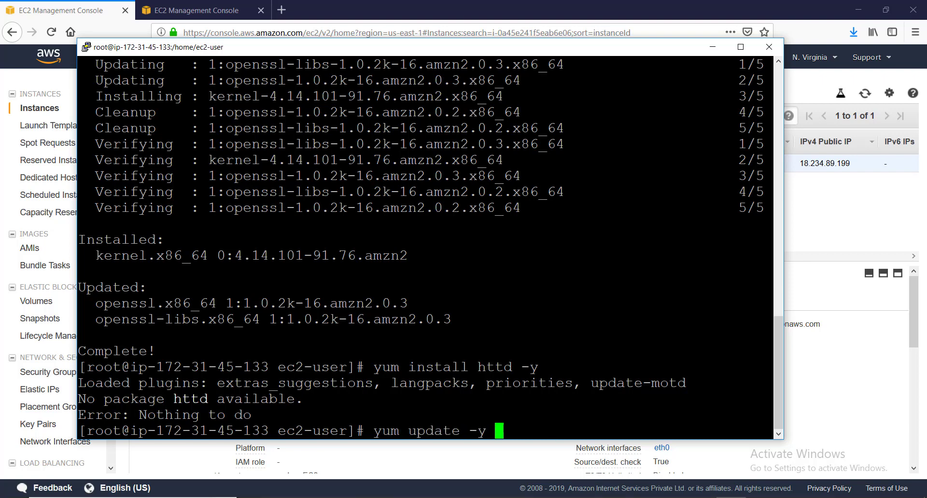
{"action": "key", "text": "Down"}
{"action": "key", "text": "Down"}
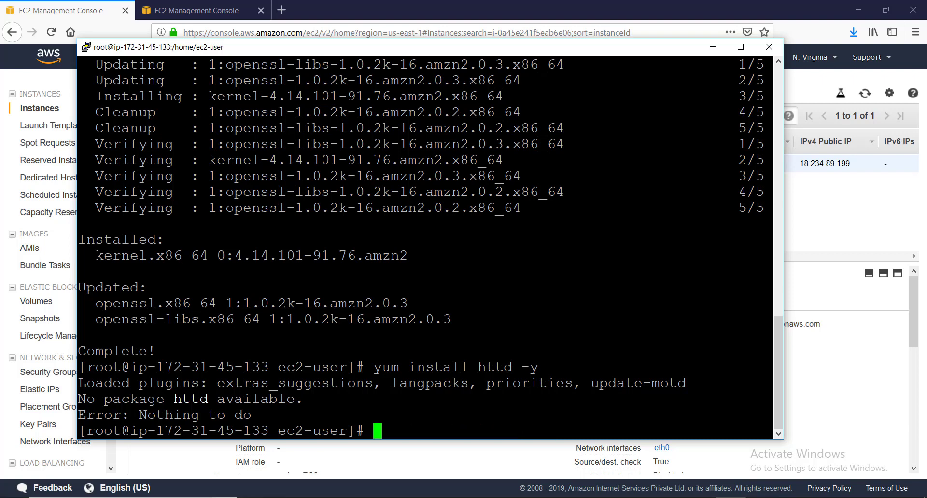
Copy the yum install httpd command from the Notepad++ notes and run it in the PuTTY session with the -y option
{"action": "key", "text": "alt+Tab"}
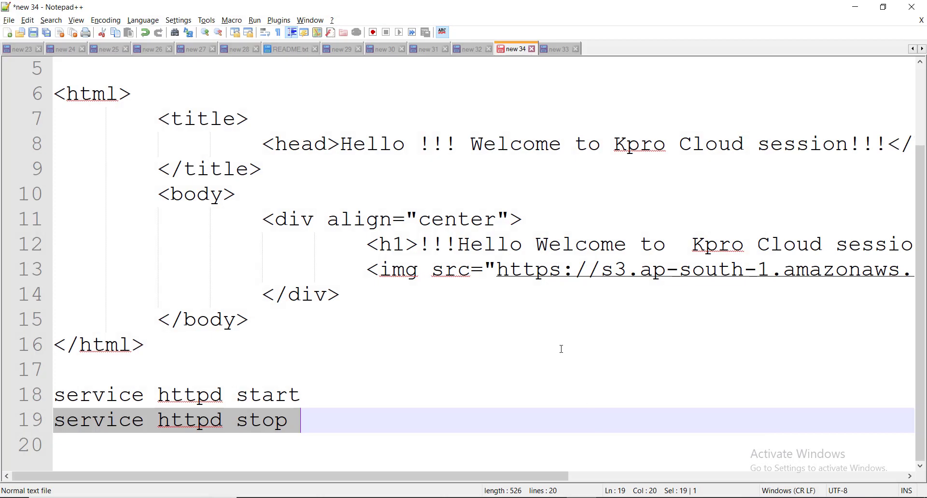
{"action": "scroll", "coordinate": [440, 337], "scroll_direction": "up", "scroll_amount": 2}
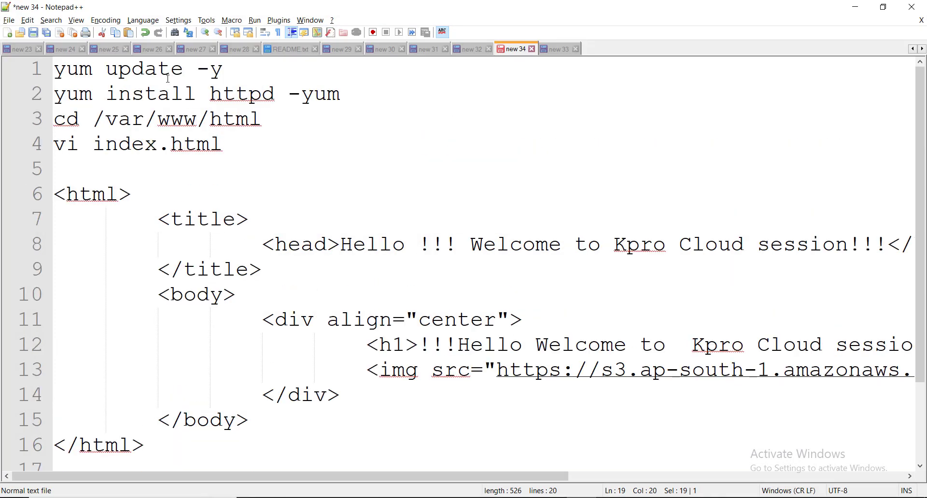
{"action": "left_click_drag", "start_coordinate": [54, 94], "coordinate": [296, 103]}
{"action": "key", "text": "super+c"}
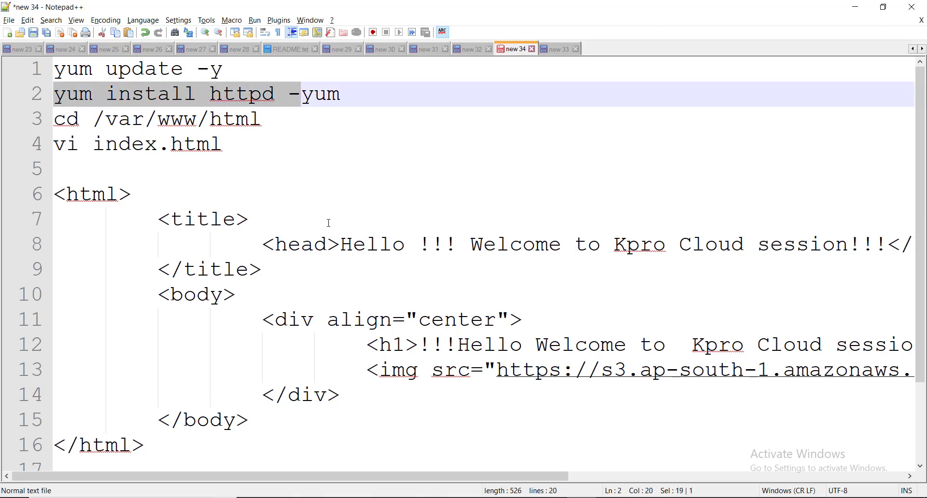
{"action": "key", "text": "alt+Tab"}
{"action": "right_click", "coordinate": [329, 223]}
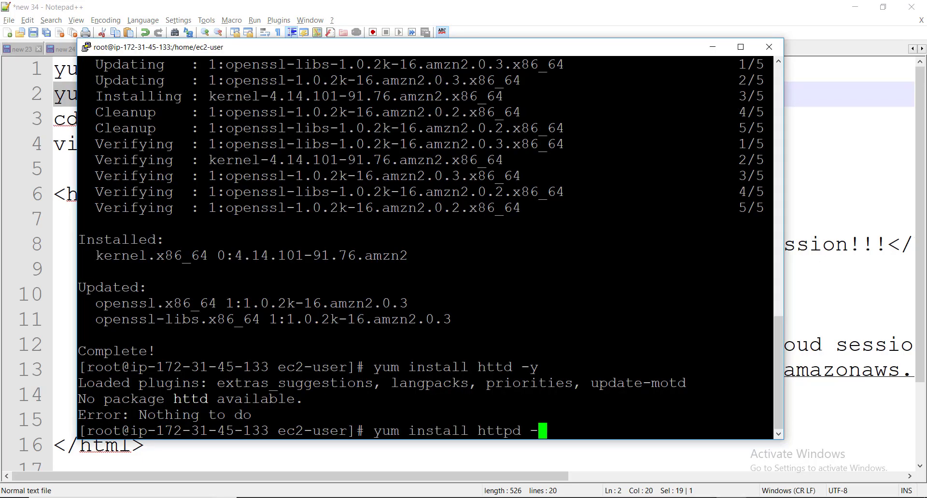
{"action": "type", "text": "y"}
{"action": "key", "text": "Return"}
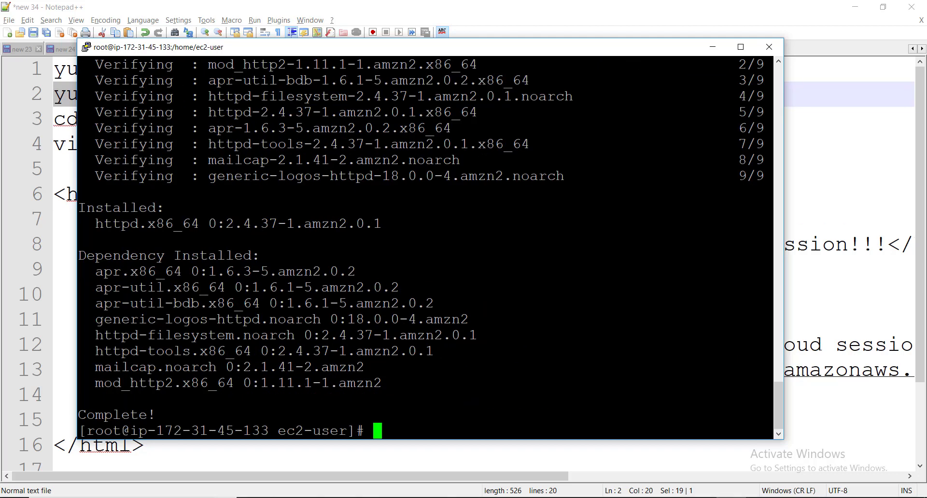
Change to the /var/www/html directory and list its contents with ls -lrt
{"action": "type", "text": "cd /v"}
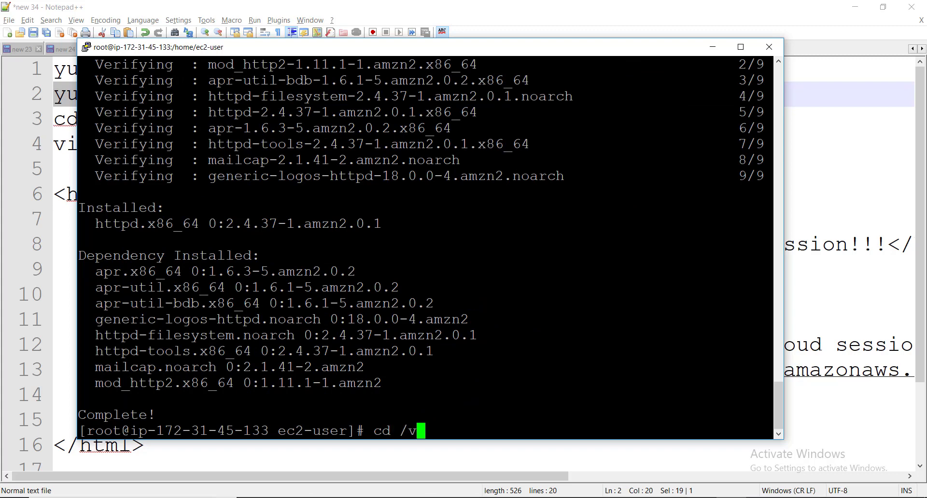
{"action": "type", "text": "atr"}
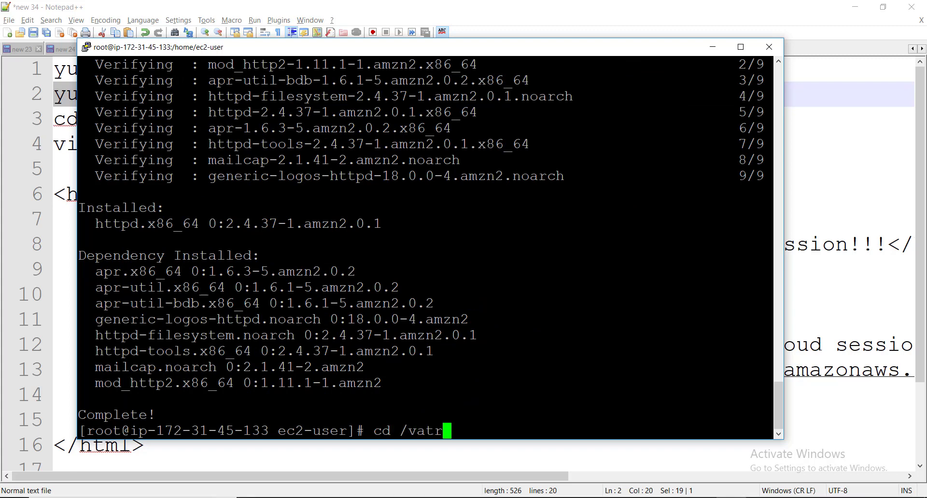
{"action": "key", "text": "BackSpace"}
{"action": "key", "text": "BackSpace"}
{"action": "type", "text": "r/www"}
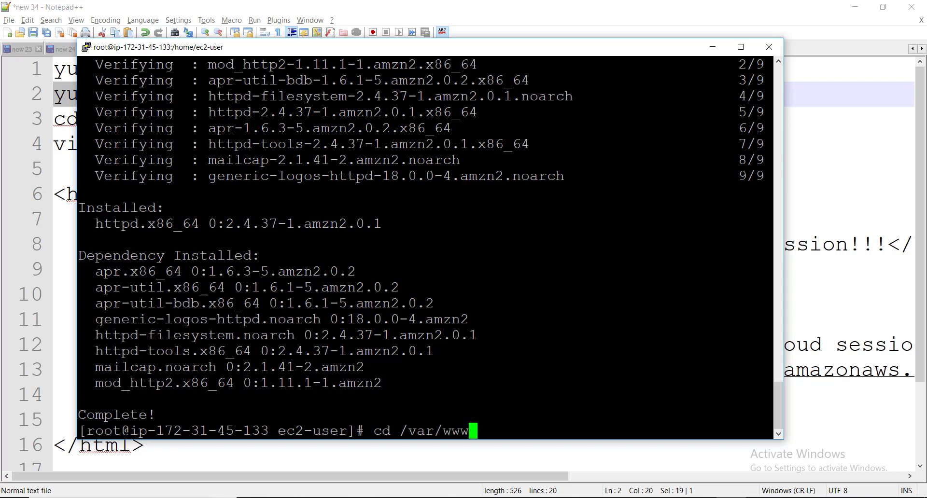
{"action": "type", "text": "/htm"}
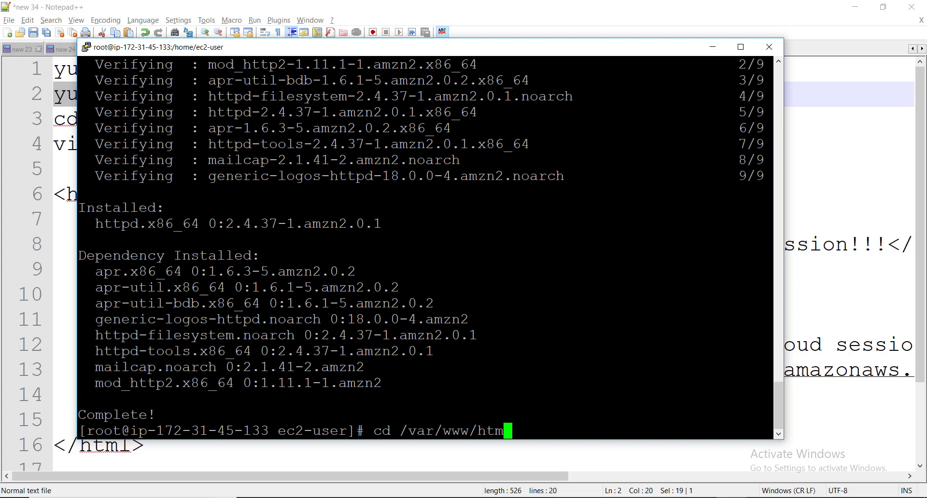
{"action": "type", "text": "l"}
{"action": "key", "text": "Return"}
{"action": "key", "text": "Return"}
{"action": "key", "text": "Return"}
{"action": "type", "text": "ls -lrt"}
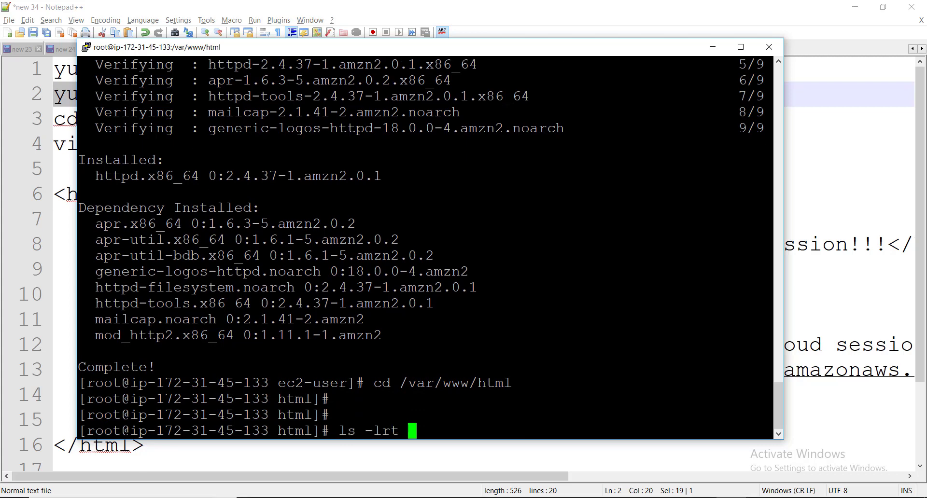
{"action": "key", "text": "Return"}
{"action": "key", "text": "Return"}
Create index.html in vi and insert the complete Kpro Cloud session HTML block copied from the Notepad++ notes
{"action": "type", "text": "vi i"}
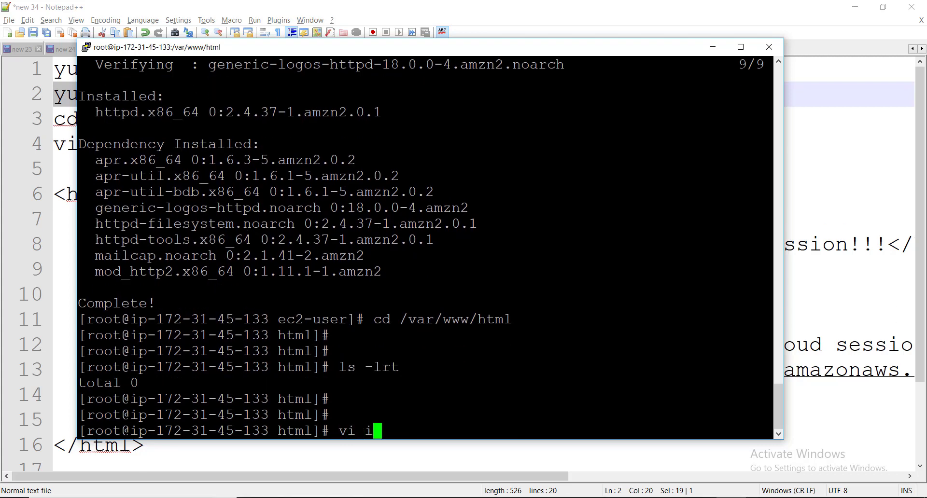
{"action": "type", "text": "ndex.ht"}
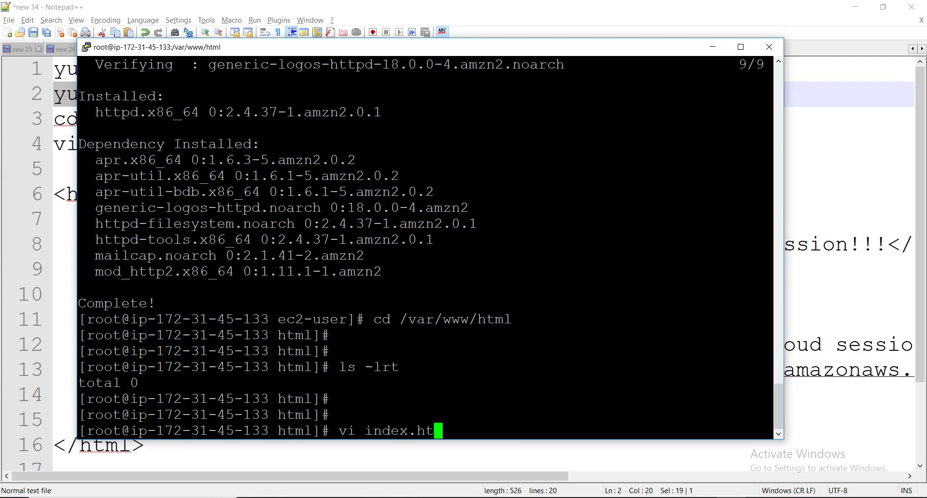
{"action": "type", "text": "ml"}
{"action": "key", "text": "Return"}
{"action": "key", "text": "i"}
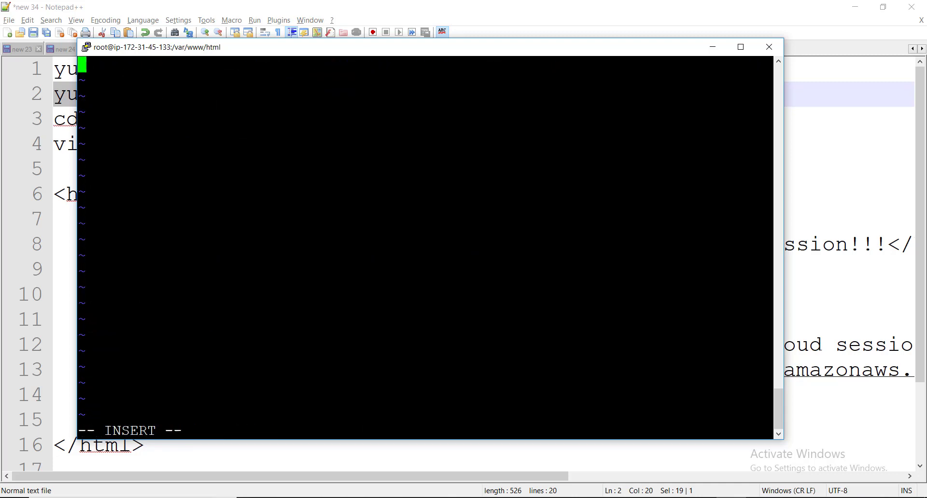
{"action": "key", "text": "alt+Tab"}
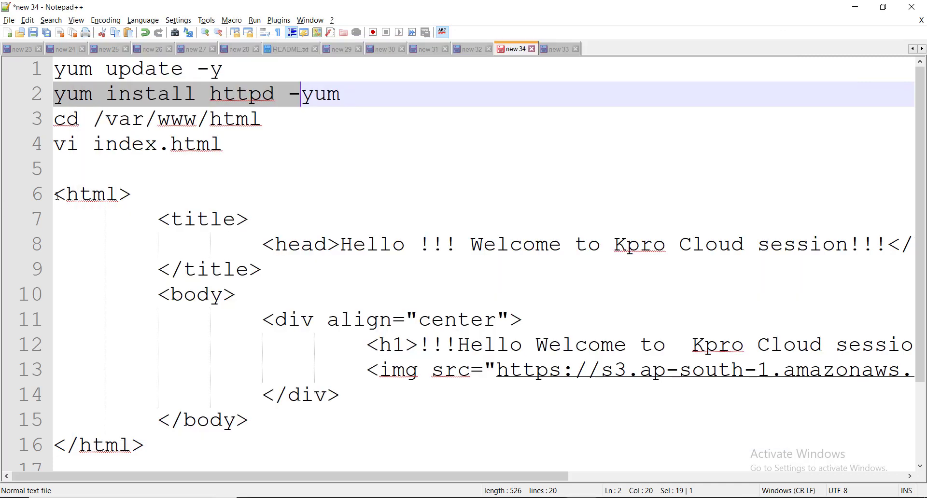
{"action": "left_click_drag", "start_coordinate": [57, 194], "coordinate": [163, 442]}
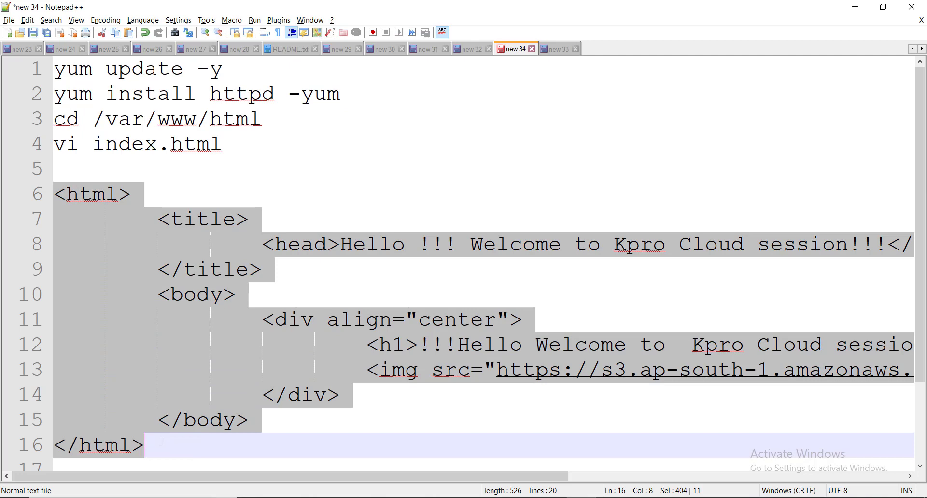
{"action": "key", "text": "alt+Tab"}
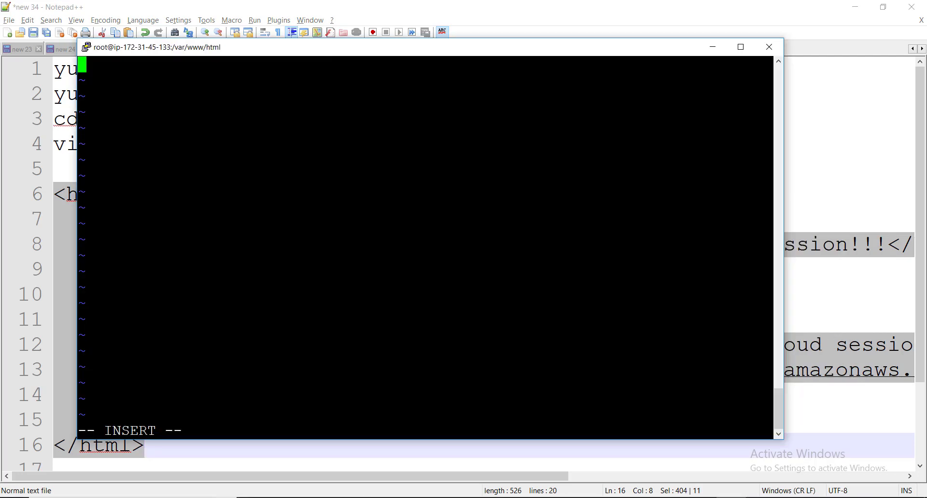
{"action": "type", "text": "<html>         <title>                 <head>Hello !!! Welcome to Kpro Cloud session!!!</head>         </title>         <body>                 <div align=\"center\">                         <h1>!!!Hello Welcome to  Kpro Cloud session !!!</h1>                         <img src=\"https://s3.ap-south-1.amazonaws.com/crr-demo-kpro1-south-asia/kpro.JPG\">                 </div>         </body> </html>"}
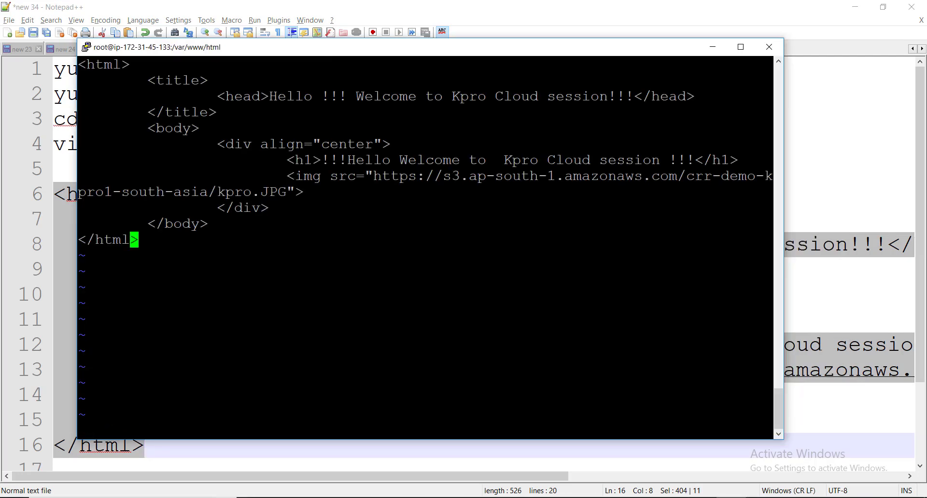
Save index.html and exit vi with :x!, then list the directory with ls -lrt
{"action": "type", "text": ":c"}
{"action": "key", "text": "BackSpace"}
{"action": "type", "text": "x!"}
{"action": "key", "text": "Return"}
{"action": "type", "text": "ls -lrt"}
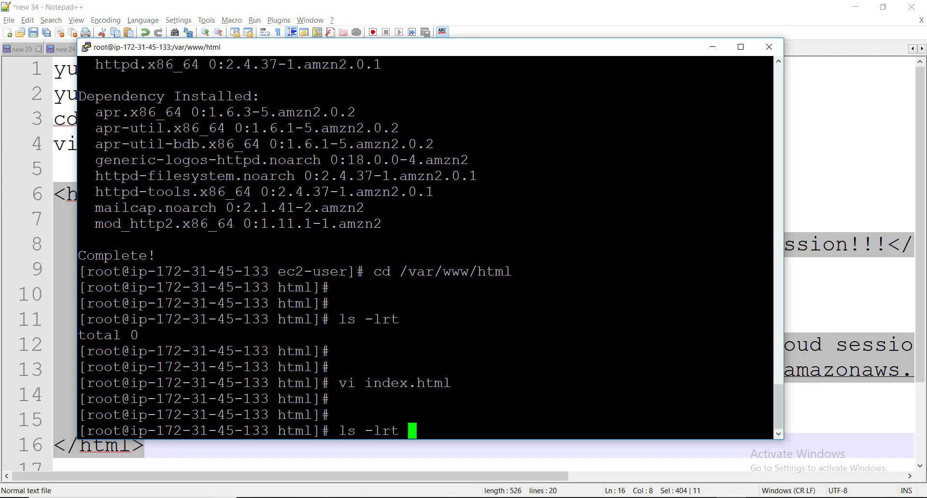
{"action": "key", "text": "Return"}
Copy service httpd start from the Notepad++ notes and run it in the PuTTY session
{"action": "key", "text": "alt+Tab"}
{"action": "scroll", "coordinate": [198, 245], "scroll_direction": "down", "scroll_amount": 2}
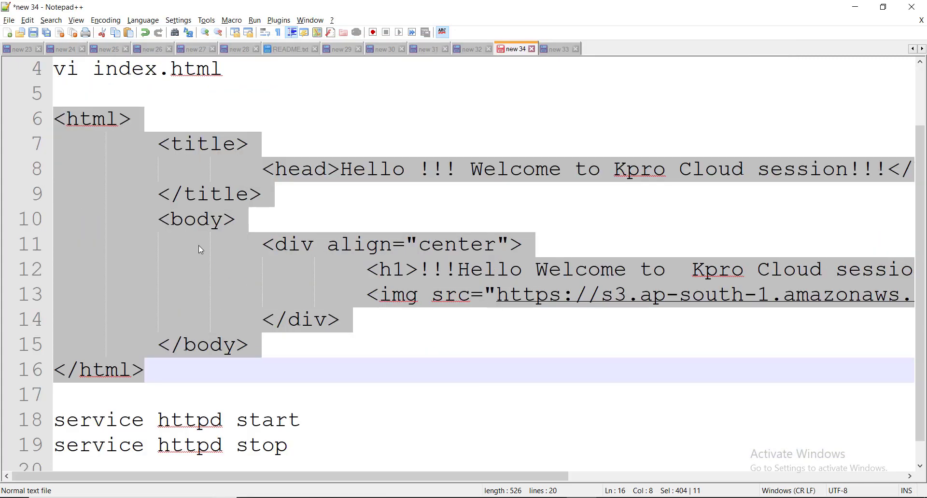
{"action": "left_click_drag", "start_coordinate": [54, 395], "coordinate": [301, 395]}
{"action": "key", "text": "ctrl+c"}
{"action": "key", "text": "alt+Tab"}
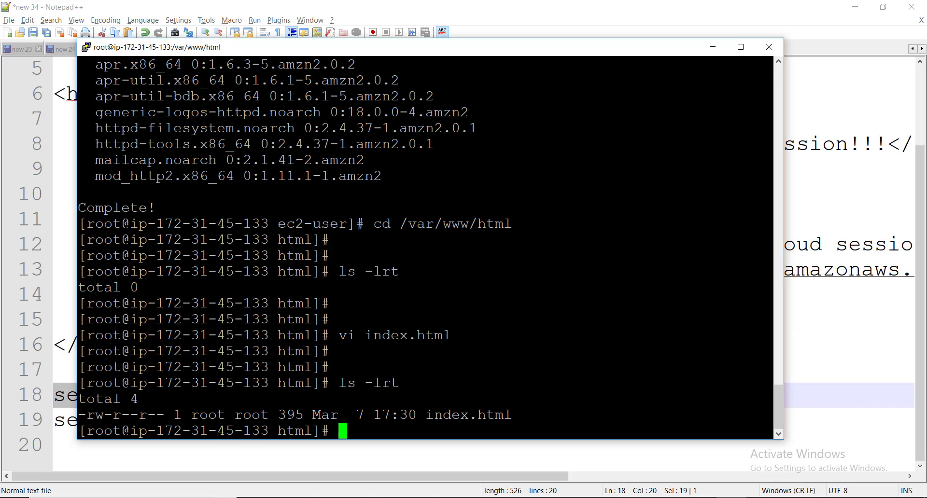
{"action": "key", "text": "shift+Insert"}
{"action": "key", "text": "Return"}
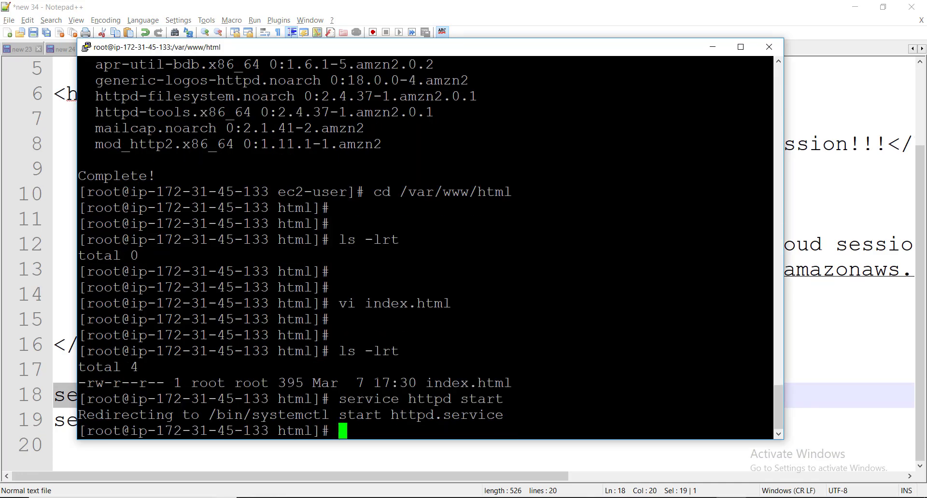
Switch to Firefox, copy the instance's IPv4 public IP and load 18.234.89.199 in a new browser tab
{"action": "key", "text": "alt+Tab"}
{"action": "key", "text": "alt+Tab"}
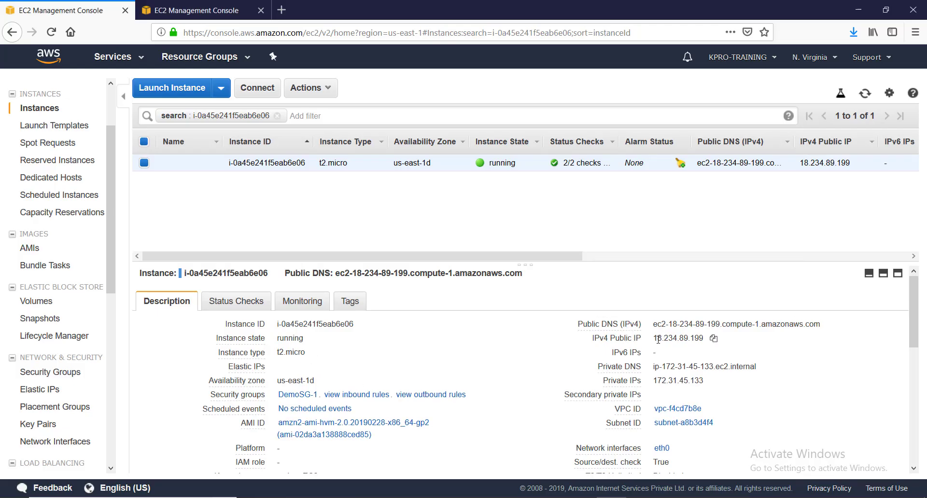
{"action": "left_click_drag", "start_coordinate": [657, 339], "coordinate": [705, 343]}
{"action": "left_click", "coordinate": [654, 344]}
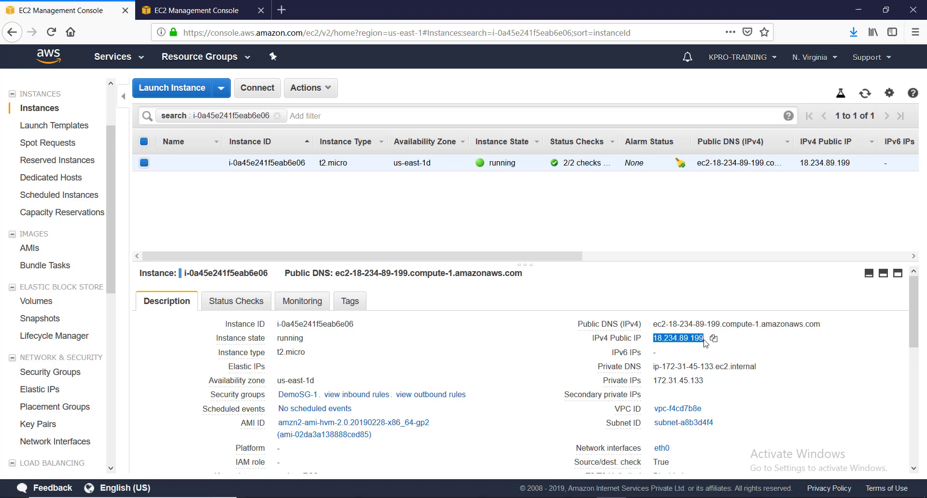
{"action": "left_click", "coordinate": [281, 10]}
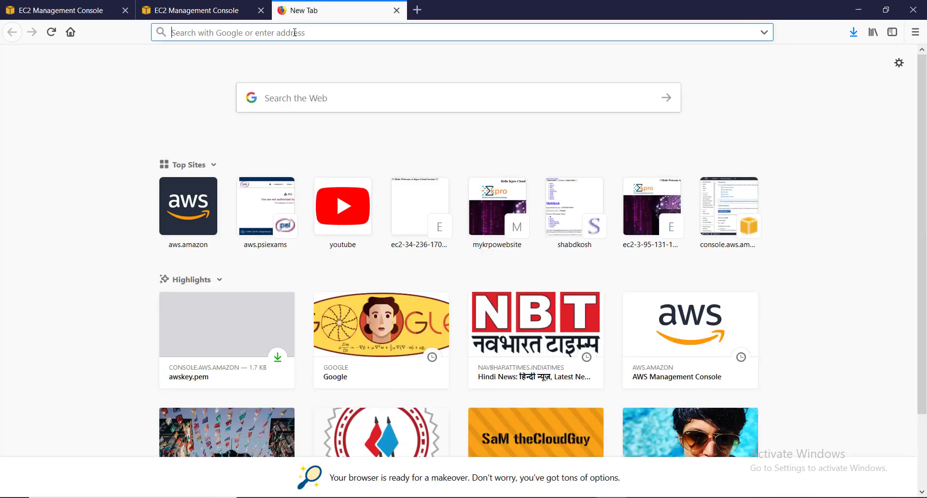
{"action": "key", "text": "ctrl+v"}
{"action": "key", "text": "Return"}
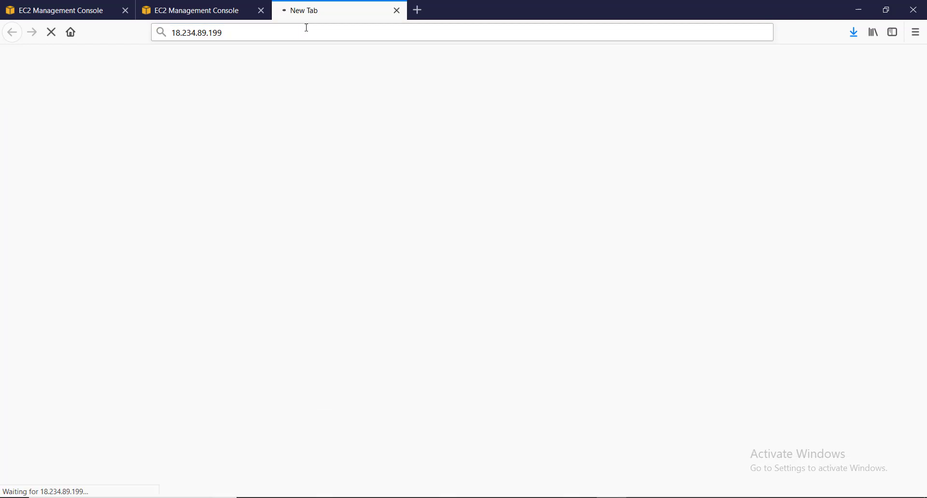
Open the instance's DemoSG-1 security group in a new browser tab and examine the port range of its inbound rules
{"action": "left_click", "coordinate": [71, 11]}
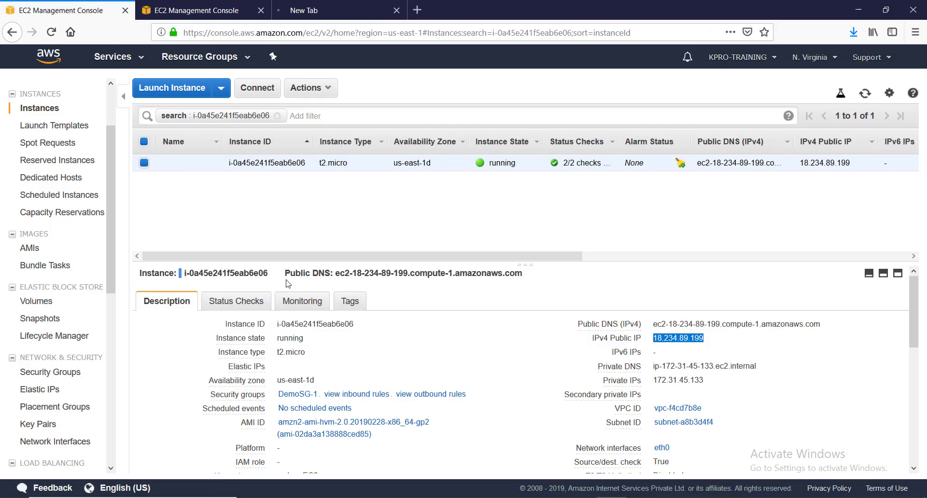
{"action": "right_click", "coordinate": [305, 395]}
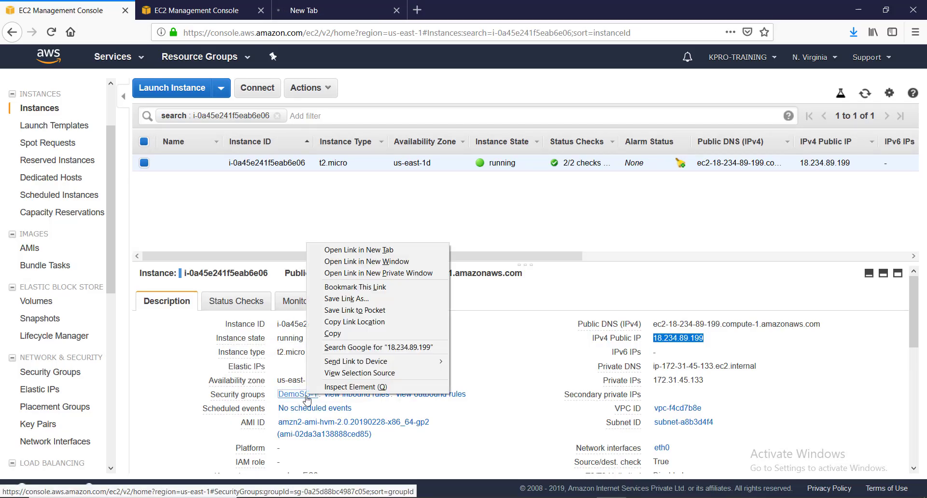
{"action": "left_click", "coordinate": [374, 250]}
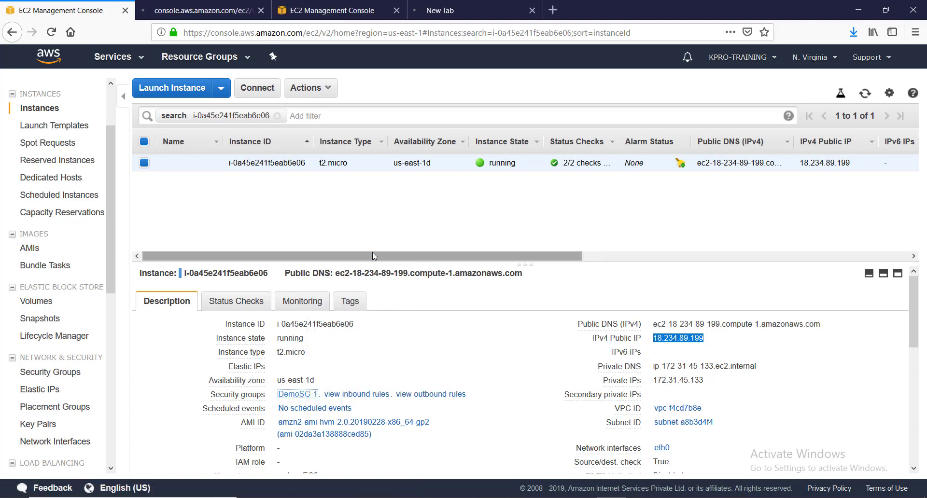
{"action": "left_click", "coordinate": [190, 10]}
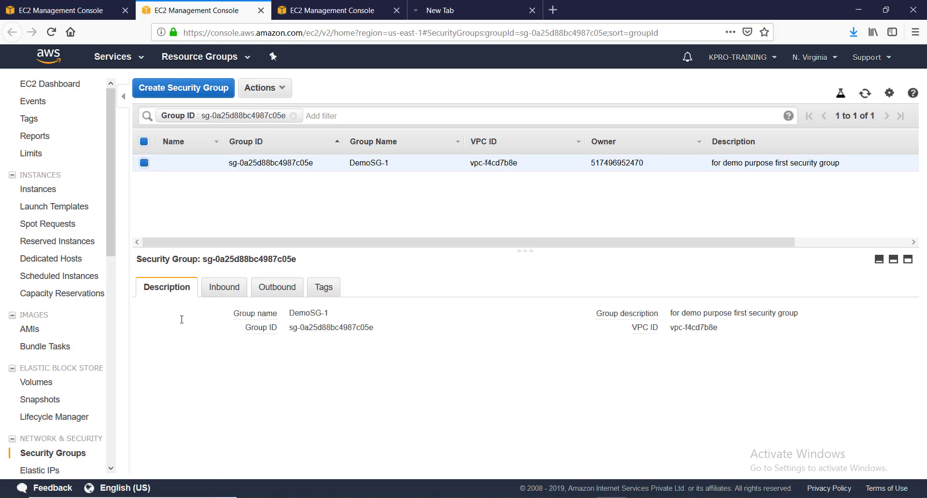
{"action": "left_click", "coordinate": [224, 292]}
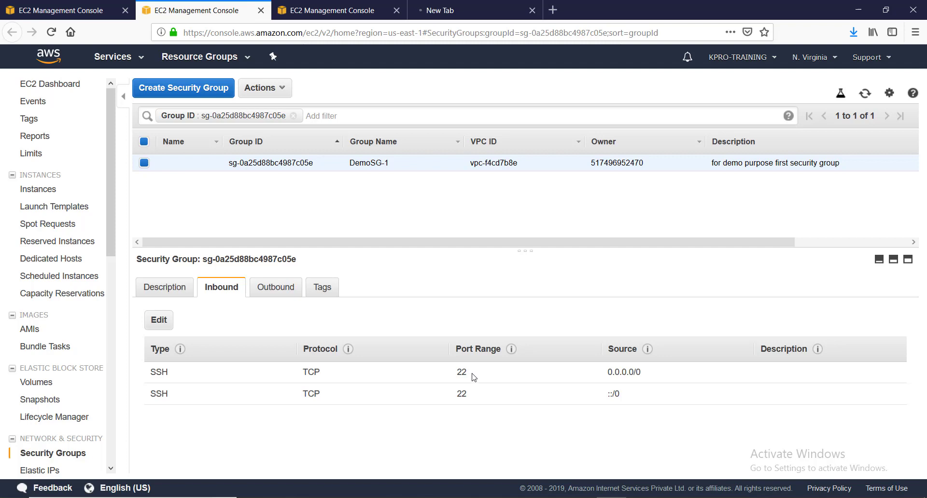
{"action": "left_click_drag", "start_coordinate": [474, 377], "coordinate": [448, 376]}
{"action": "left_click", "coordinate": [475, 12]}
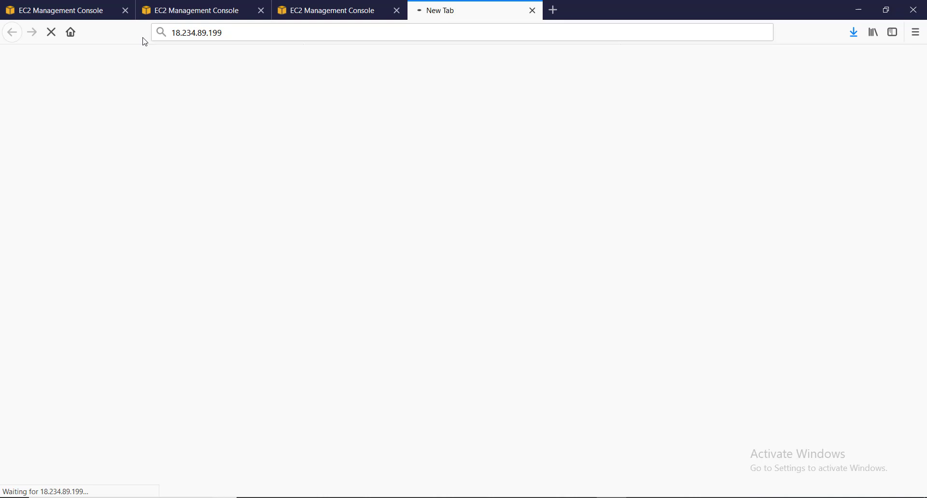
{"action": "left_click", "coordinate": [192, 18]}
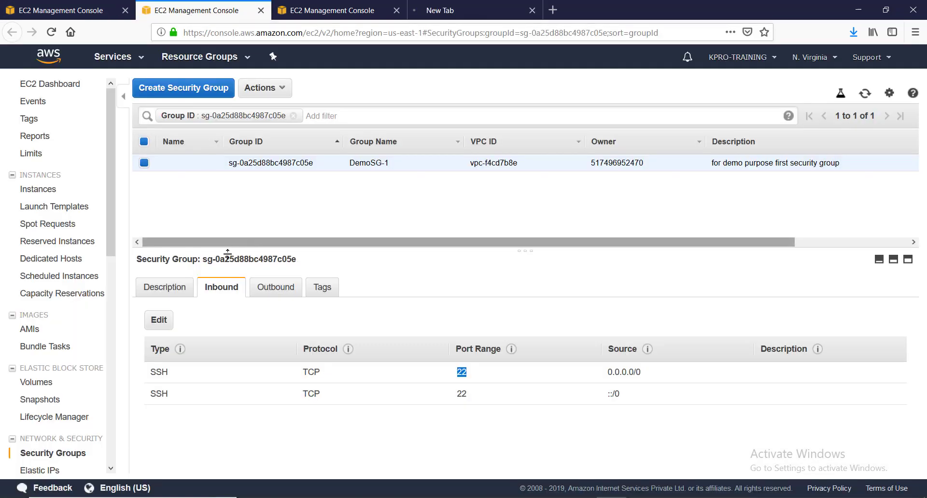
{"action": "left_click", "coordinate": [160, 320]}
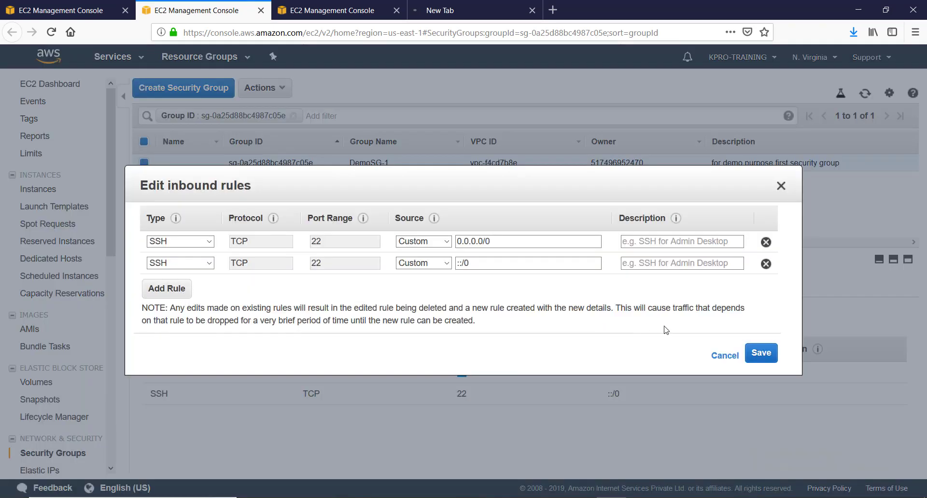
{"action": "left_click", "coordinate": [725, 355]}
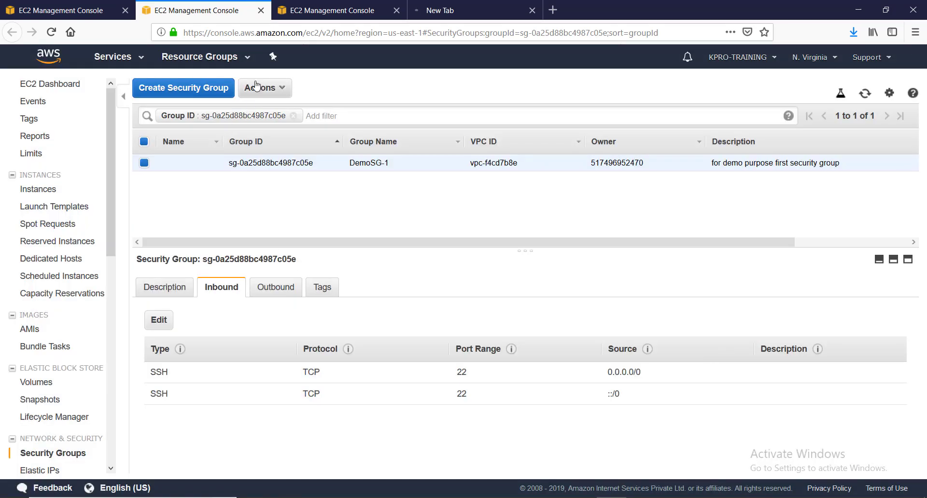
{"action": "left_click", "coordinate": [284, 89]}
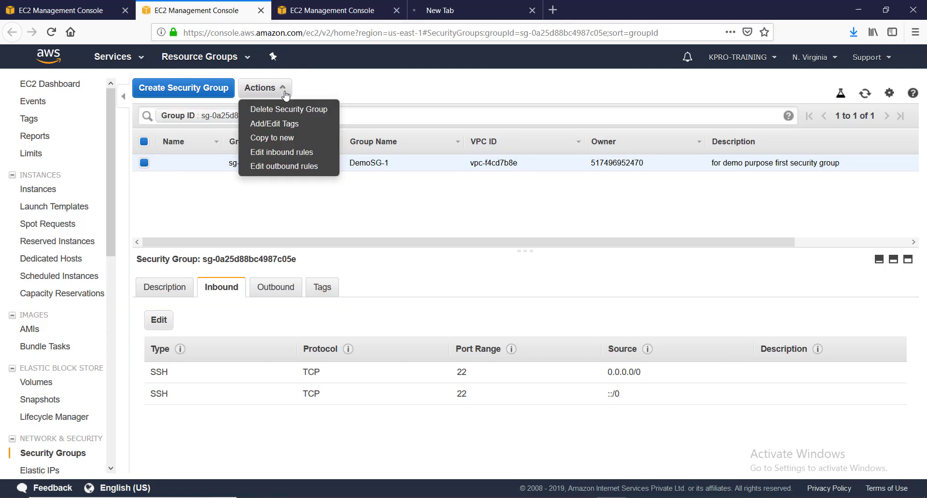
{"action": "left_click", "coordinate": [330, 89]}
Return to the EC2 instance and open its Change Security Groups dialog
{"action": "left_click", "coordinate": [51, 11]}
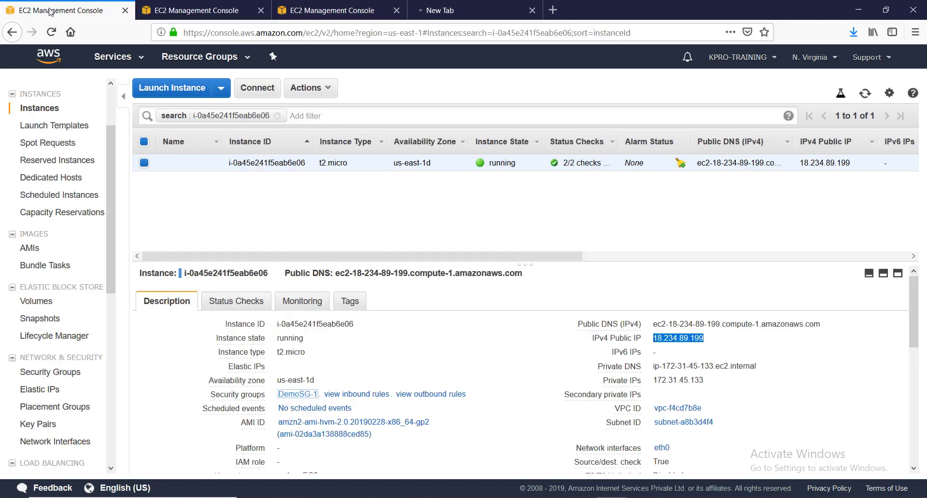
{"action": "left_click", "coordinate": [326, 89]}
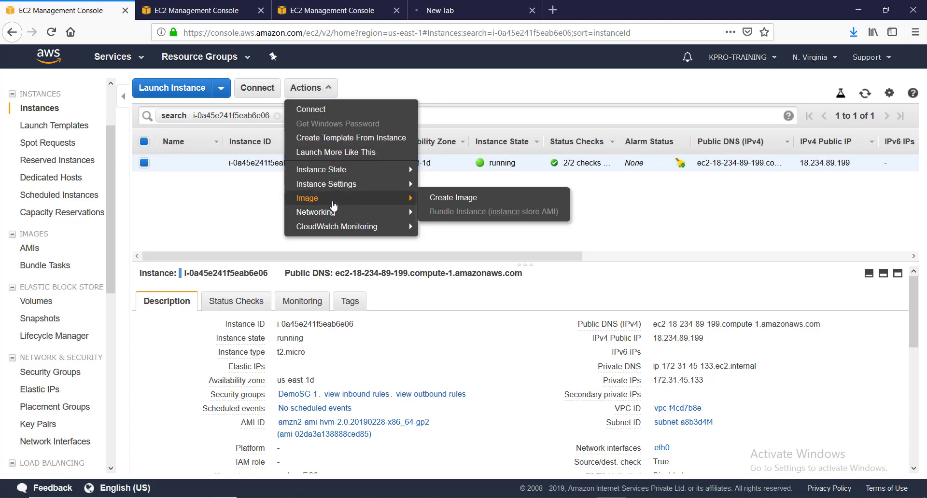
{"action": "mouse_move", "coordinate": [334, 214]}
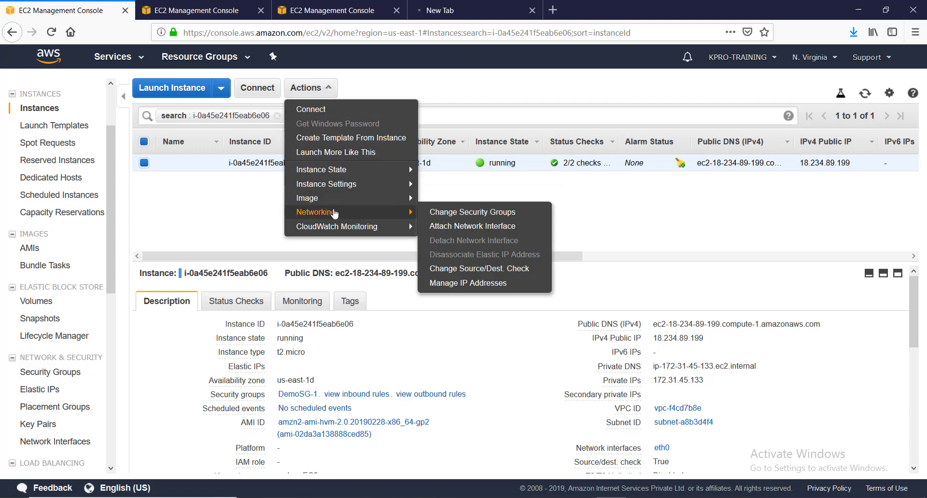
{"action": "left_click", "coordinate": [496, 220]}
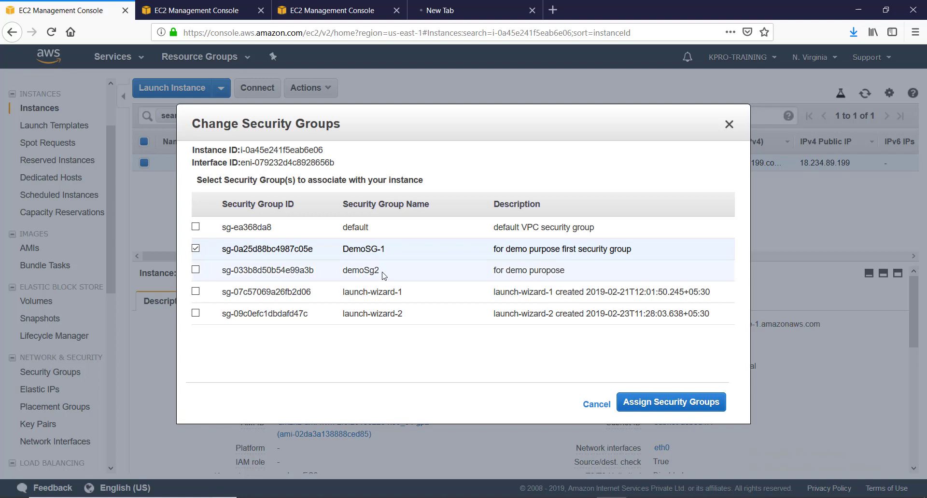
Examine the inbound rules of the demoSg2 security group in the full security group list
{"action": "left_click", "coordinate": [333, 10]}
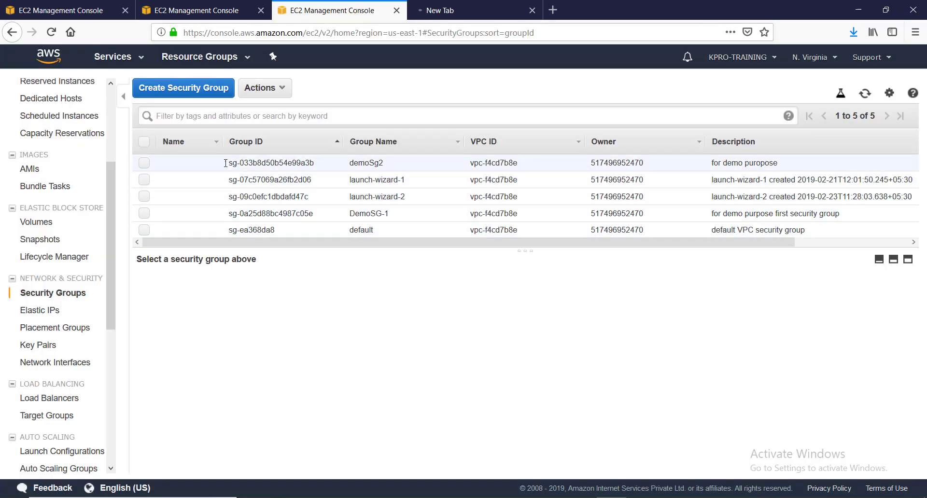
{"action": "left_click", "coordinate": [144, 163]}
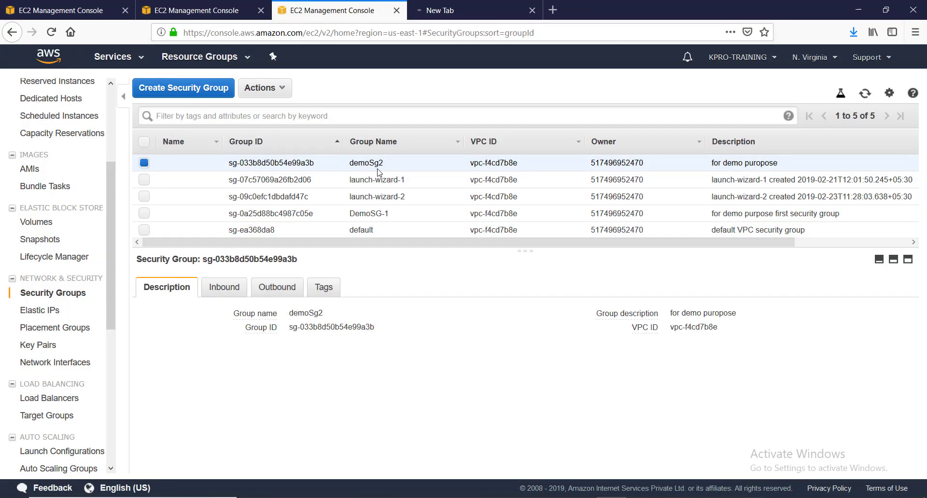
{"action": "left_click", "coordinate": [218, 289]}
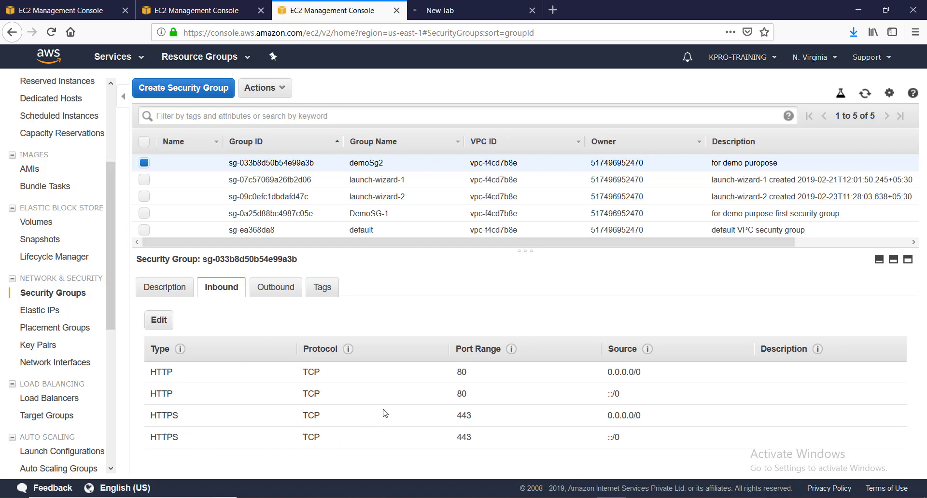
Assign demoSg2 to the instance in place of DemoSG-1 and view the page at 18.234.89.199
{"action": "left_click", "coordinate": [99, 12]}
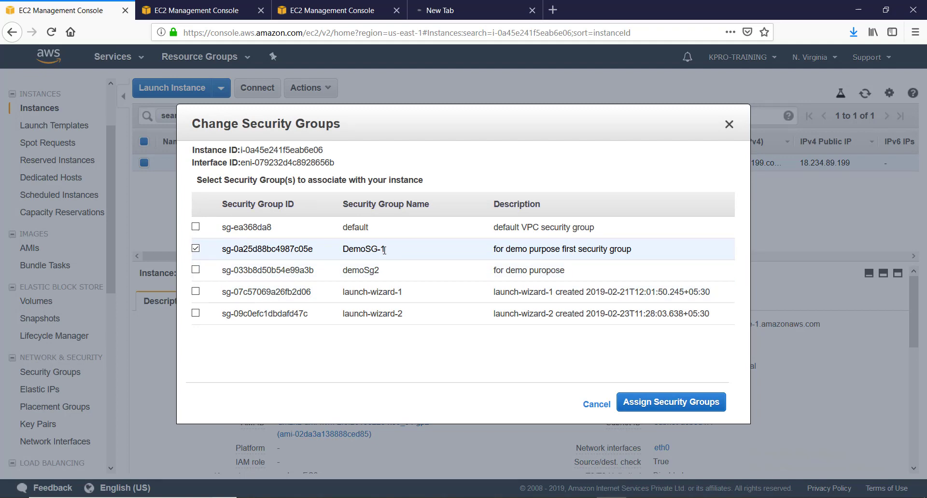
{"action": "left_click", "coordinate": [197, 271]}
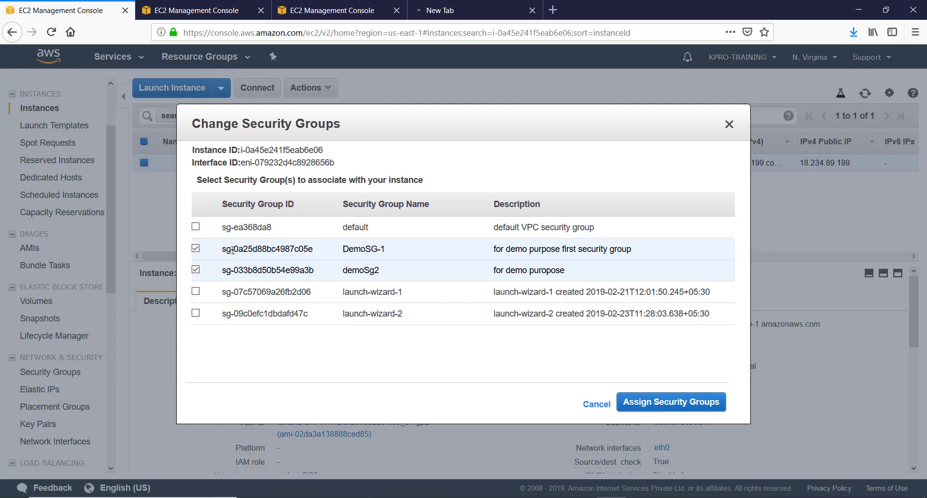
{"action": "left_click", "coordinate": [196, 249]}
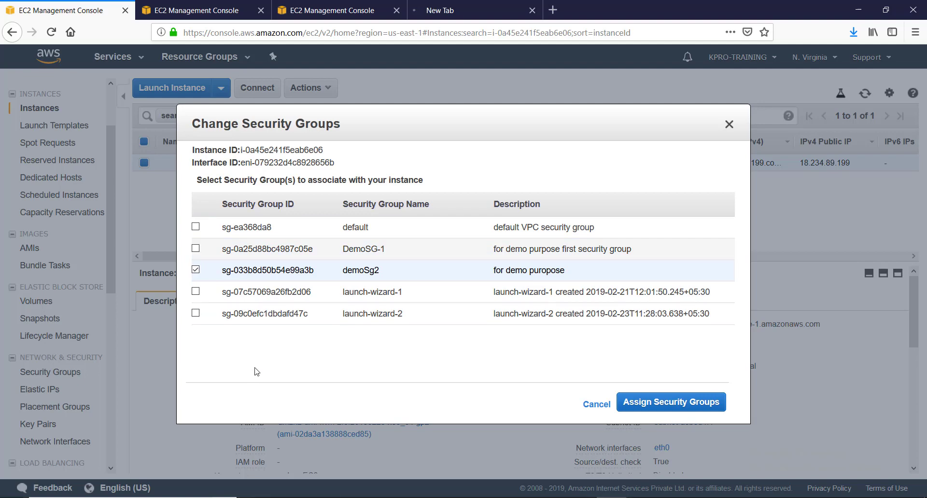
{"action": "left_click", "coordinate": [665, 403]}
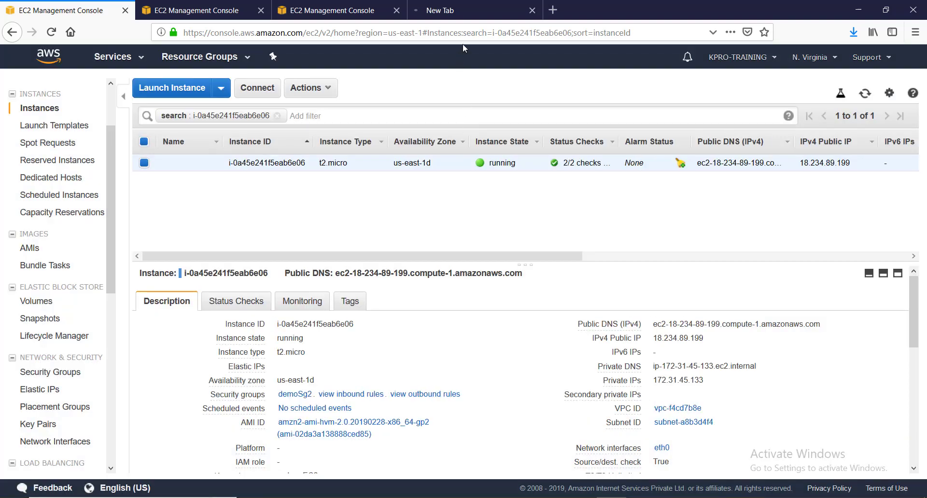
{"action": "left_click", "coordinate": [461, 9]}
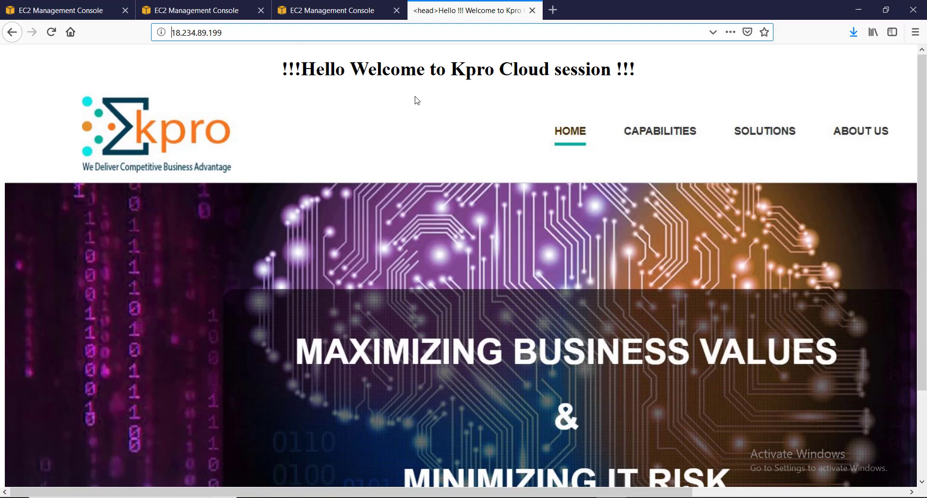
Assign DemoSG-1, launch-wizard-1 and launch-wizard-2 to the instance in addition to demoSg2, and check its security groups entry
{"action": "left_click", "coordinate": [83, 13]}
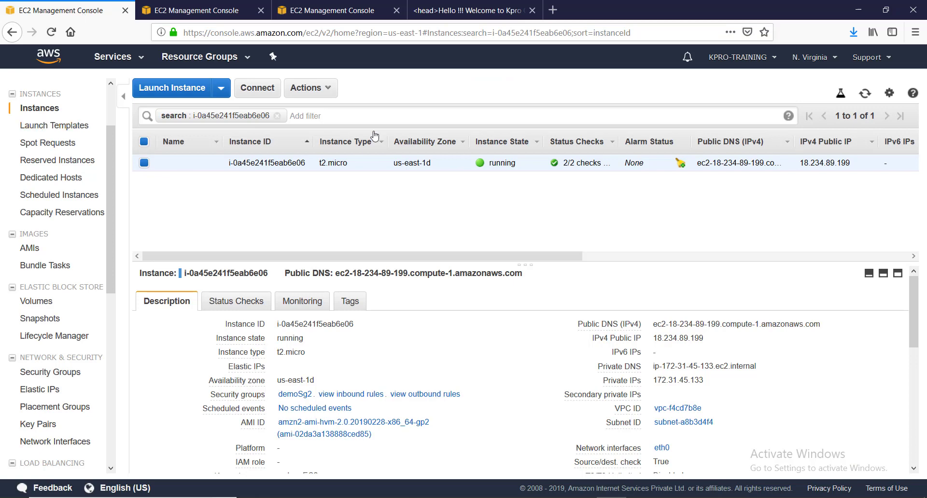
{"action": "left_click", "coordinate": [326, 91]}
{"action": "mouse_move", "coordinate": [325, 203]}
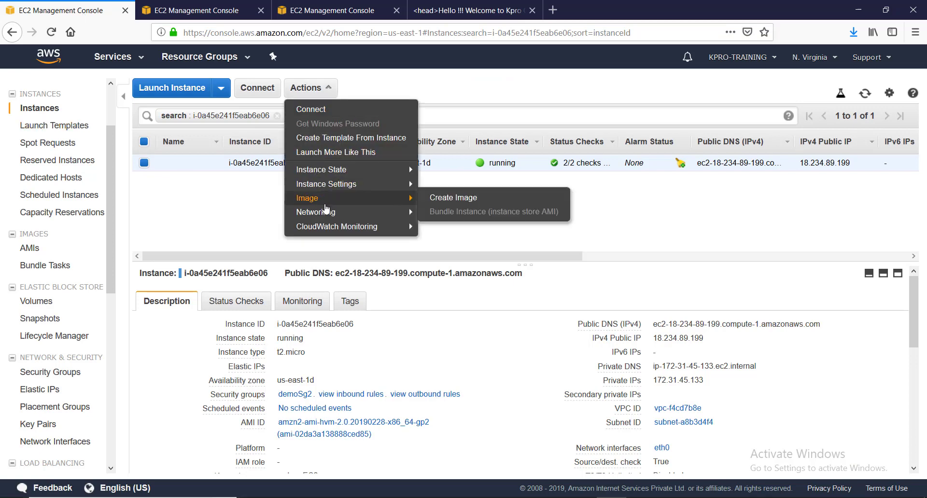
{"action": "left_click", "coordinate": [449, 213]}
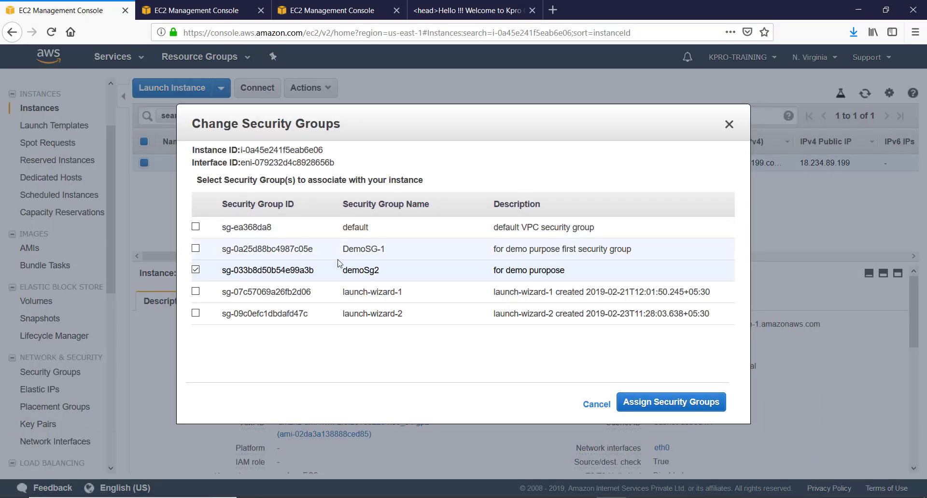
{"action": "left_click", "coordinate": [196, 250]}
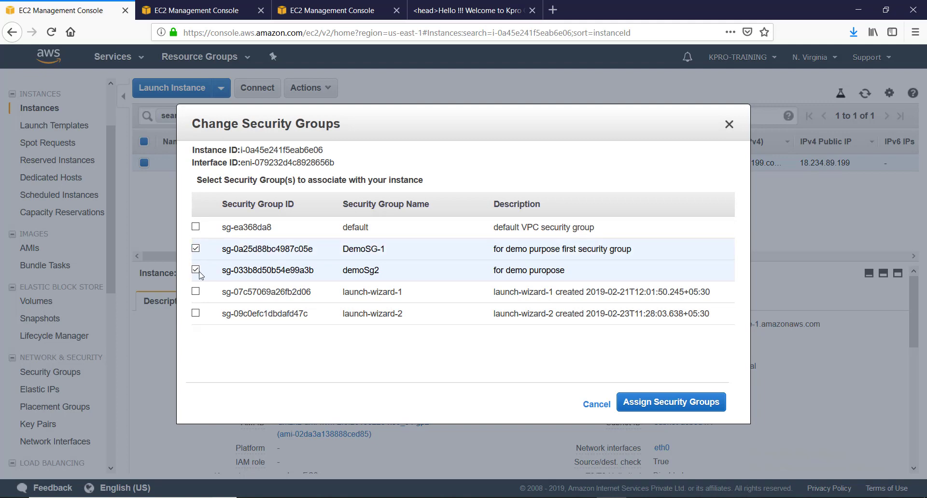
{"action": "left_click", "coordinate": [196, 291]}
{"action": "left_click", "coordinate": [195, 313]}
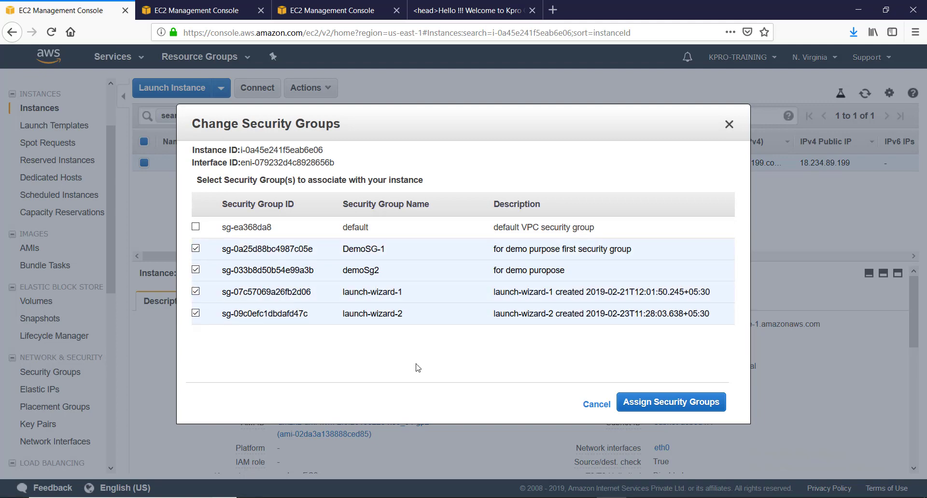
{"action": "left_click", "coordinate": [717, 406]}
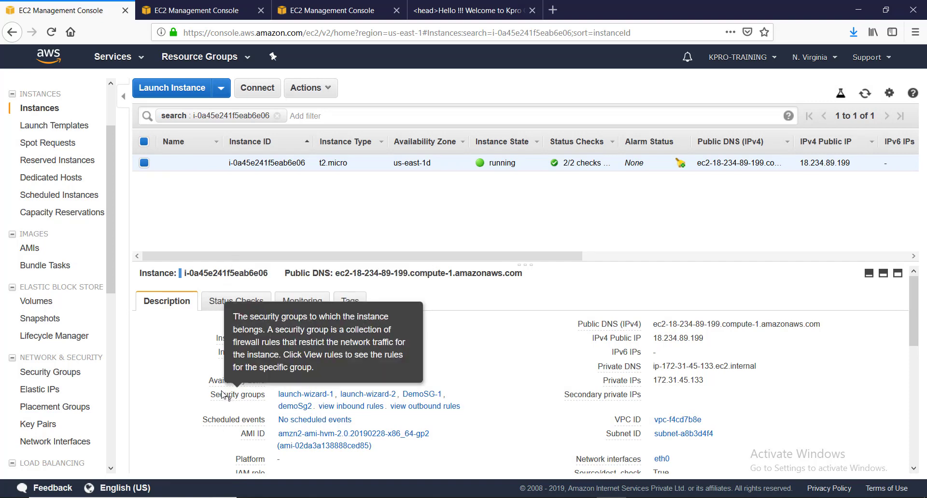
{"action": "left_click_drag", "start_coordinate": [209, 397], "coordinate": [265, 399]}
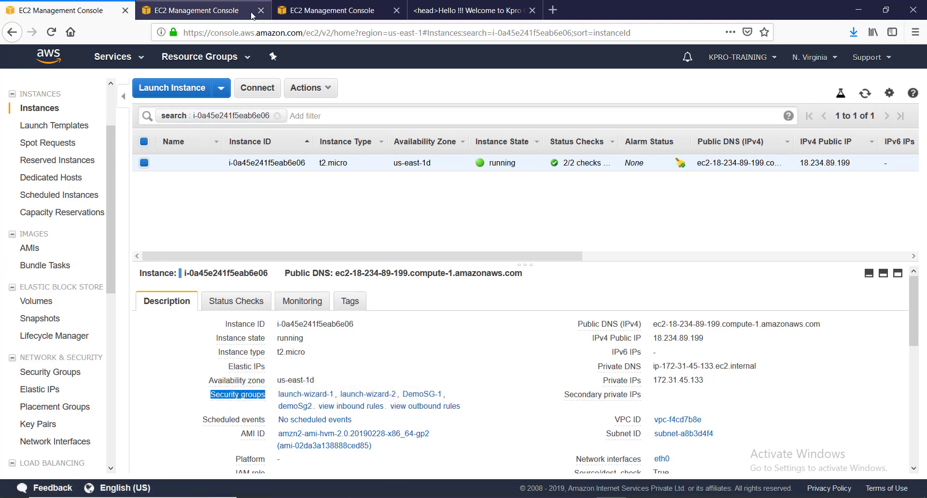
Examine the inbound rules and description of launch-wizard-1 alone in the security group list
{"action": "left_click", "coordinate": [294, 17]}
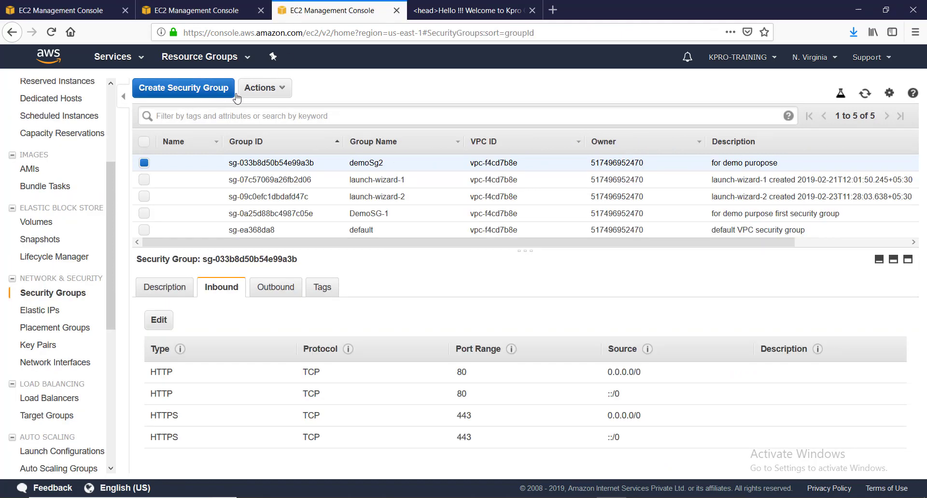
{"action": "left_click", "coordinate": [145, 181]}
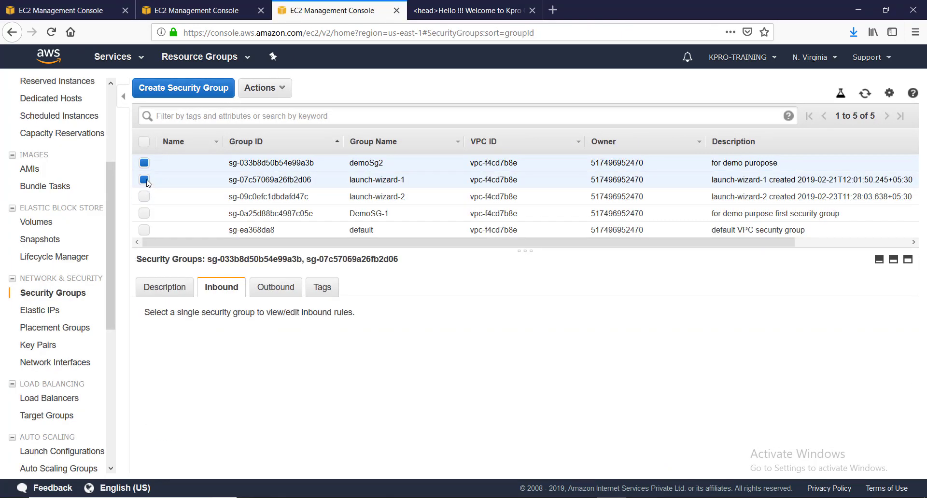
{"action": "left_click", "coordinate": [144, 164]}
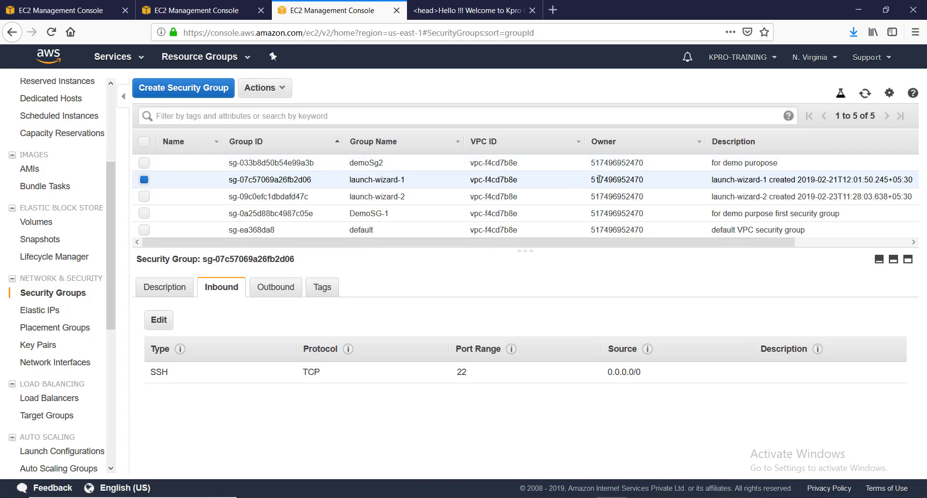
{"action": "left_click_drag", "start_coordinate": [703, 243], "coordinate": [816, 245]}
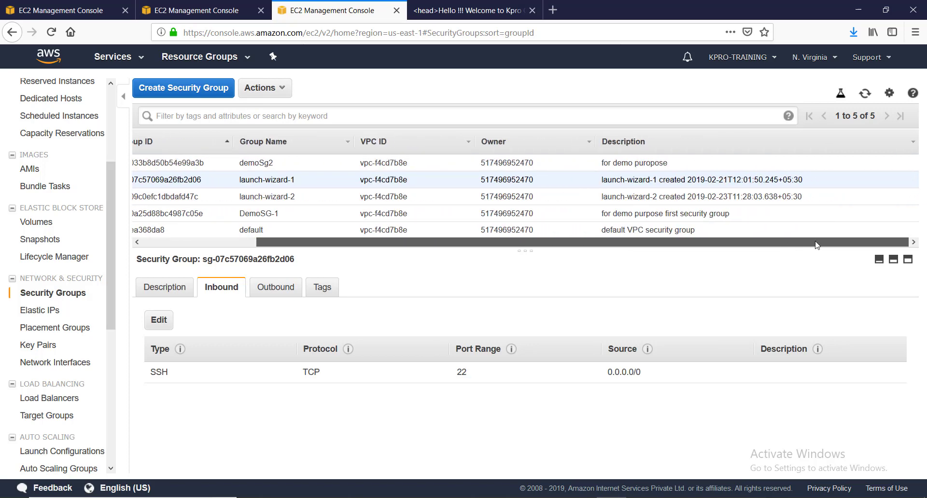
{"action": "left_click_drag", "start_coordinate": [728, 243], "coordinate": [453, 251]}
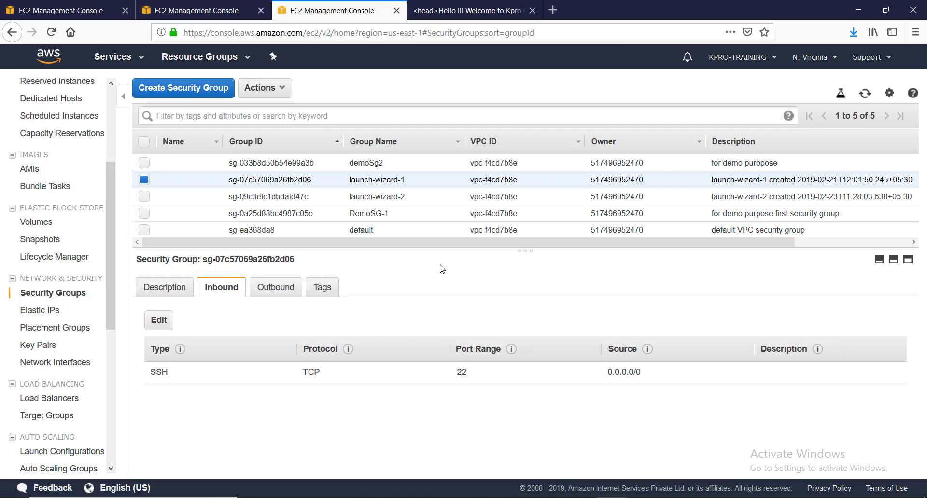
{"action": "left_click", "coordinate": [217, 7]}
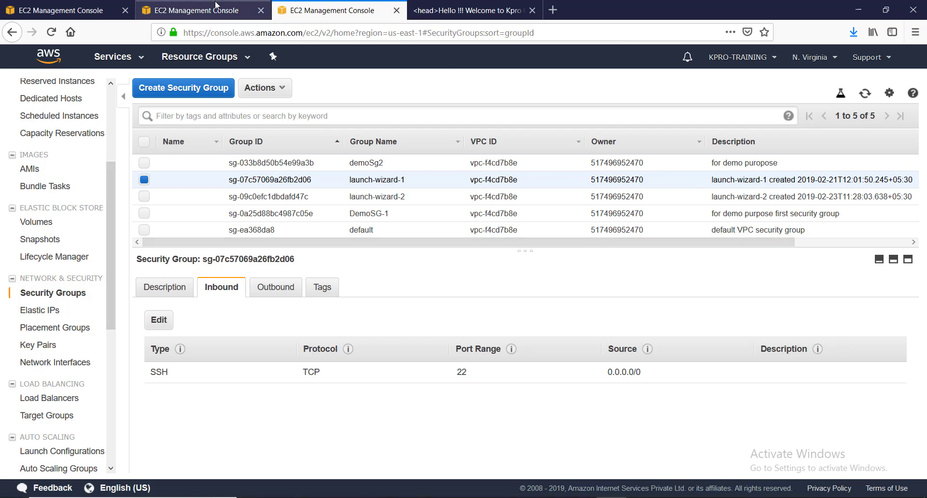
Remove DemoSG-1 and launch-wizard-1 from the instance's security groups, keeping demoSg2 and launch-wizard-2 assigned
{"action": "left_click", "coordinate": [82, 12]}
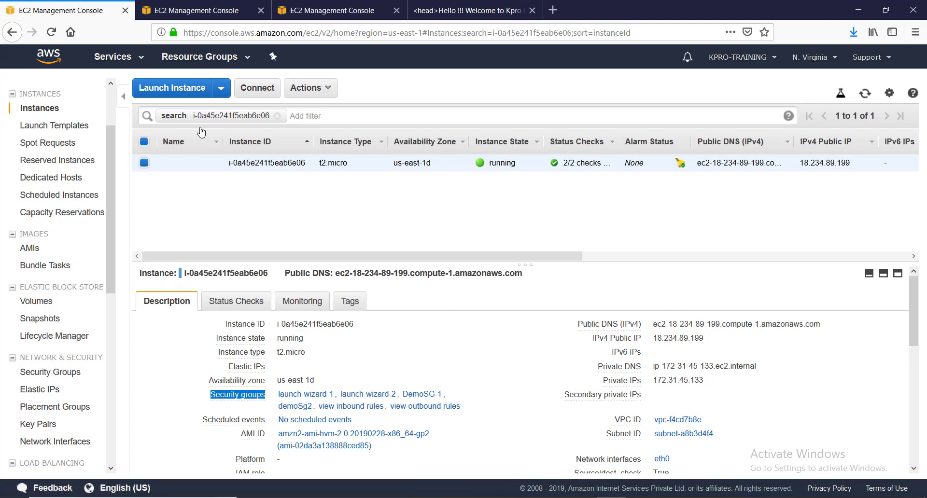
{"action": "left_click", "coordinate": [145, 163]}
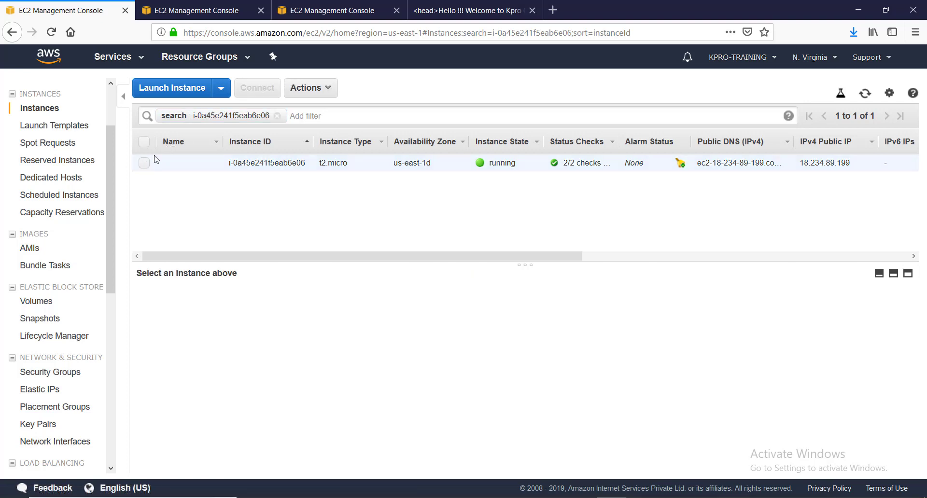
{"action": "left_click", "coordinate": [154, 159]}
{"action": "left_click", "coordinate": [327, 91]}
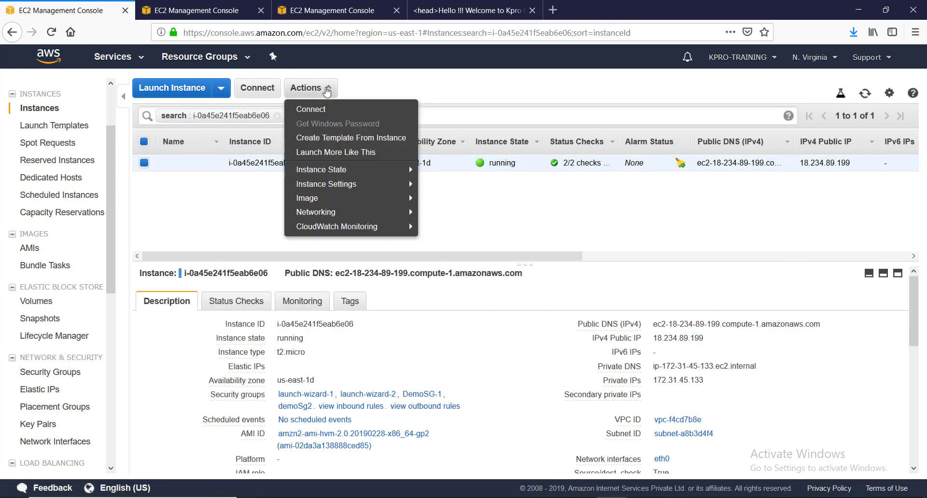
{"action": "mouse_move", "coordinate": [328, 212]}
{"action": "left_click", "coordinate": [458, 213]}
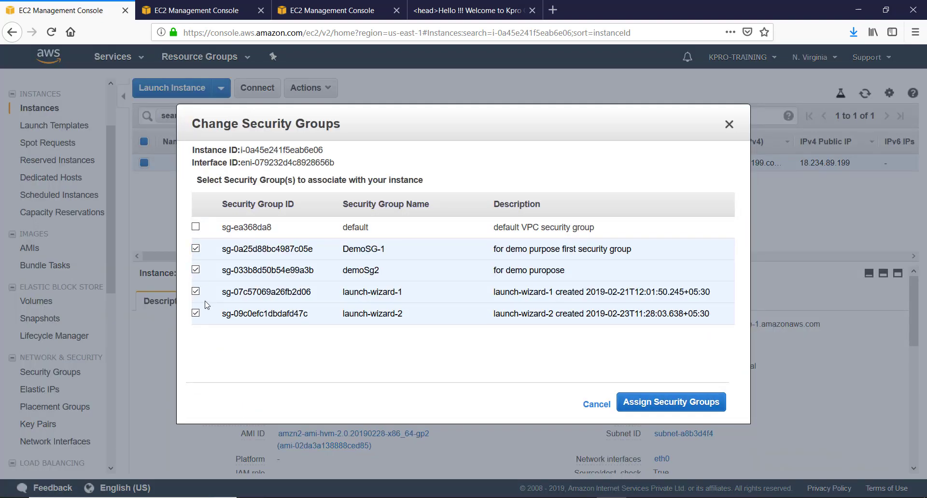
{"action": "left_click", "coordinate": [196, 292]}
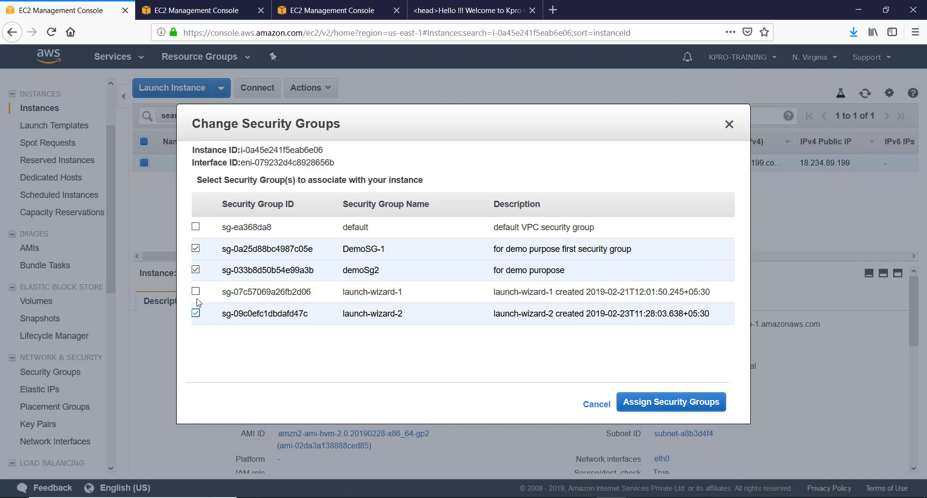
{"action": "left_click", "coordinate": [196, 249]}
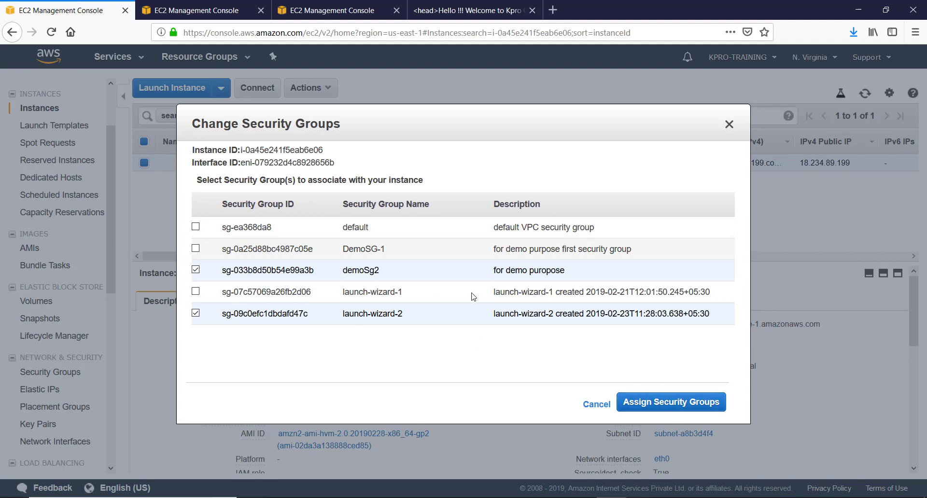
{"action": "left_click", "coordinate": [657, 408]}
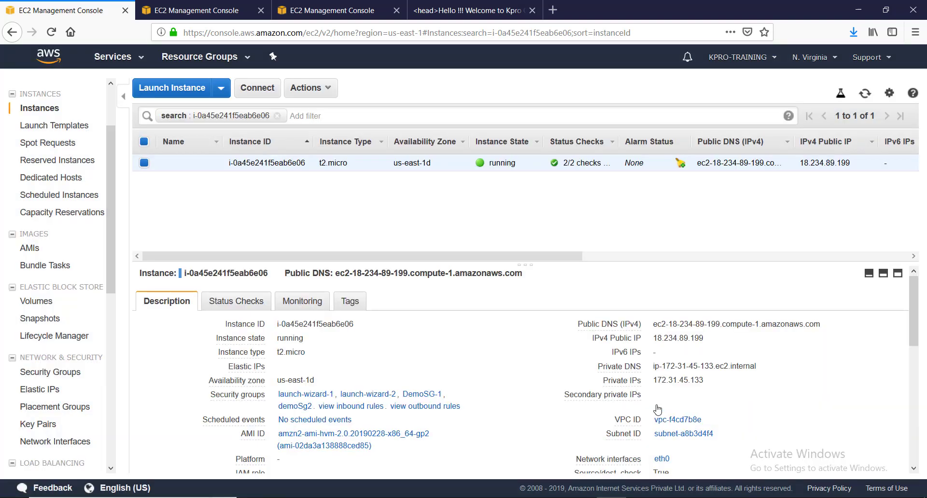
Reload the page at 18.234.89.199 and check the instance's security groups entry
{"action": "left_click", "coordinate": [471, 14]}
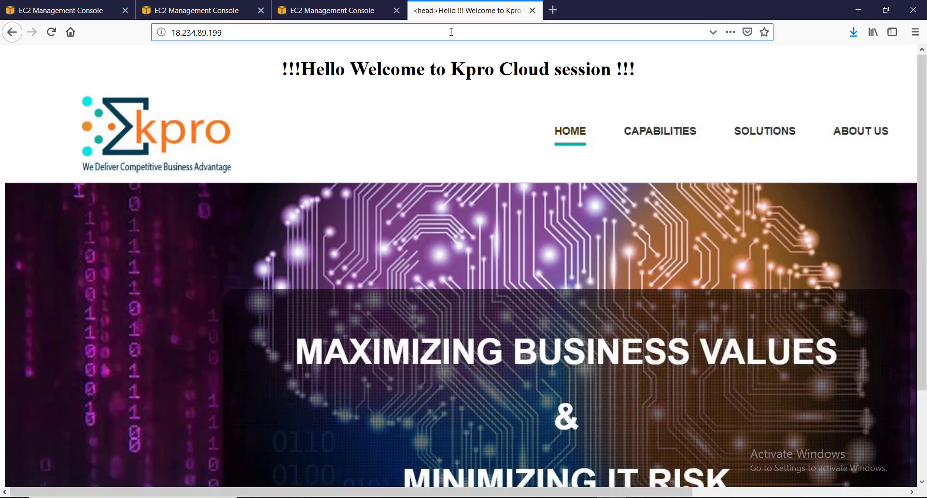
{"action": "key", "text": "Return"}
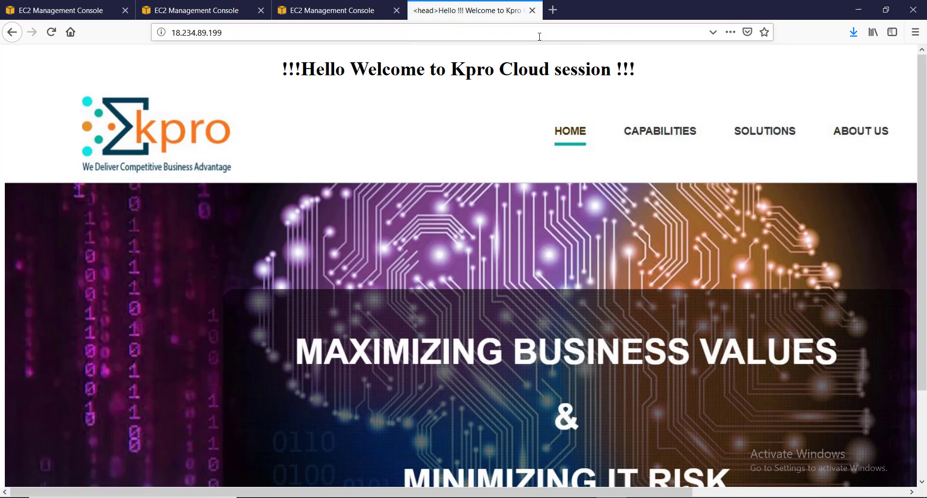
{"action": "left_click", "coordinate": [90, 11]}
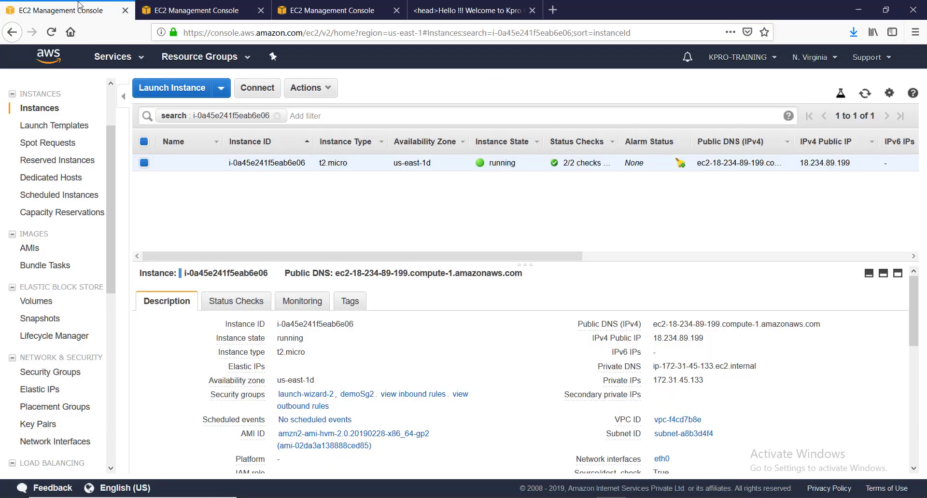
Clear the group ID filter to examine demoSg2's inbound rules, and view the hosted page again
{"action": "left_click", "coordinate": [223, 12]}
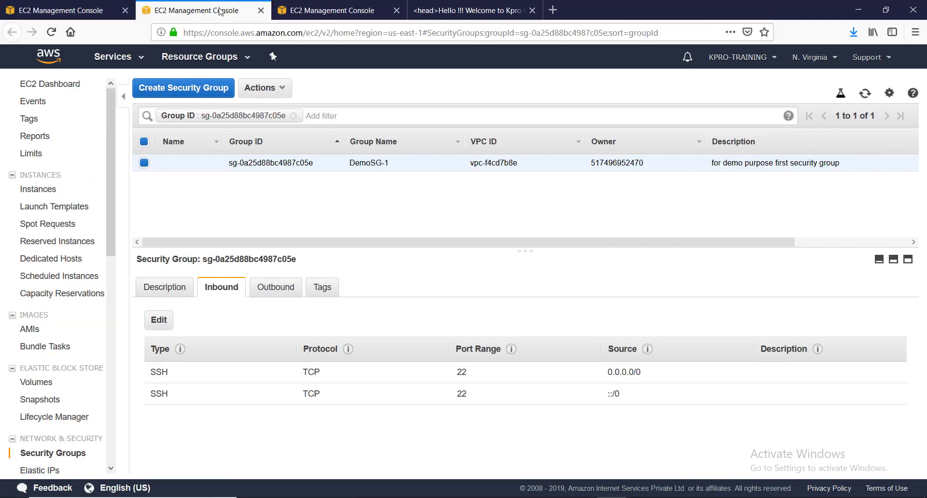
{"action": "left_click", "coordinate": [295, 118]}
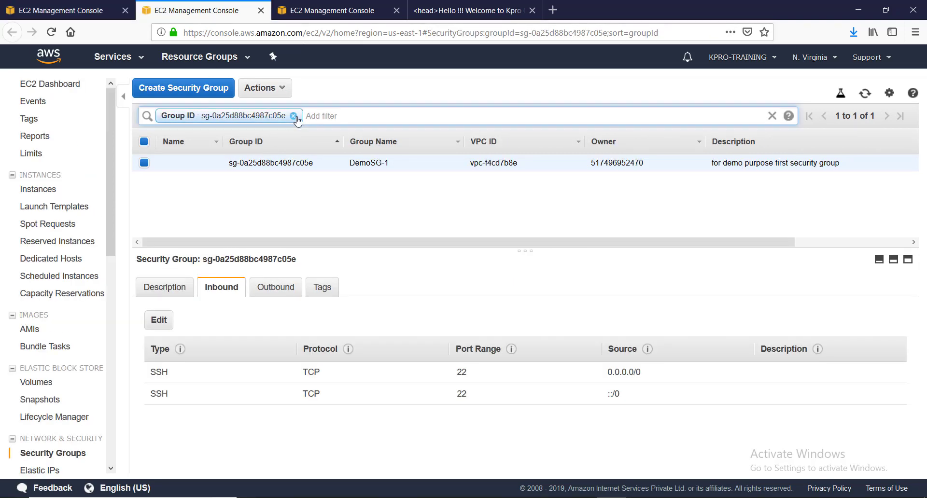
{"action": "left_click", "coordinate": [294, 117]}
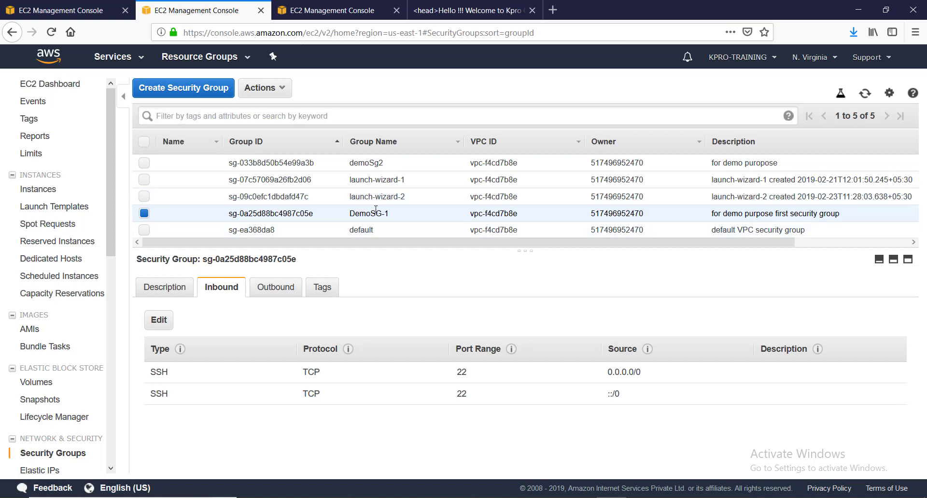
{"action": "left_click_drag", "start_coordinate": [385, 165], "coordinate": [373, 166]}
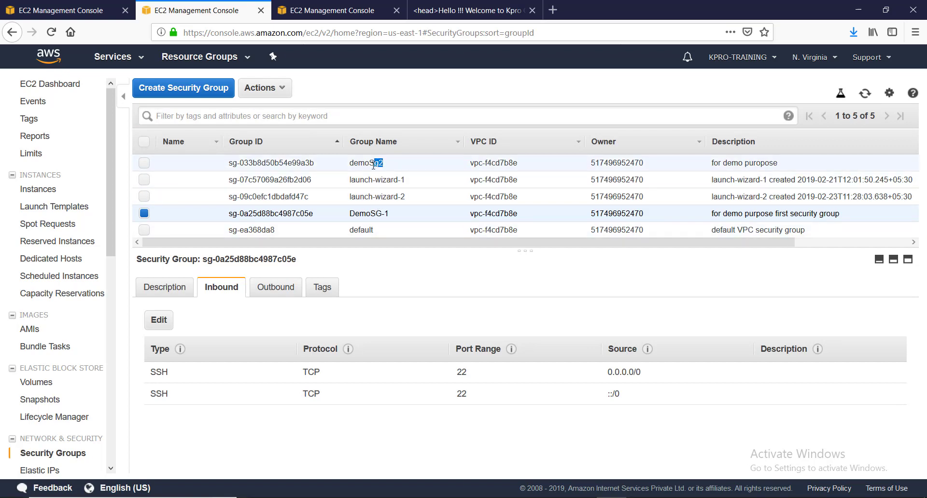
{"action": "left_click", "coordinate": [369, 164]}
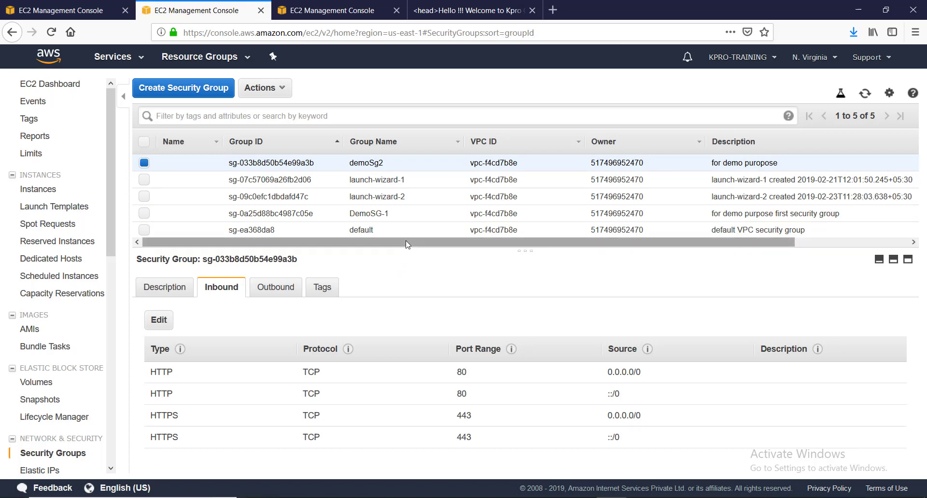
{"action": "left_click", "coordinate": [487, 12]}
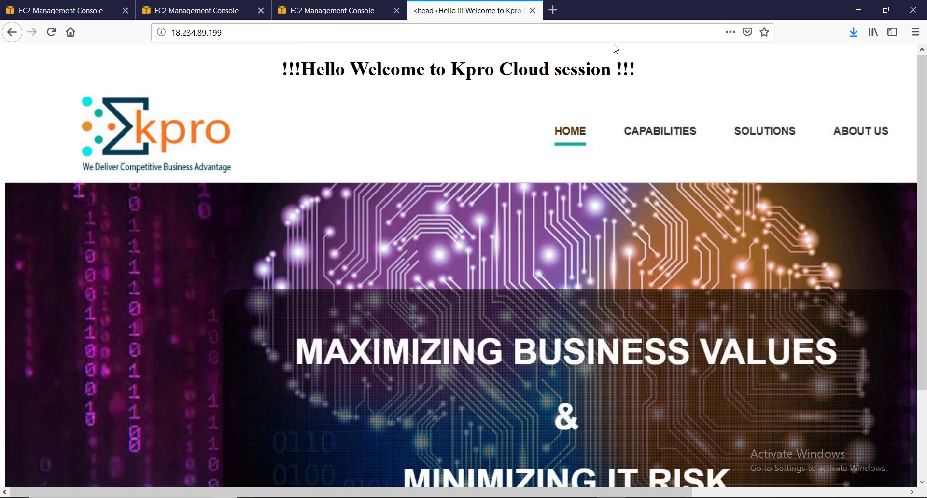
Delete the All traffic outbound rule from demoSg2, save the change and refresh the security group list
{"action": "left_click", "coordinate": [150, 11]}
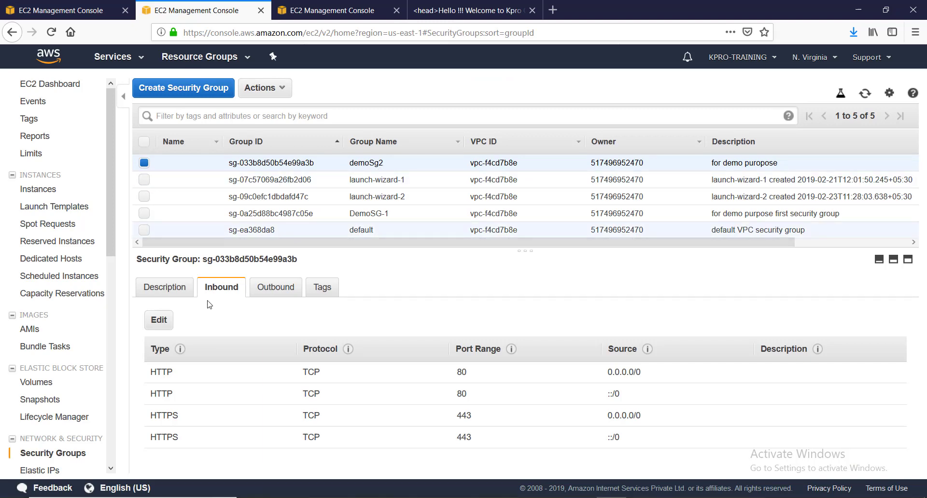
{"action": "left_click", "coordinate": [275, 292]}
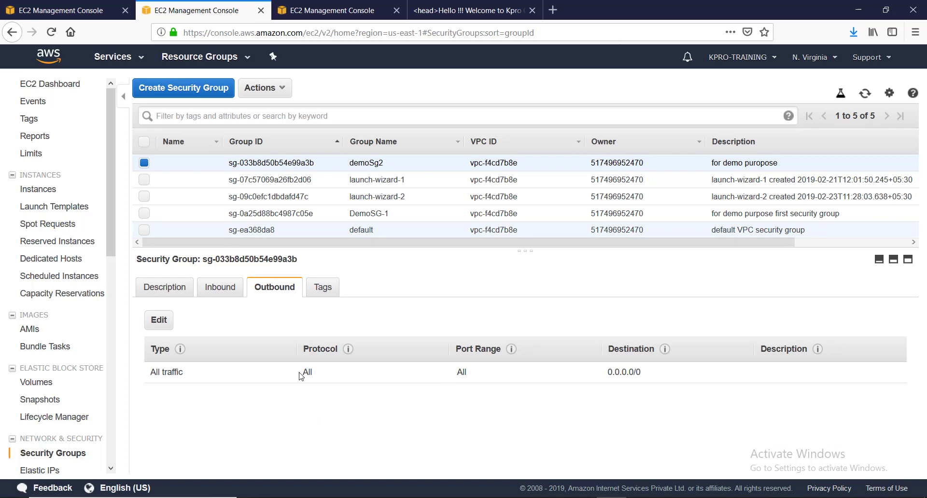
{"action": "left_click", "coordinate": [160, 324]}
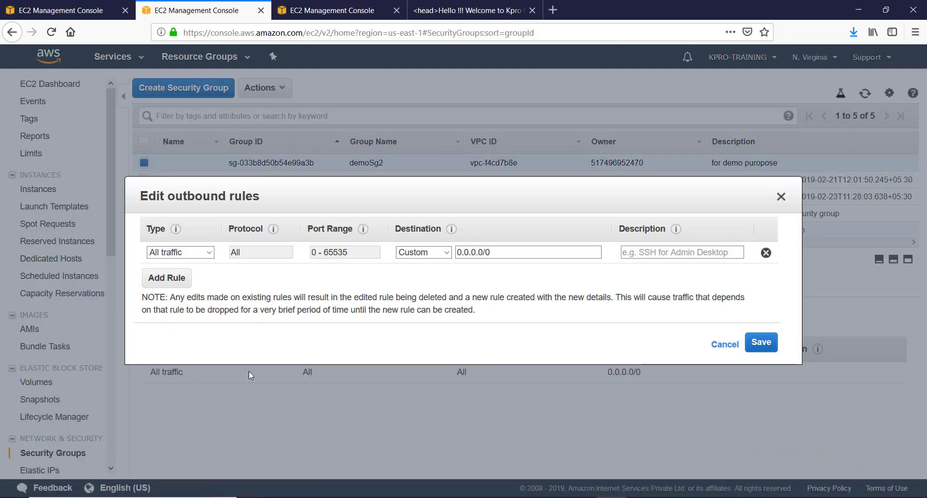
{"action": "left_click", "coordinate": [765, 253]}
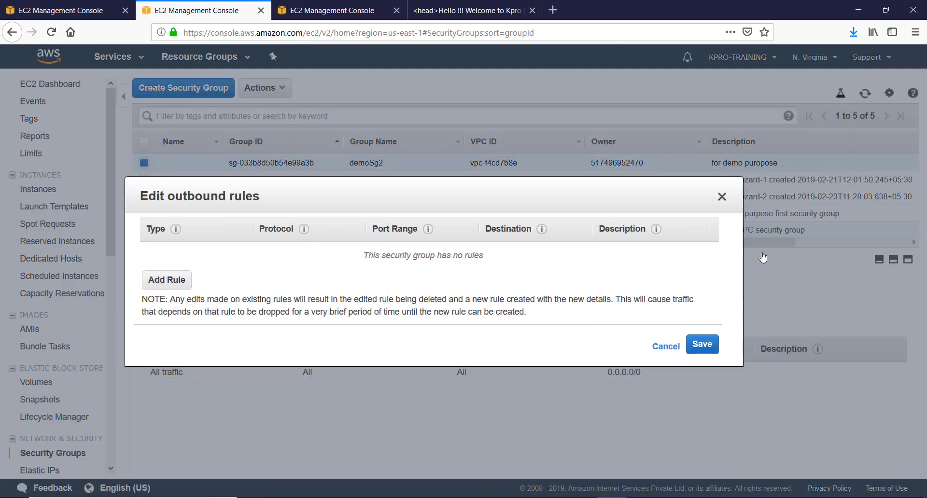
{"action": "left_click", "coordinate": [703, 347]}
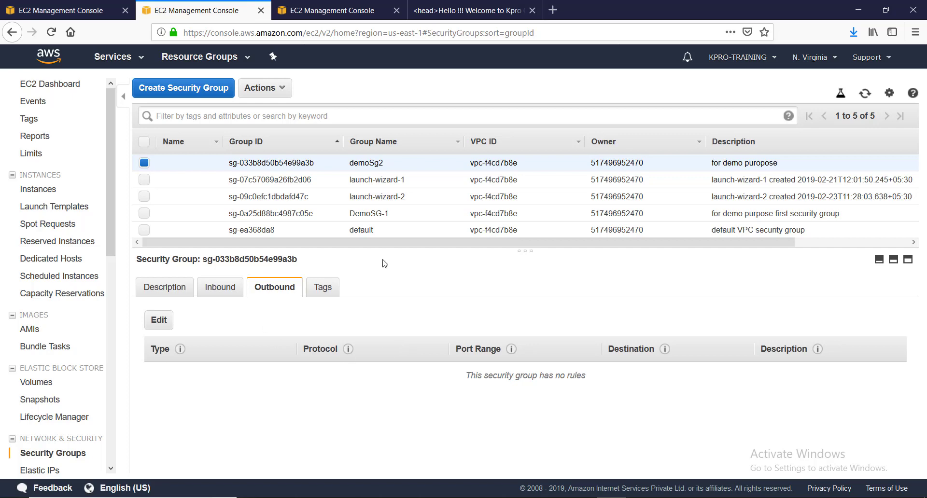
{"action": "left_click", "coordinate": [865, 94]}
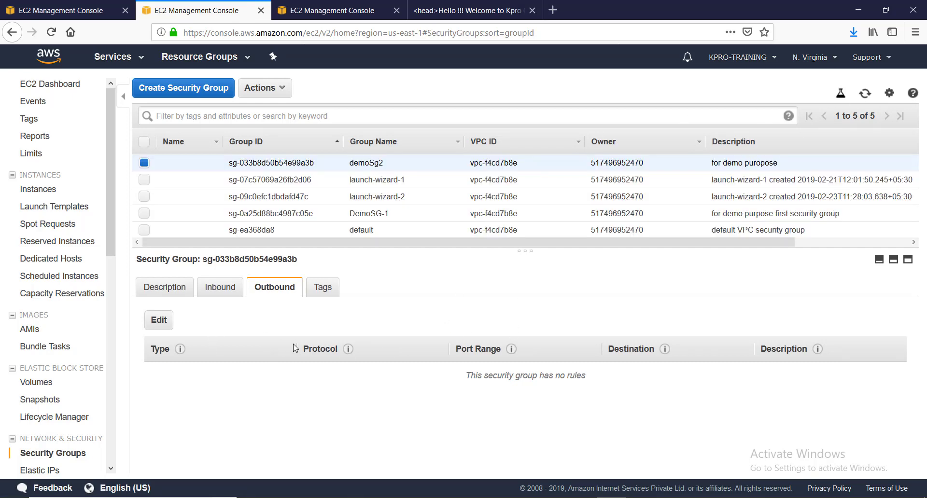
{"action": "left_click", "coordinate": [435, 10]}
{"action": "left_click", "coordinate": [440, 31]}
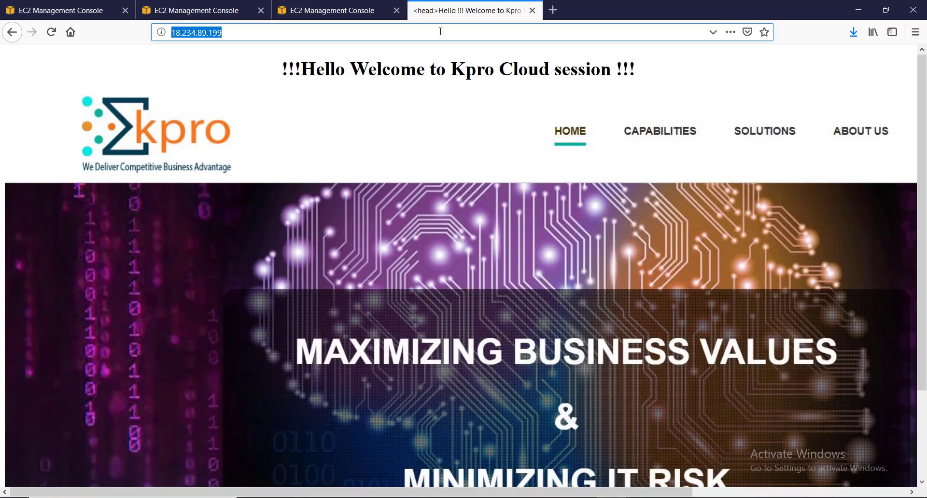
{"action": "key", "text": "Return"}
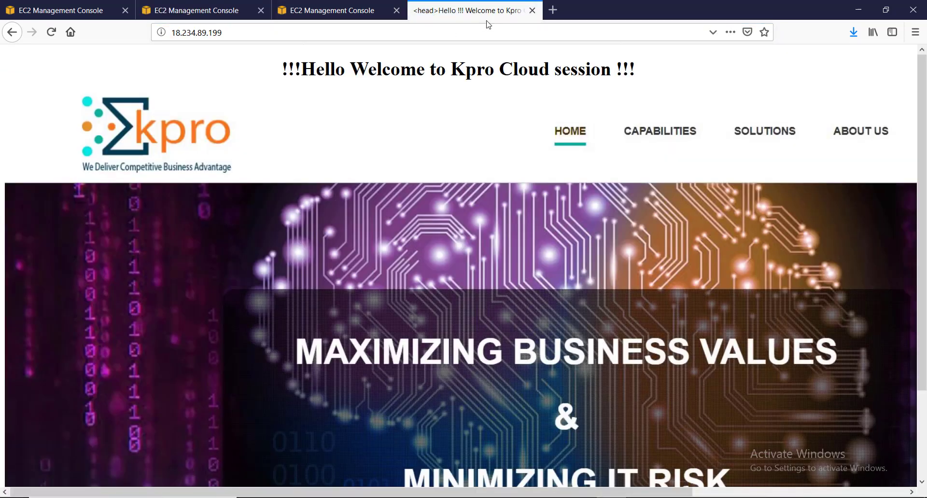
{"action": "left_click", "coordinate": [289, 36]}
{"action": "key", "text": "ctrl+c"}
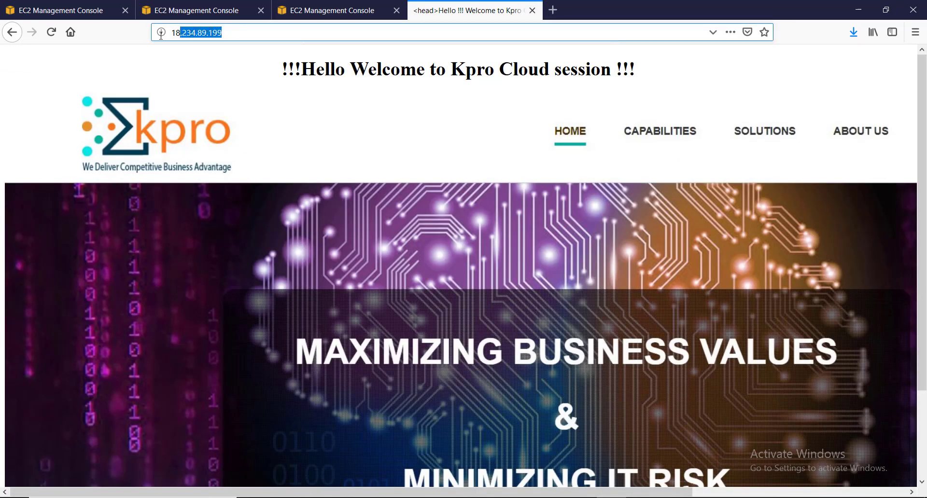
{"action": "left_click", "coordinate": [553, 10]}
{"action": "key", "text": "ctrl+v"}
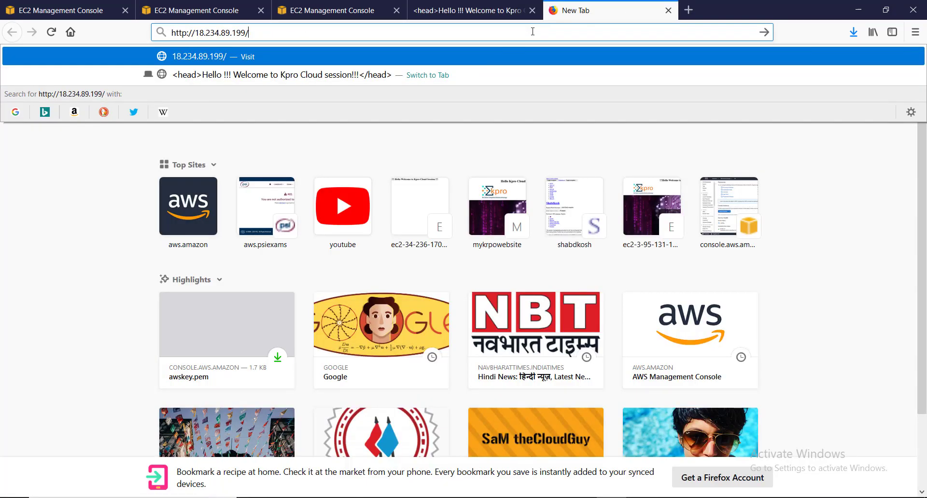
{"action": "key", "text": "Return"}
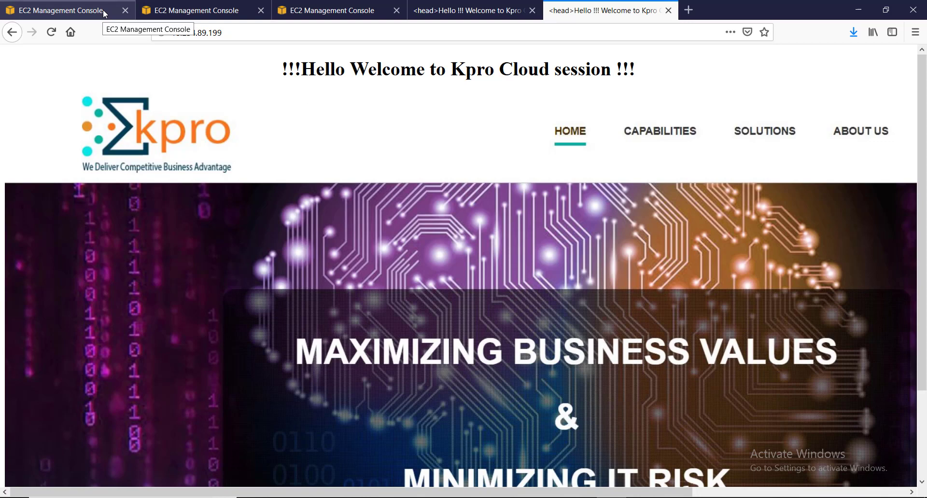
Switch to the PowerPoint slide show about AWS security groups
{"action": "key", "text": "alt+Tab"}
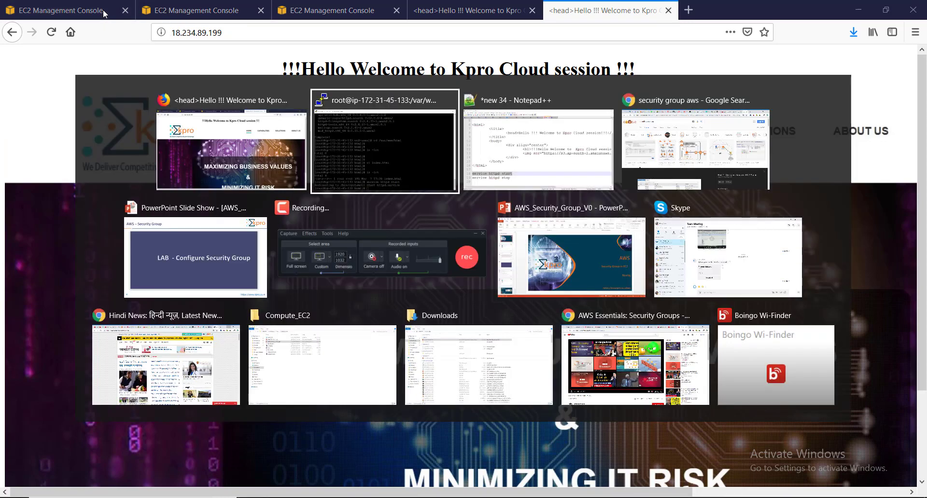
{"action": "key", "text": "alt+Tab"}
{"action": "key", "text": "alt+Tab"}
{"action": "key", "text": "alt+Tab"}
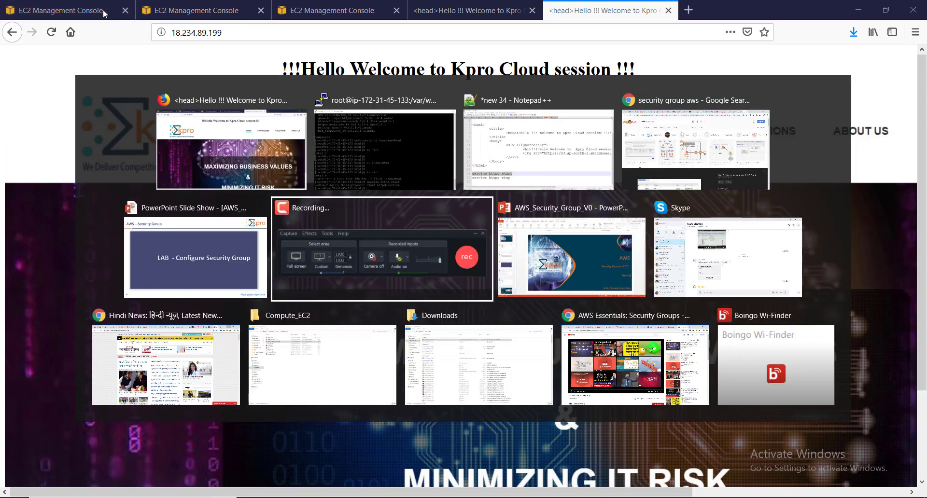
{"action": "key", "text": "alt+shift+Tab"}
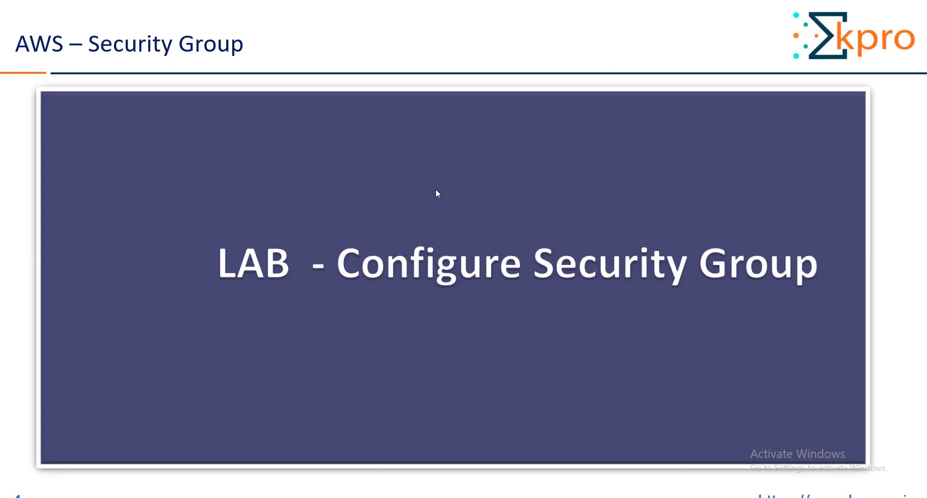
{"action": "key", "text": "Right"}
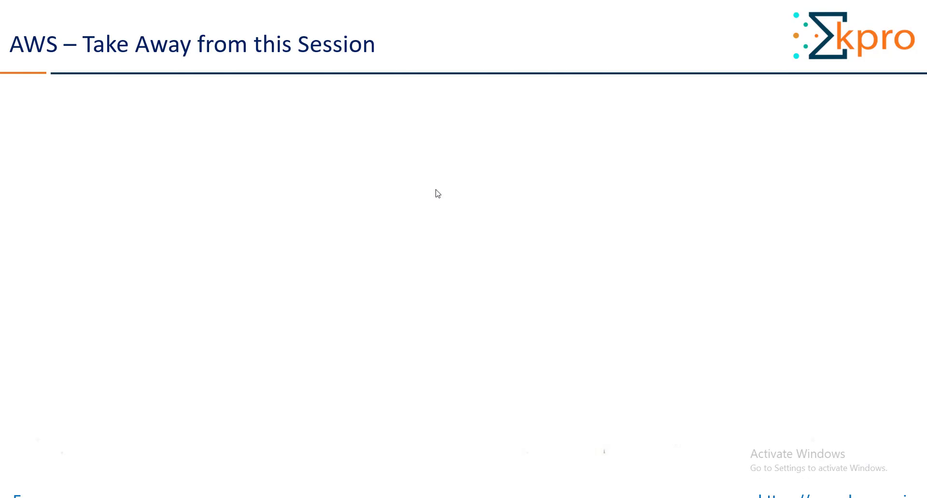
{"action": "key", "text": "Right"}
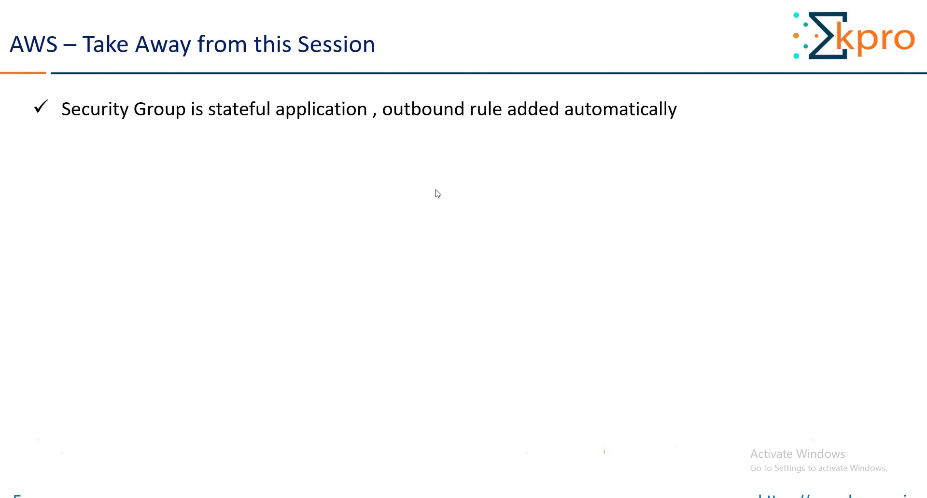
{"action": "key", "text": "Right"}
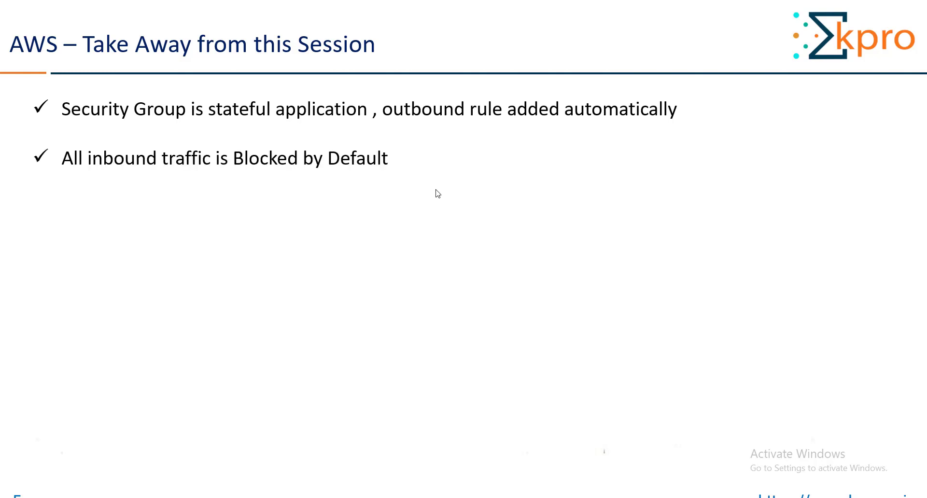
{"action": "key", "text": "Right"}
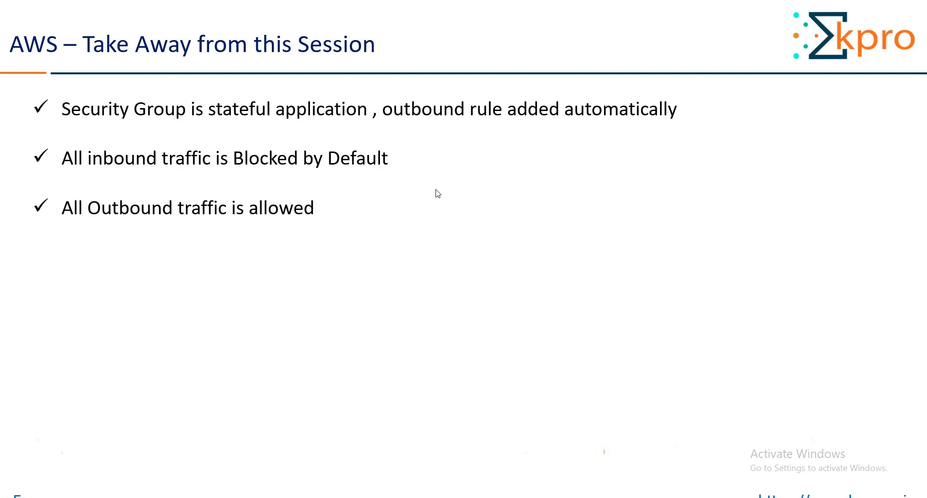
{"action": "key", "text": "Right"}
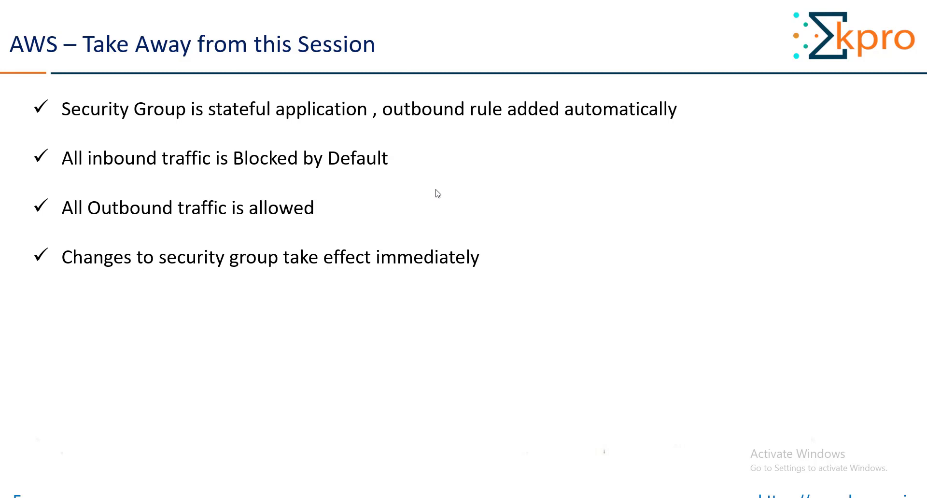